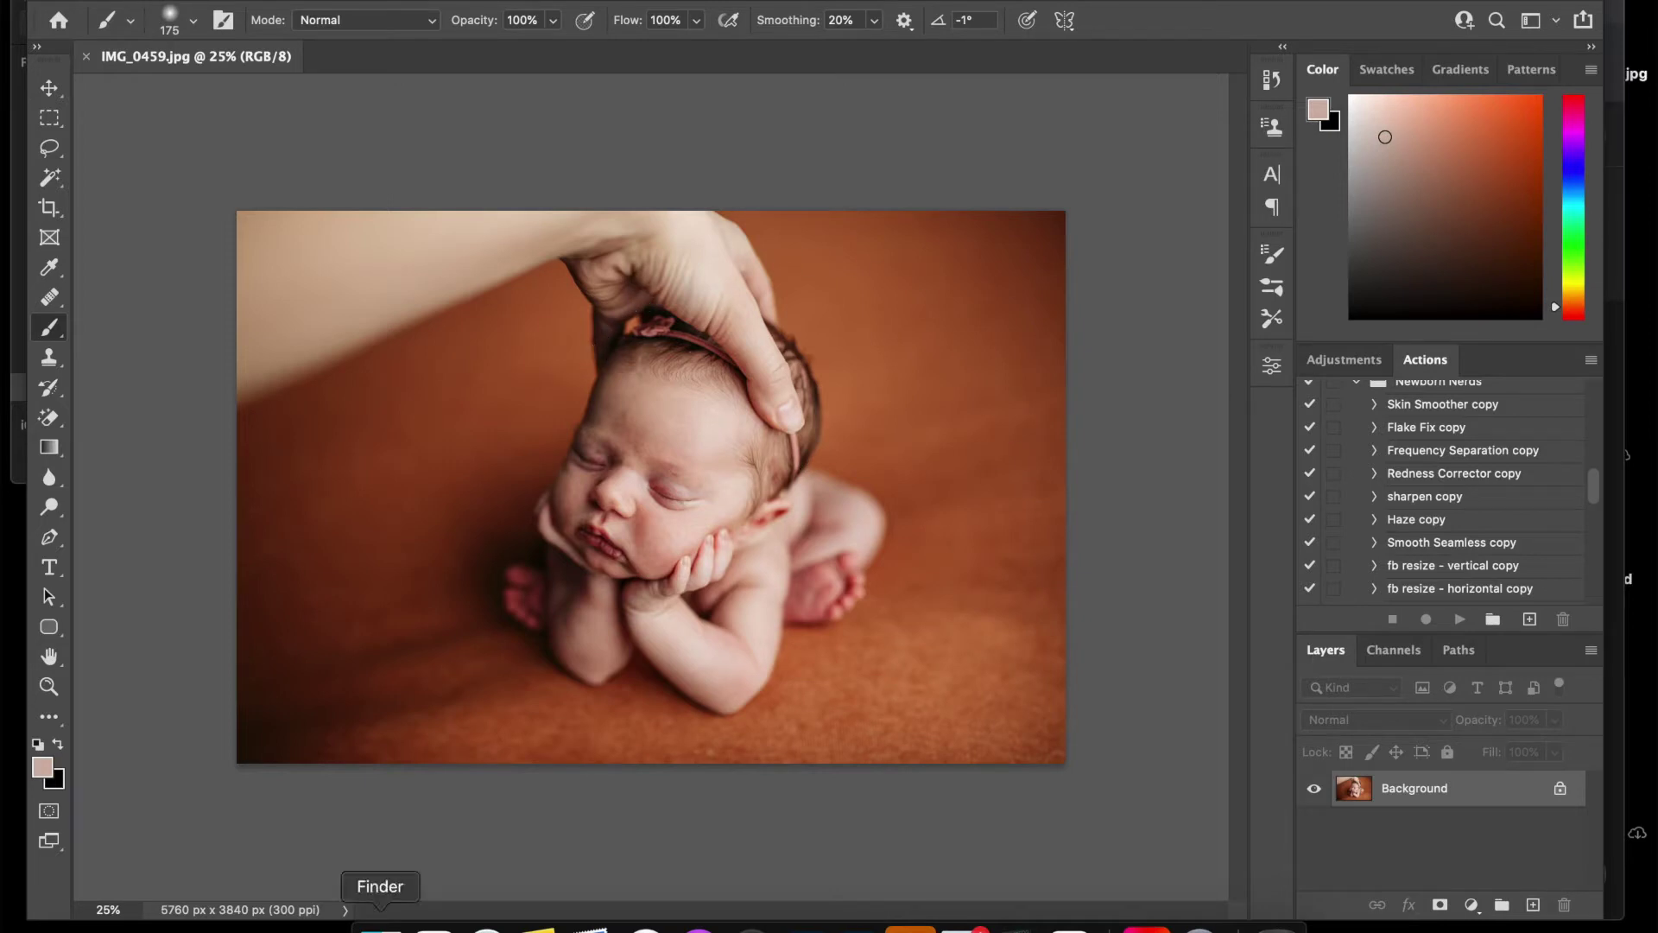
Place IMG_0467.jpg from the edits folder as a new layer over the open IMG_0459.jpg photo
{"action": "left_click", "coordinate": [379, 929]}
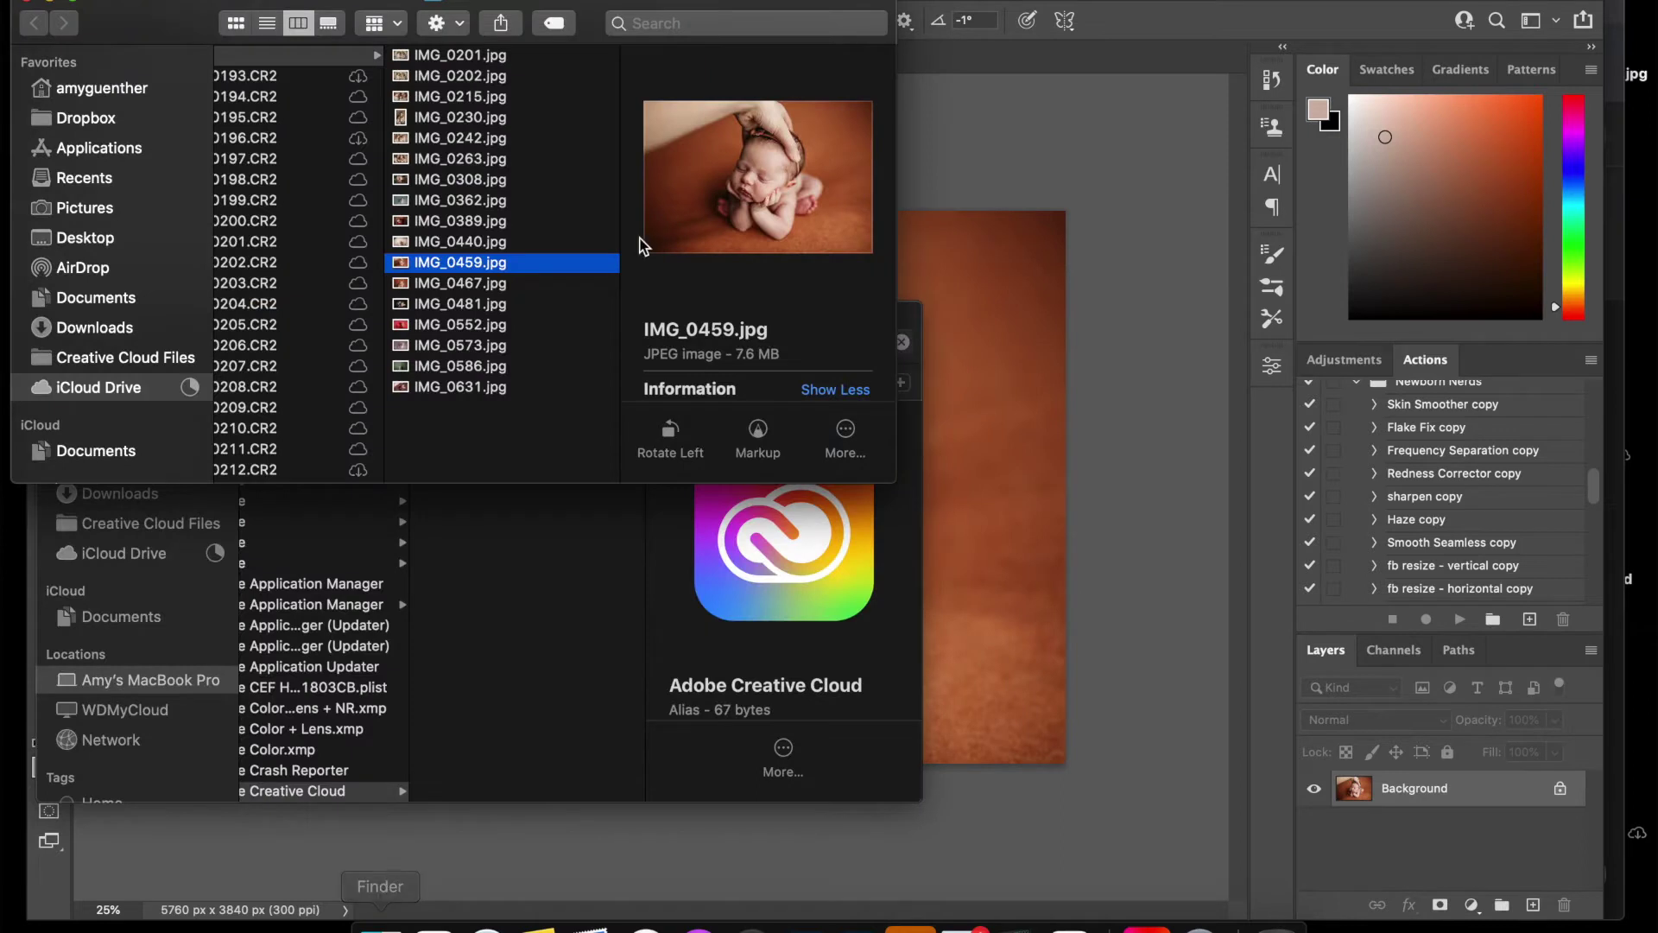
{"action": "left_click_drag", "start_coordinate": [513, 4], "coordinate": [520, 297]}
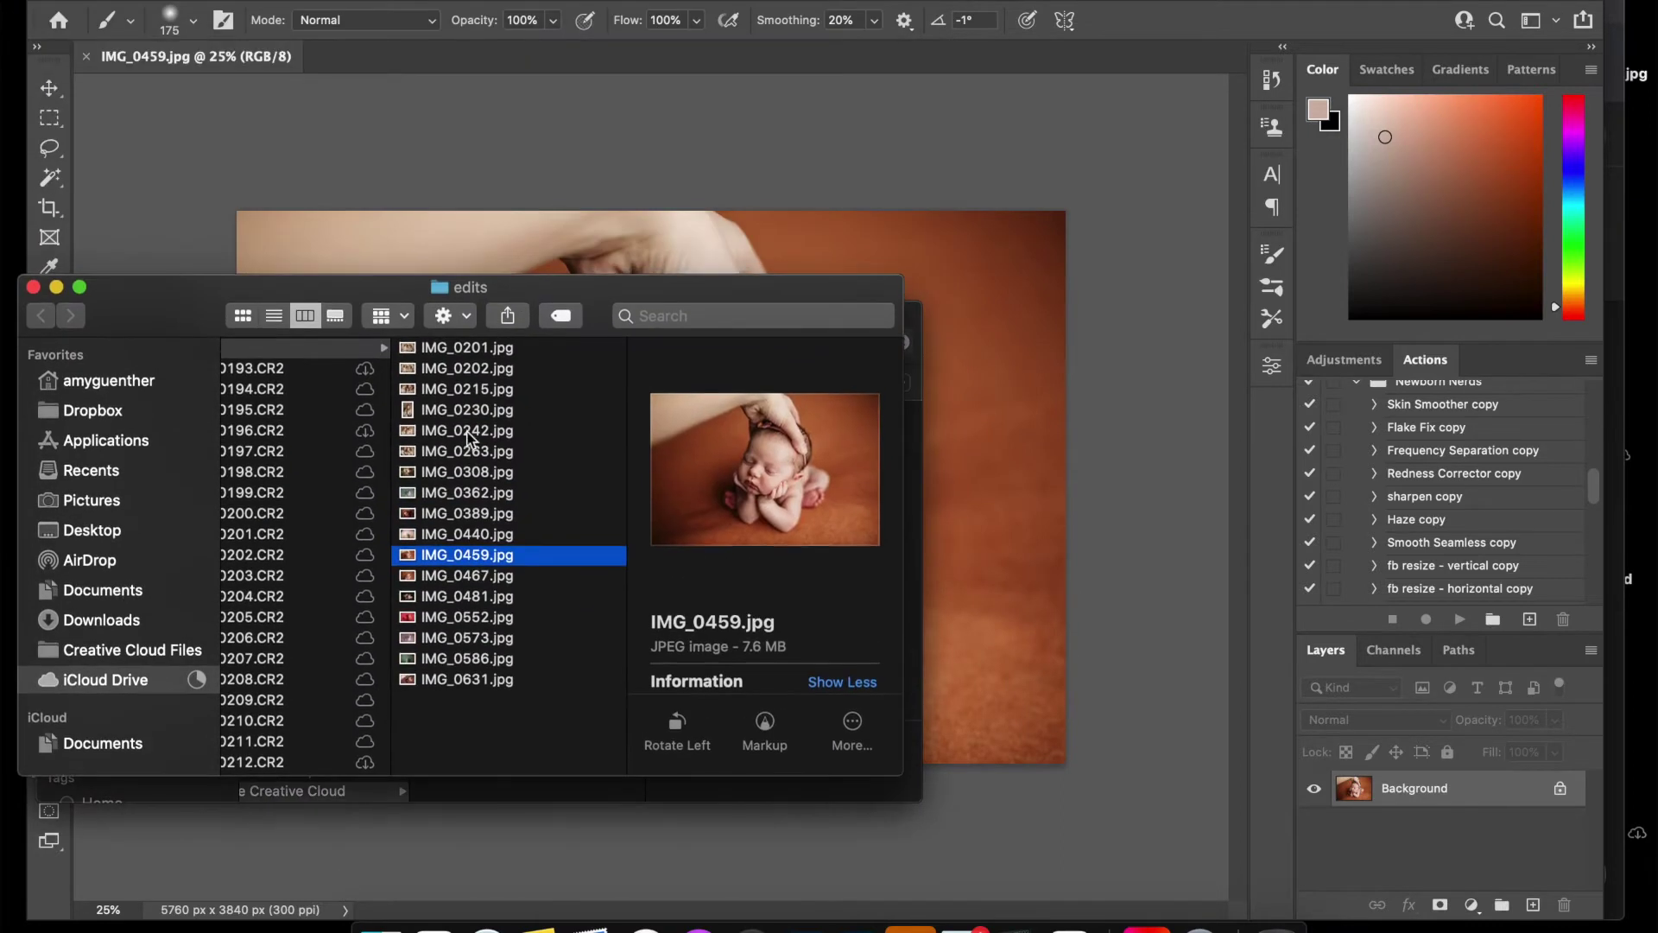
{"action": "left_click", "coordinate": [484, 579]}
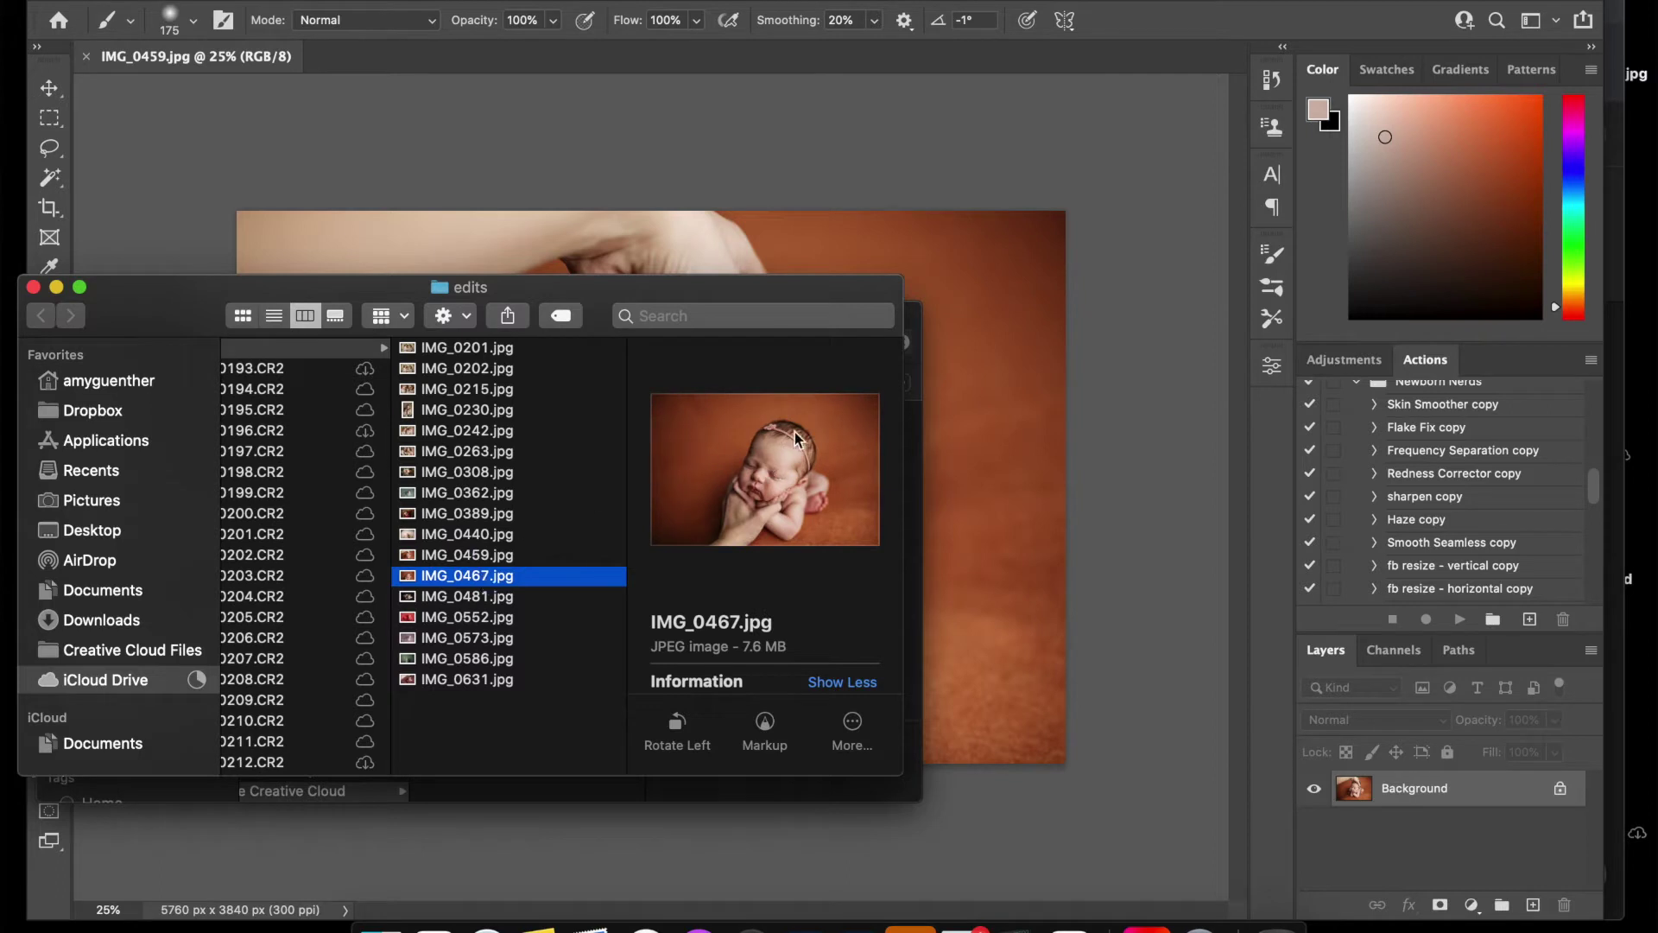
{"action": "left_click_drag", "start_coordinate": [540, 580], "coordinate": [1022, 373]}
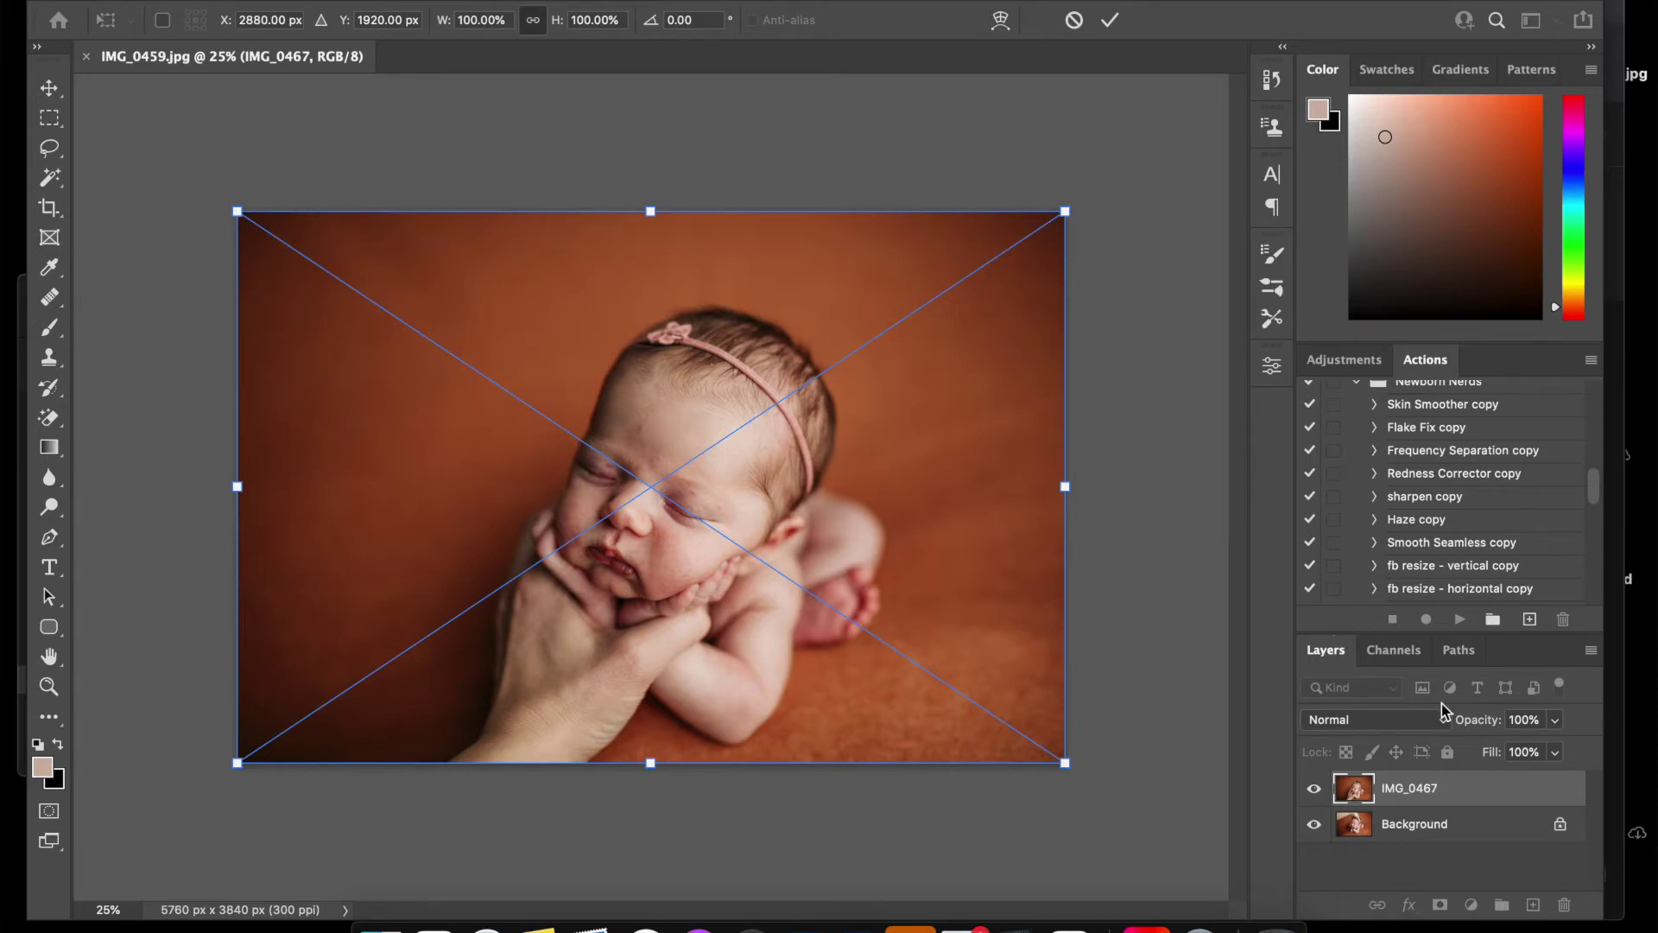
Lower the placed photo to 49% opacity and align its head with the photo below, rotating it 1.47° and scaling it to about 97%
{"action": "left_click", "coordinate": [1554, 722]}
{"action": "left_click", "coordinate": [1501, 750]}
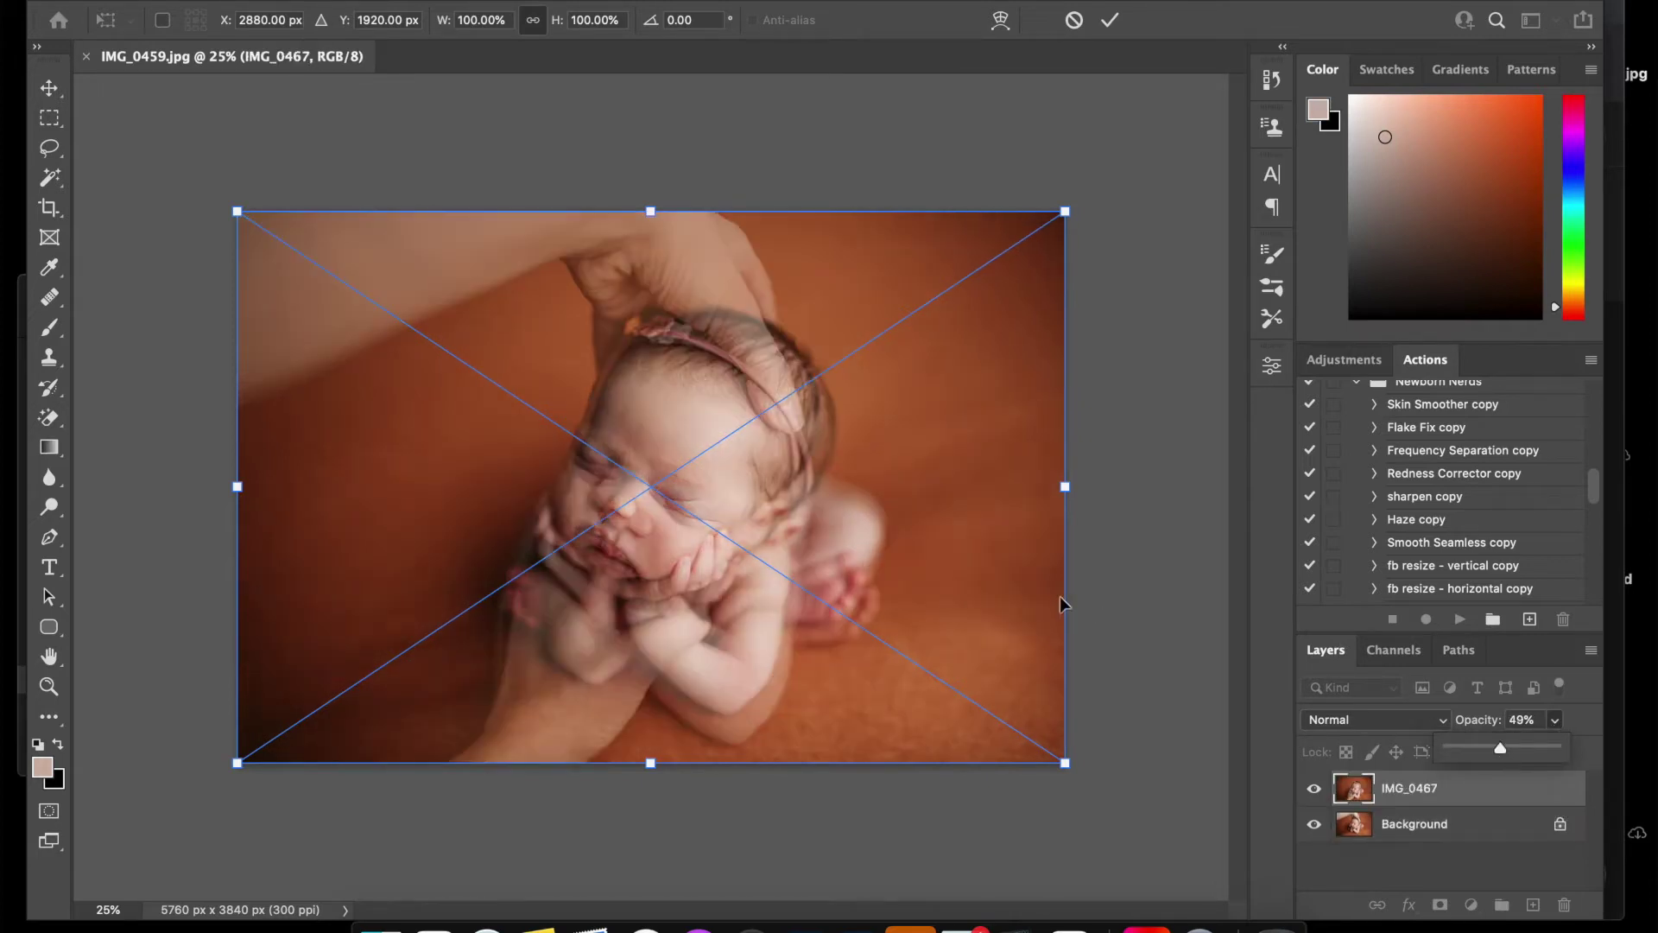
{"action": "left_click_drag", "start_coordinate": [955, 548], "coordinate": [949, 537]}
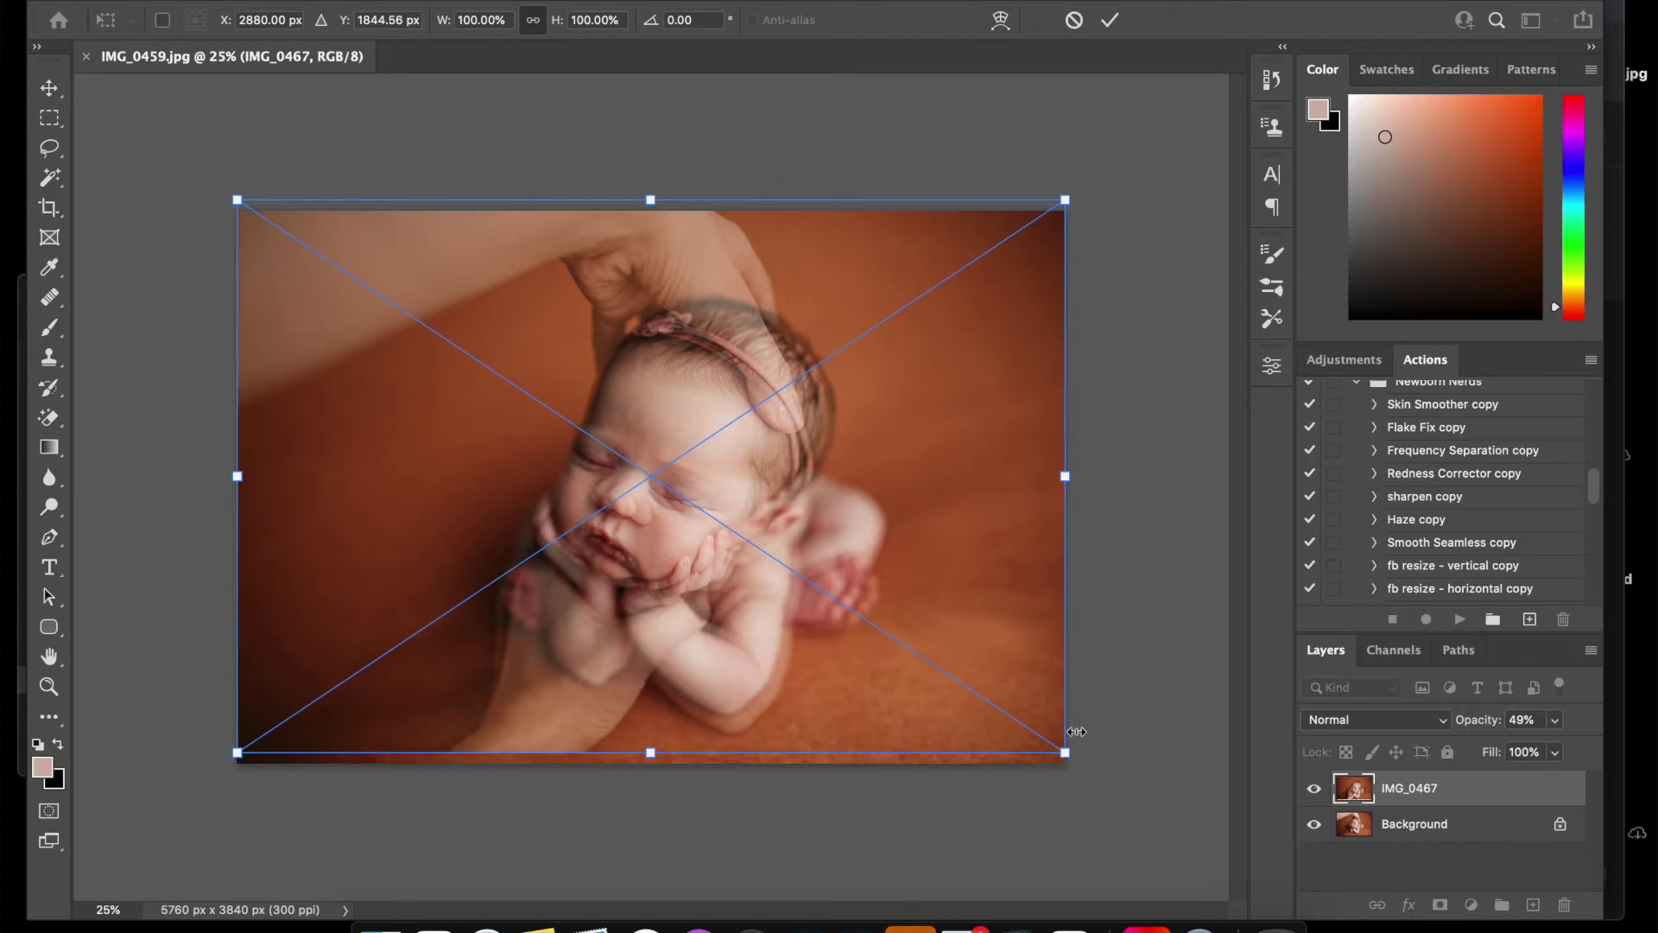
{"action": "mouse_move", "coordinate": [1068, 758]}
{"action": "left_mouse_down"}
{"action": "mouse_move", "coordinate": [1043, 765]}
{"action": "mouse_move", "coordinate": [1066, 759]}
{"action": "left_mouse_up"}
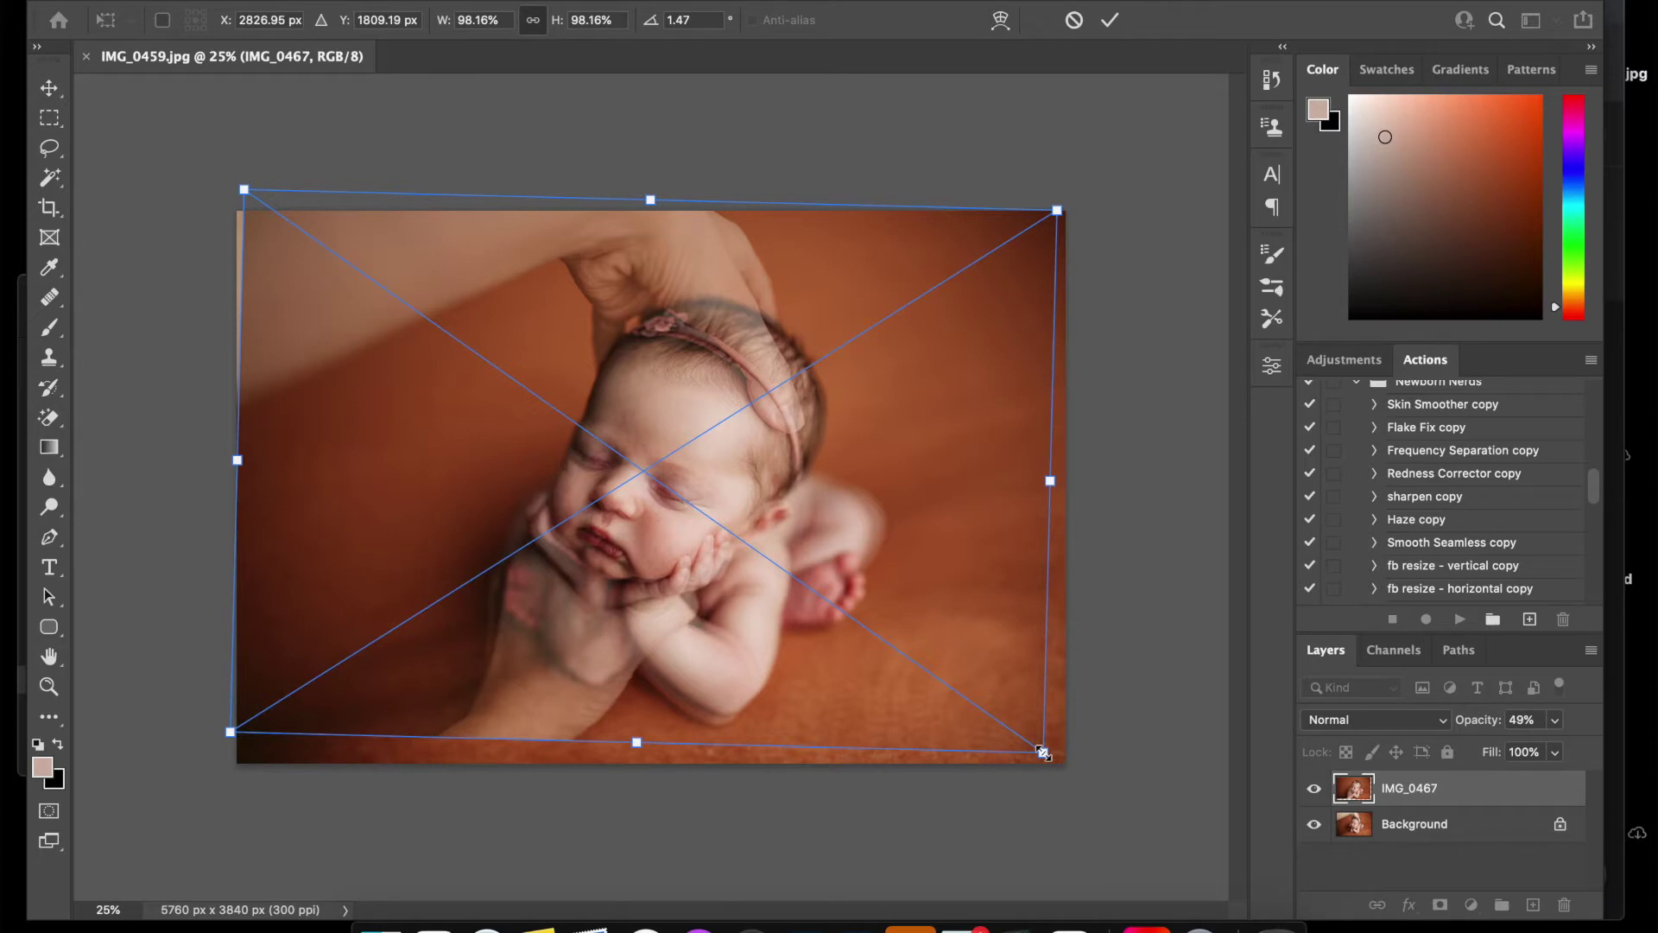
{"action": "left_click_drag", "start_coordinate": [1040, 752], "coordinate": [1034, 754]}
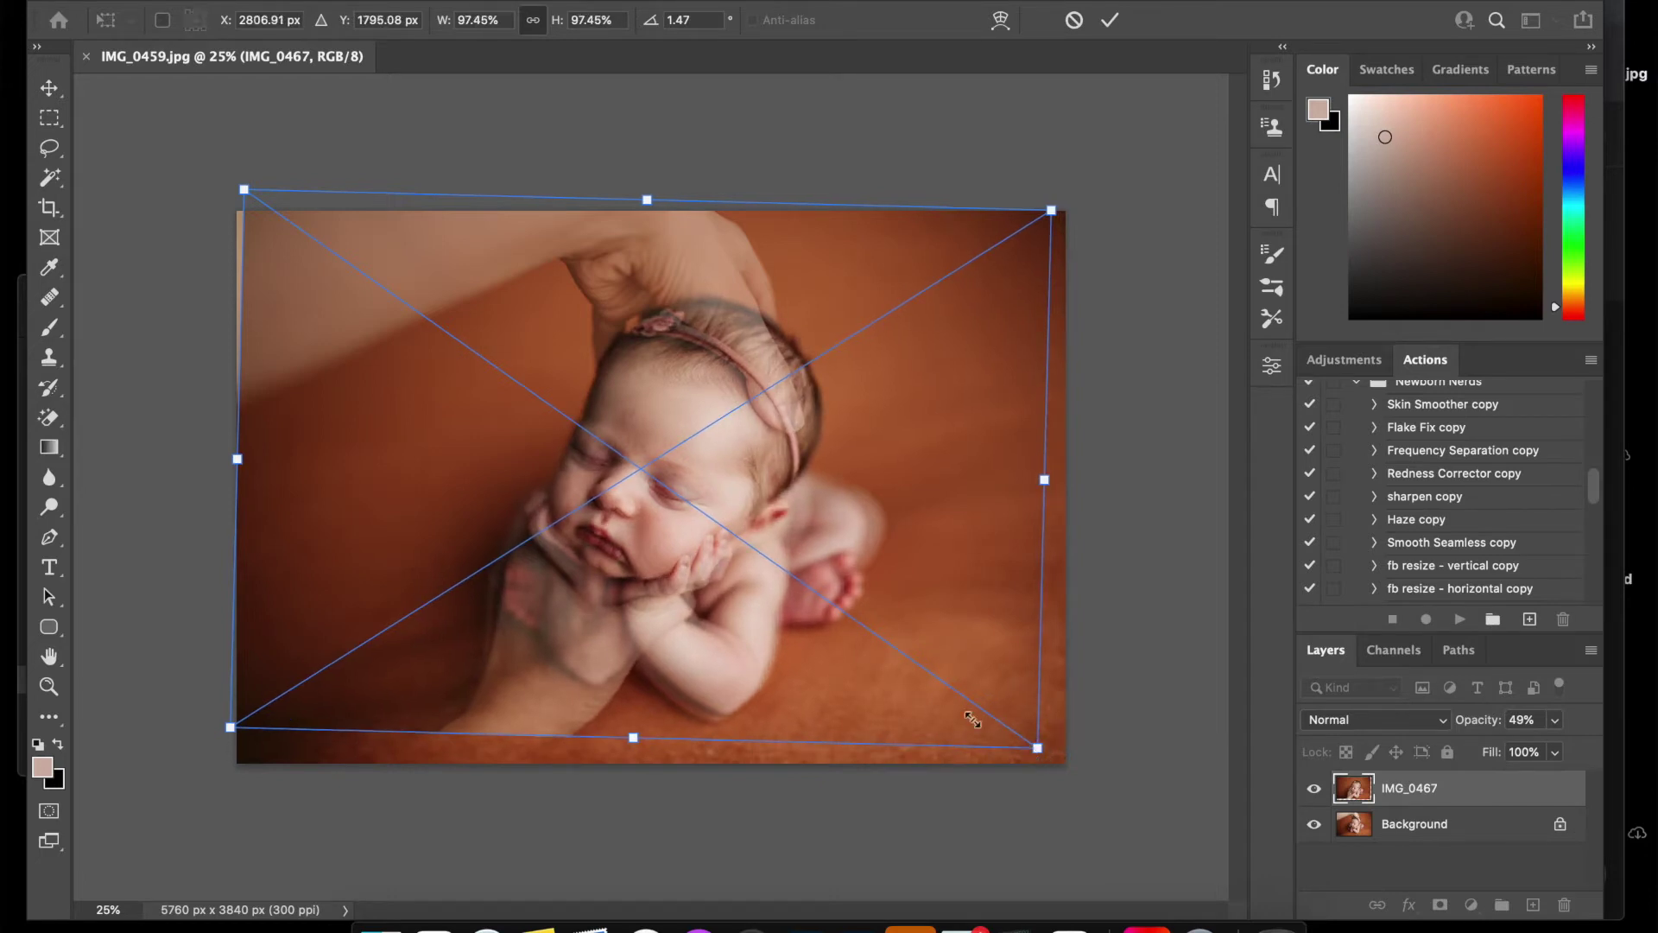
{"action": "left_click_drag", "start_coordinate": [244, 191], "coordinate": [248, 193]}
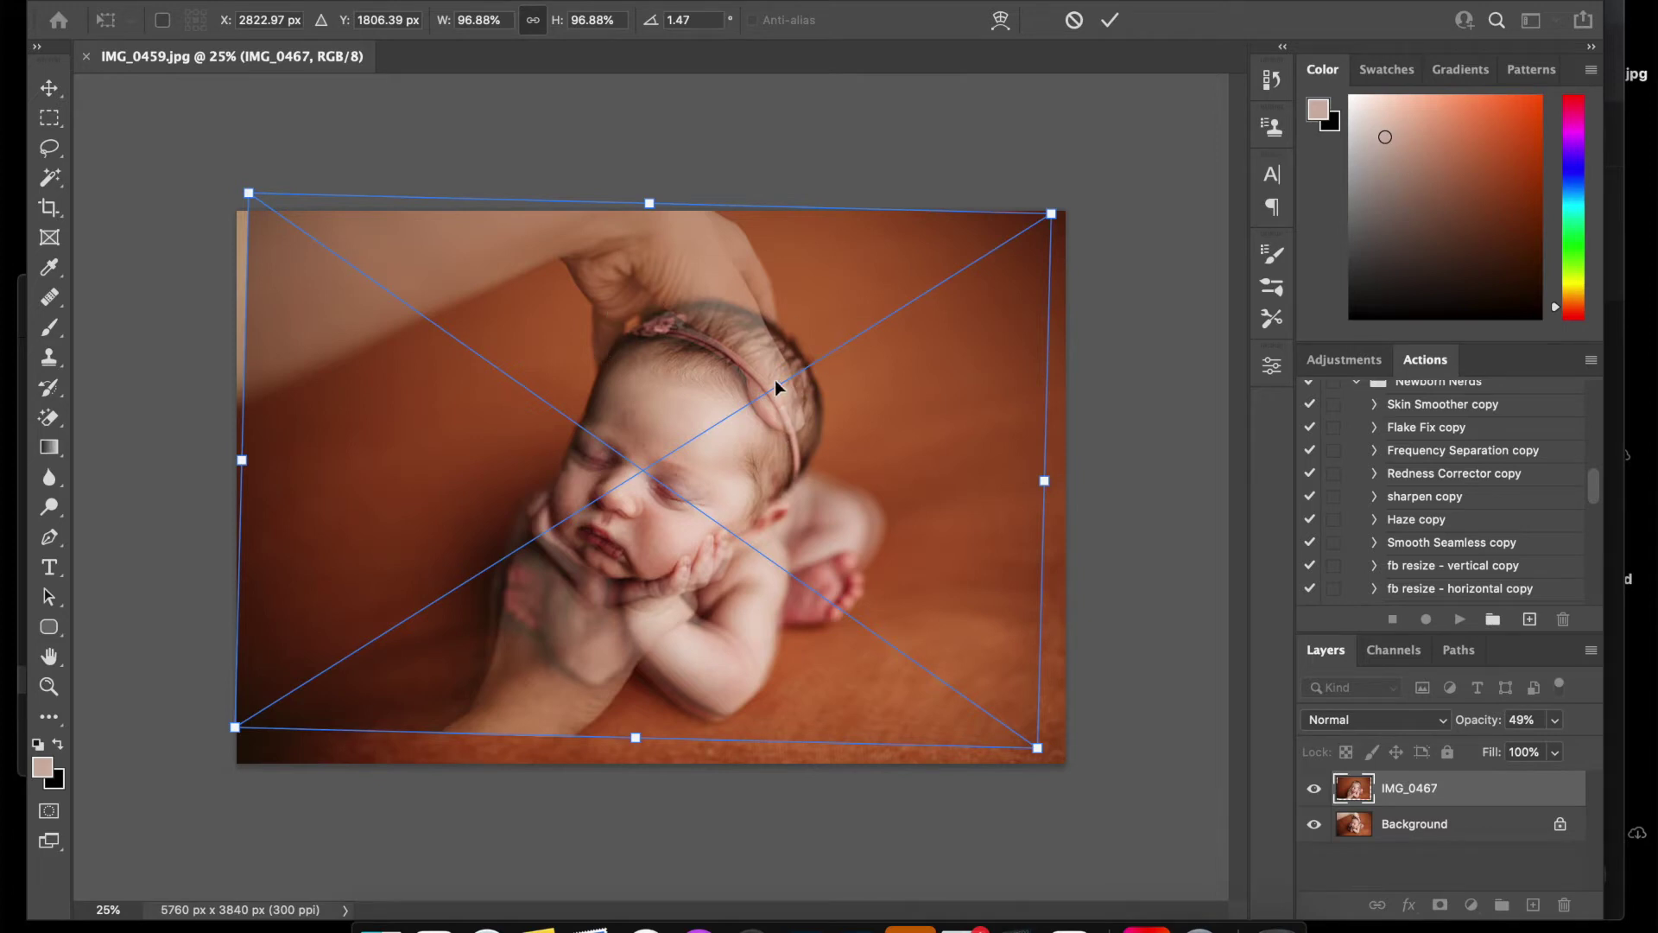
{"action": "left_click", "coordinate": [1116, 26]}
Restore the IMG_0467 layer to 100% opacity and give it a layer mask inverted to black
{"action": "left_click", "coordinate": [1555, 721]}
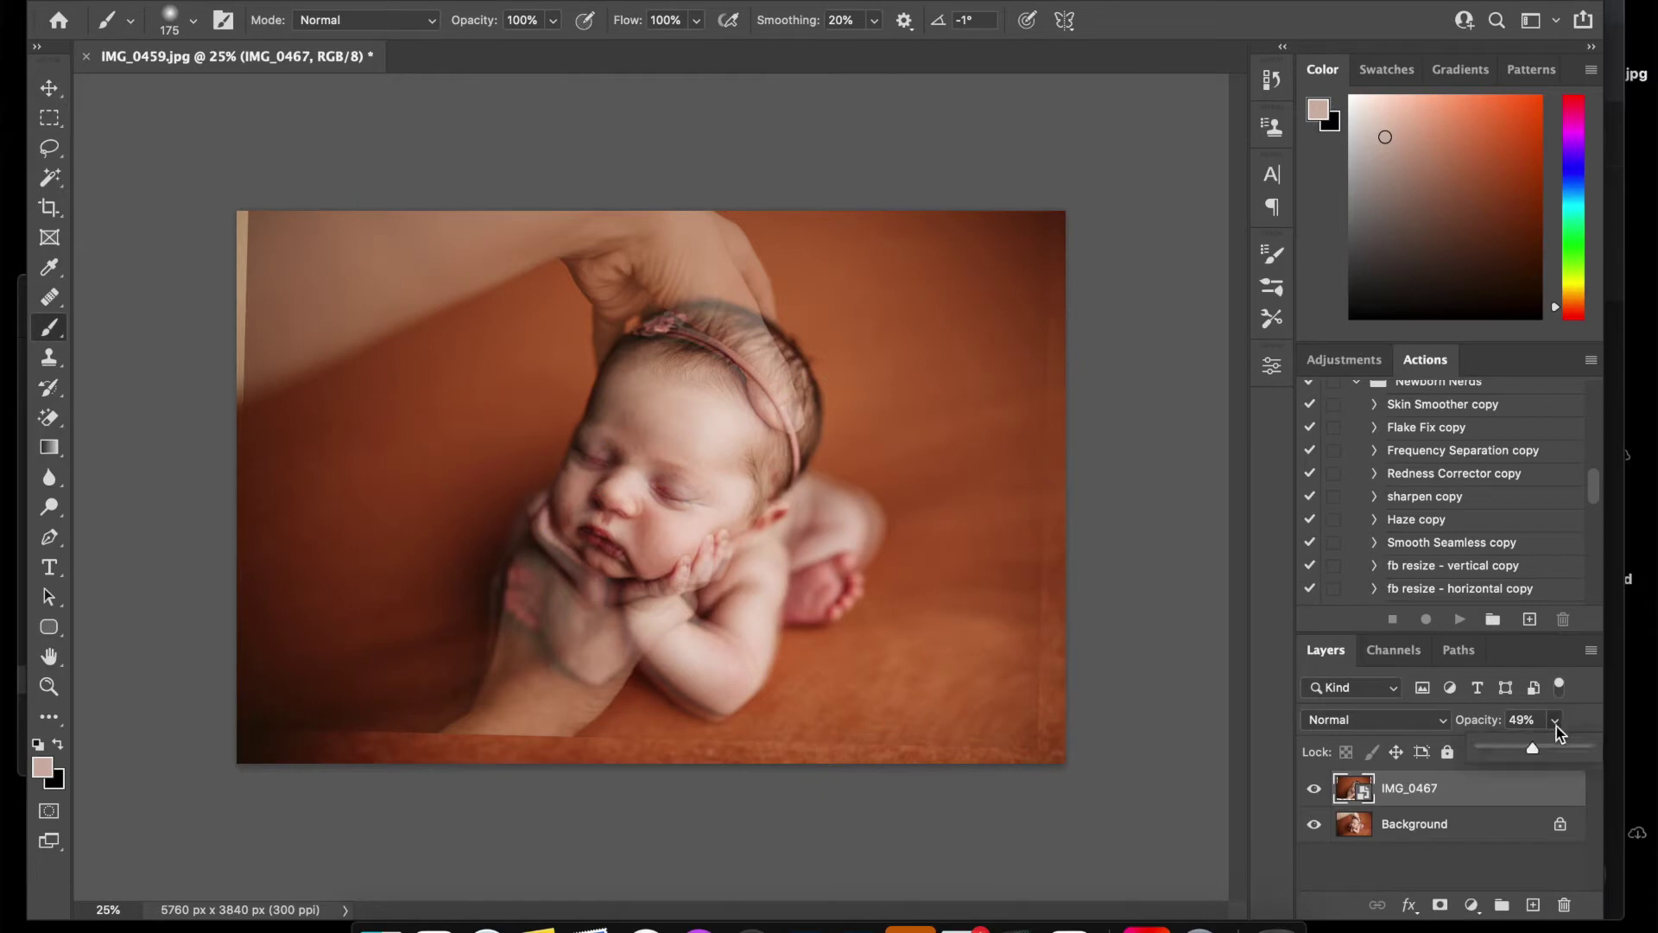
{"action": "left_click_drag", "start_coordinate": [1549, 749], "coordinate": [1646, 759]}
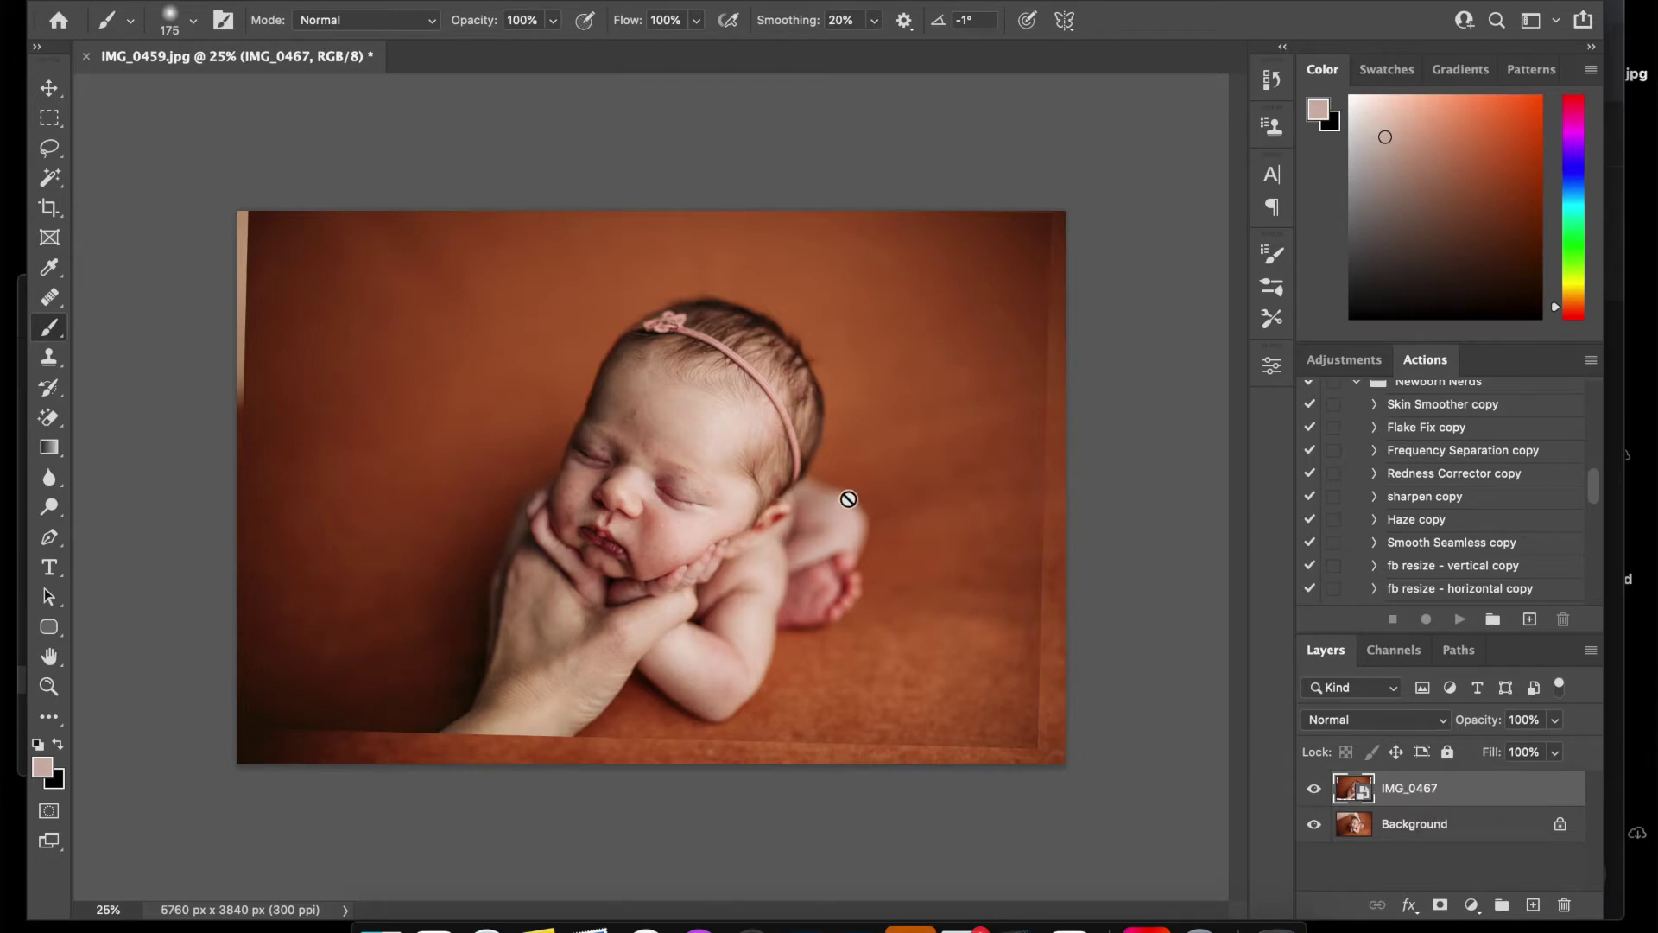
{"action": "left_click", "coordinate": [1440, 904]}
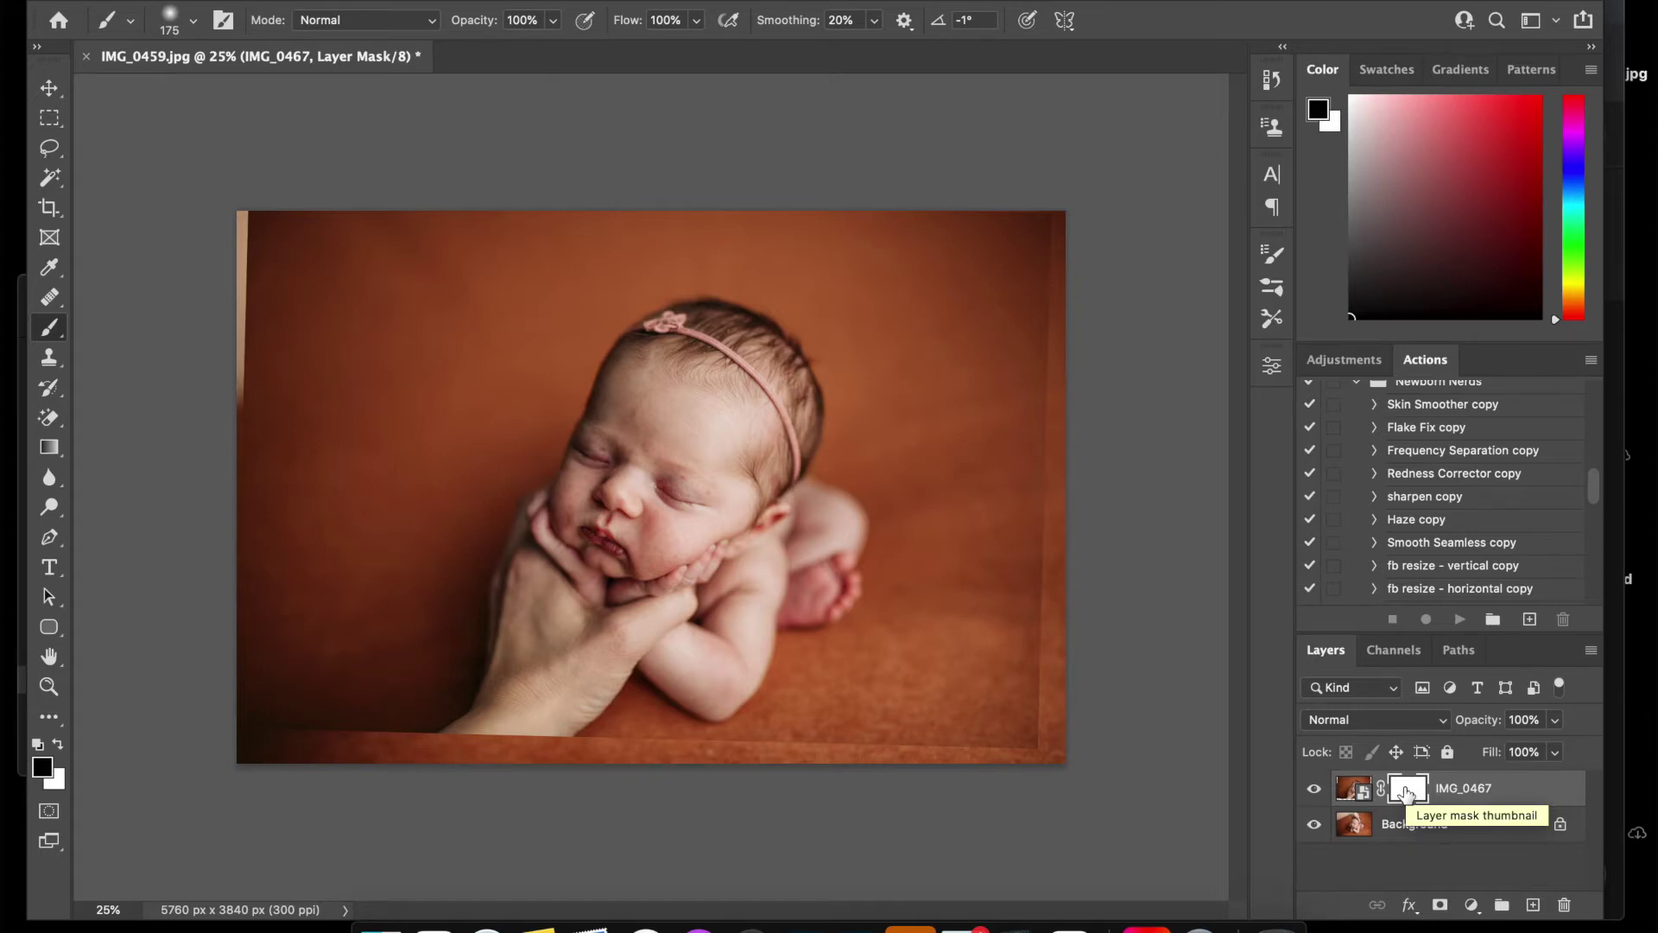
{"action": "key", "text": "i"}
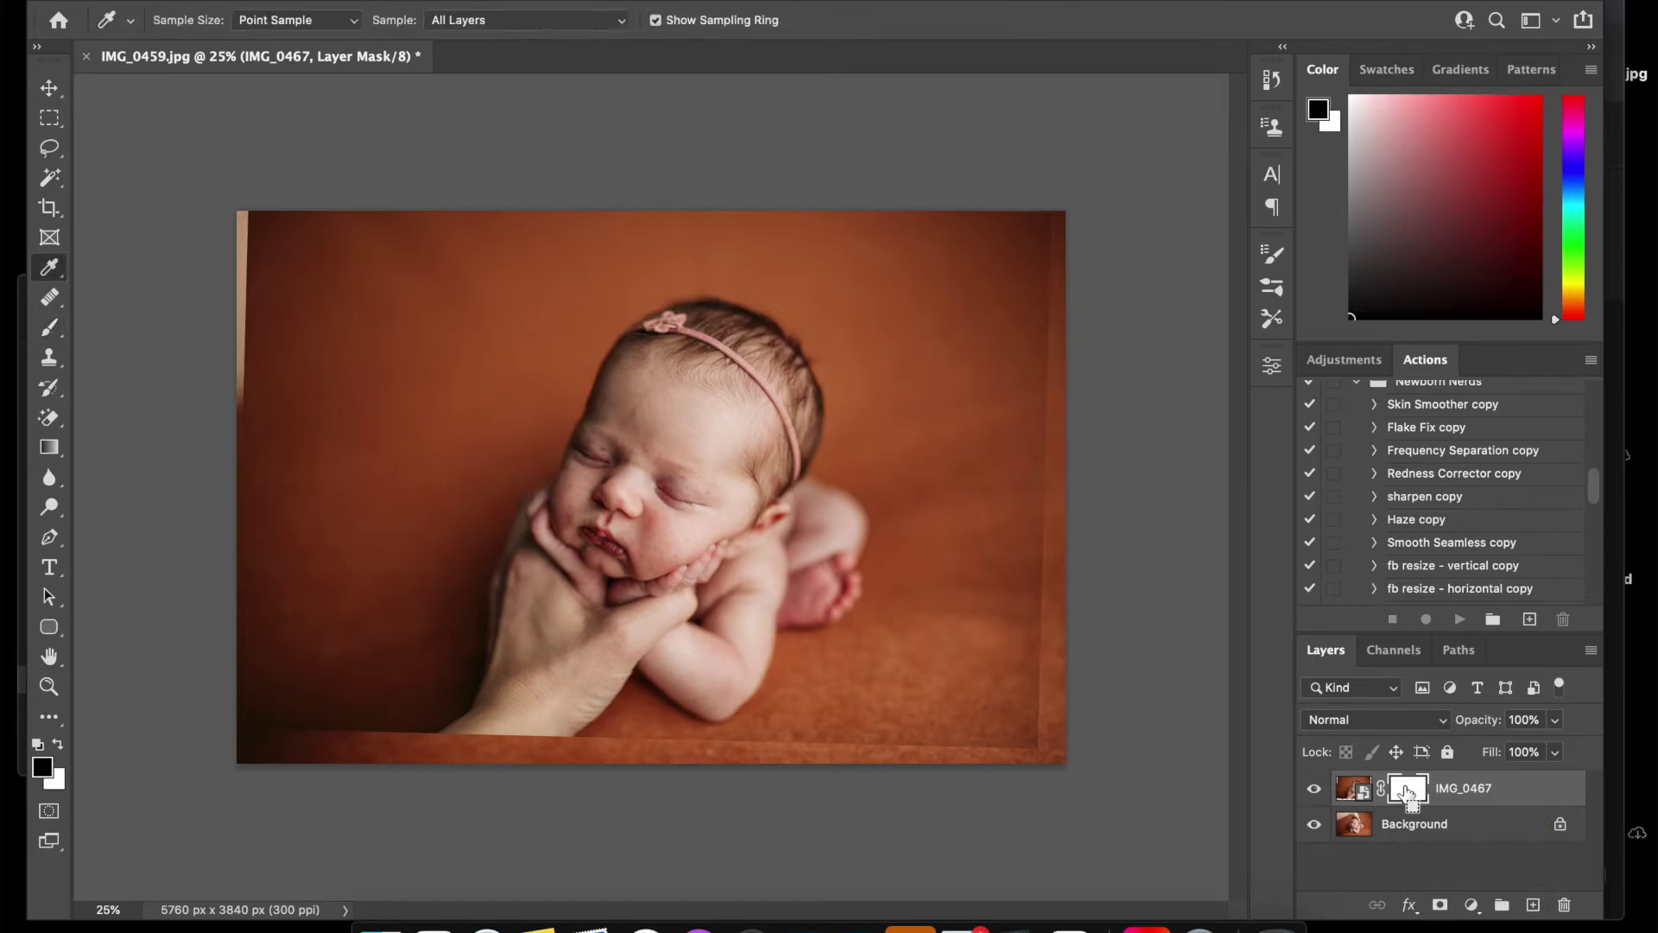
{"action": "key", "text": "ctrl+i"}
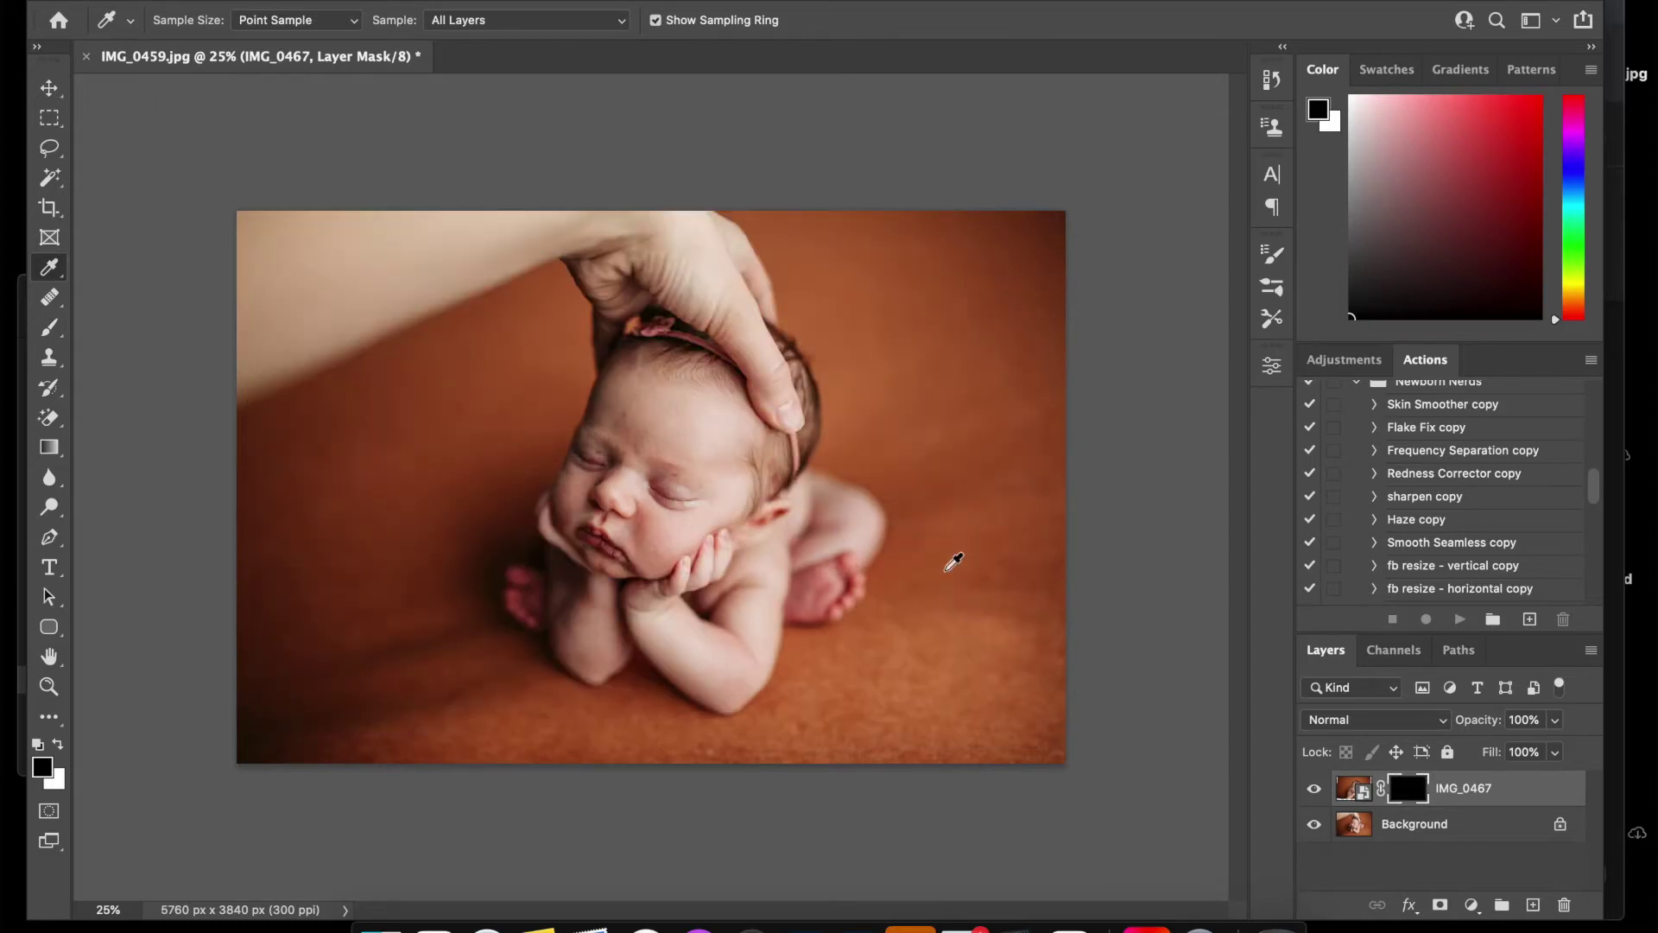
Set up a Soft Round brush with 0% hardness, 500 px size and white as the foreground color
{"action": "key", "text": "b"}
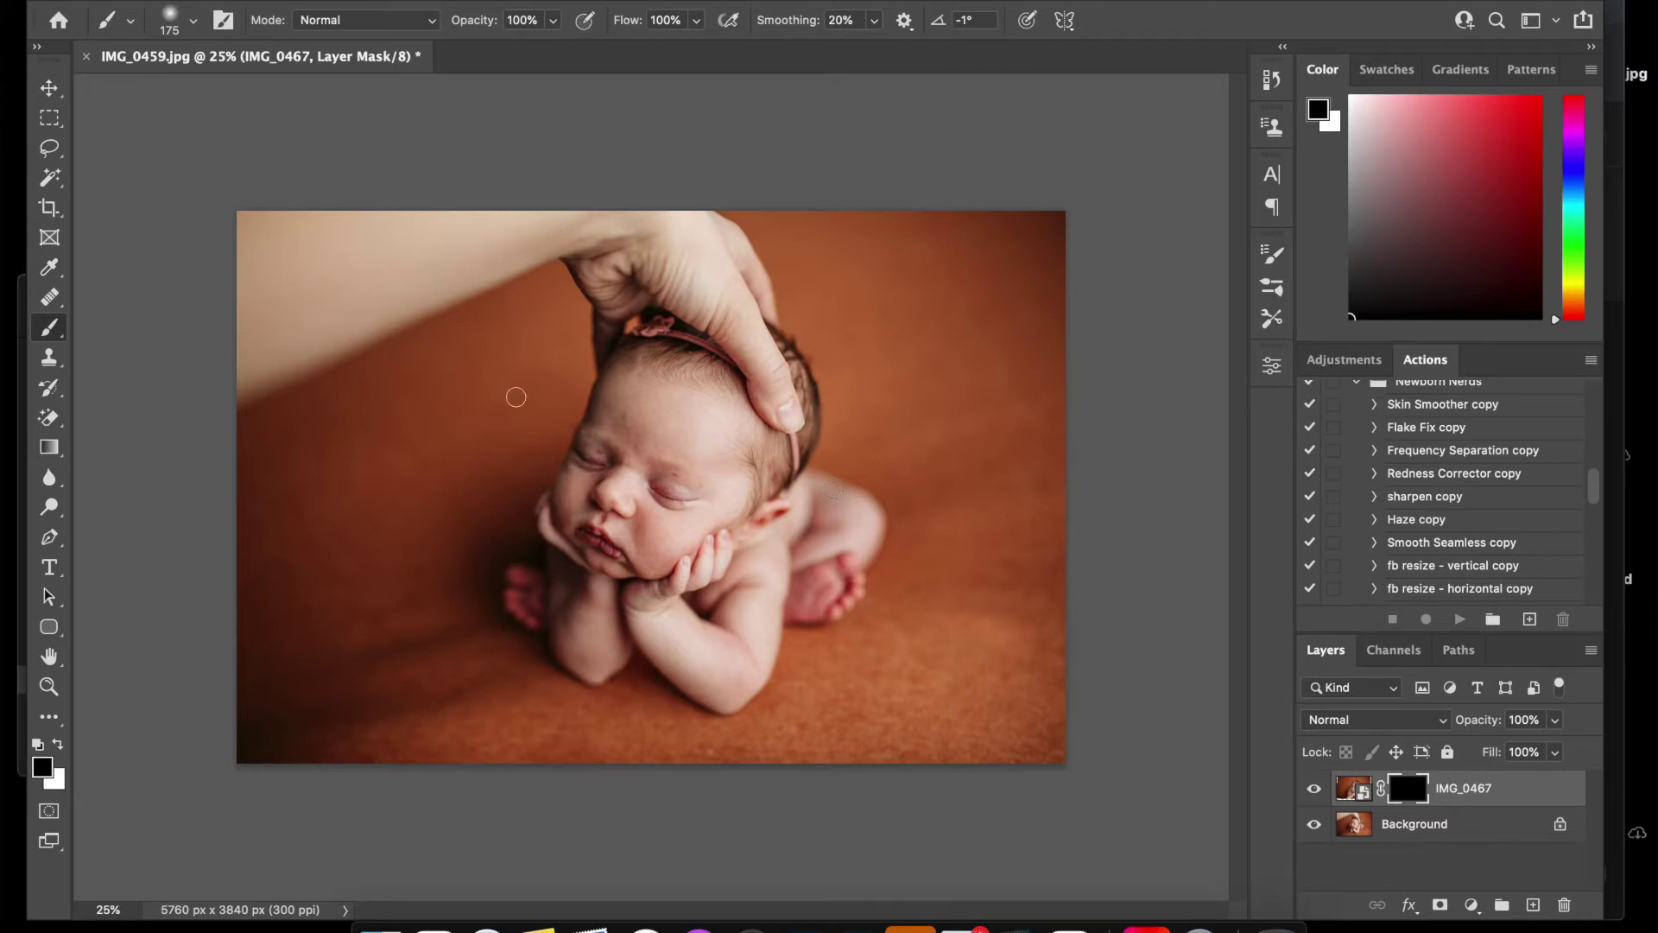
{"action": "right_click", "coordinate": [581, 533]}
{"action": "left_click", "coordinate": [702, 610]}
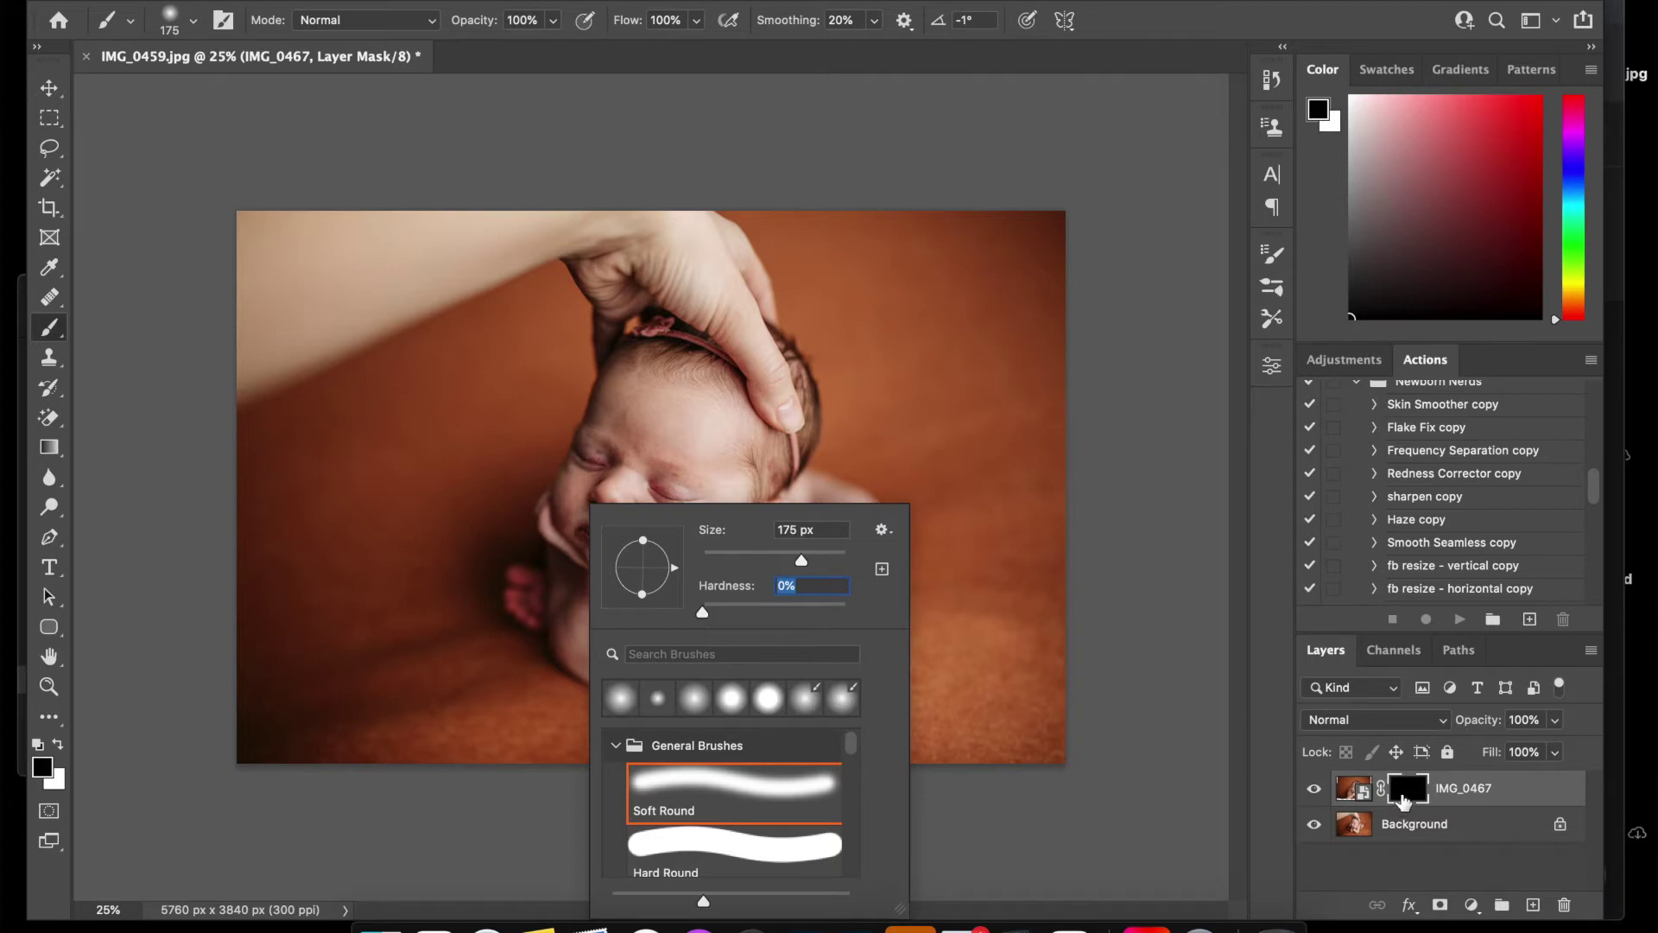
{"action": "key", "text": "Return"}
{"action": "key", "text": "bracketright"}
{"action": "key", "text": "bracketright"}
{"action": "key", "text": "bracketright"}
{"action": "key", "text": "bracketright"}
{"action": "key", "text": "bracketright"}
{"action": "key", "text": "bracketright"}
{"action": "key", "text": "bracketright"}
{"action": "key", "text": "bracketright"}
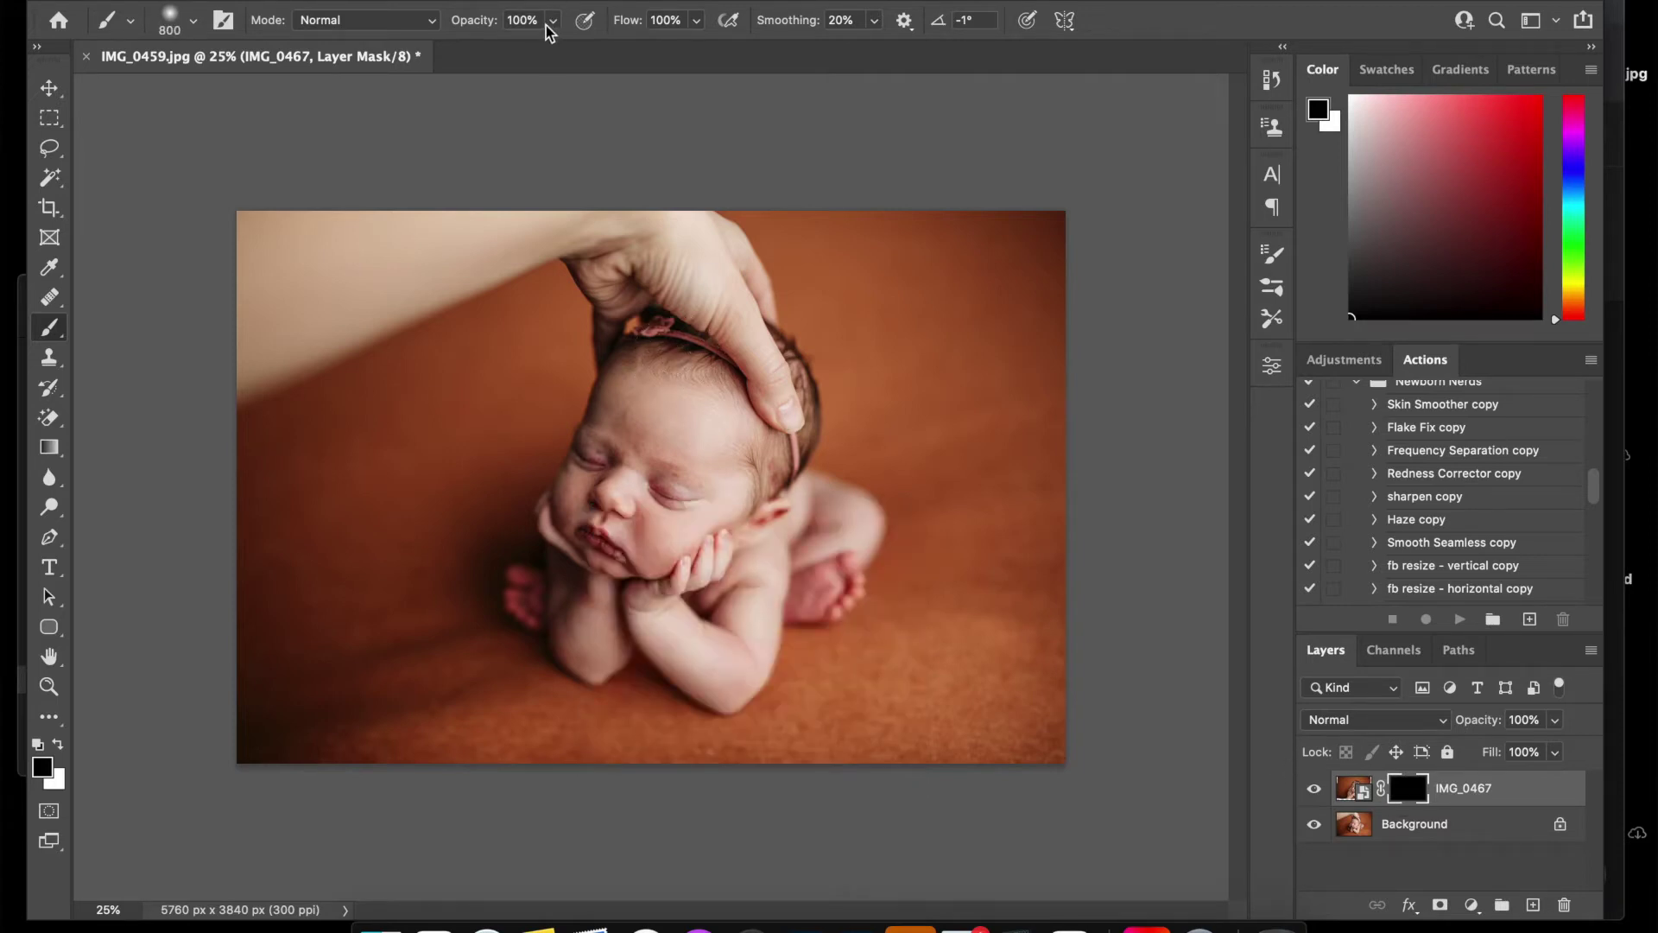
{"action": "key", "text": "bracketleft"}
{"action": "key", "text": "bracketleft"}
{"action": "key", "text": "bracketleft"}
{"action": "left_click", "coordinate": [58, 745]}
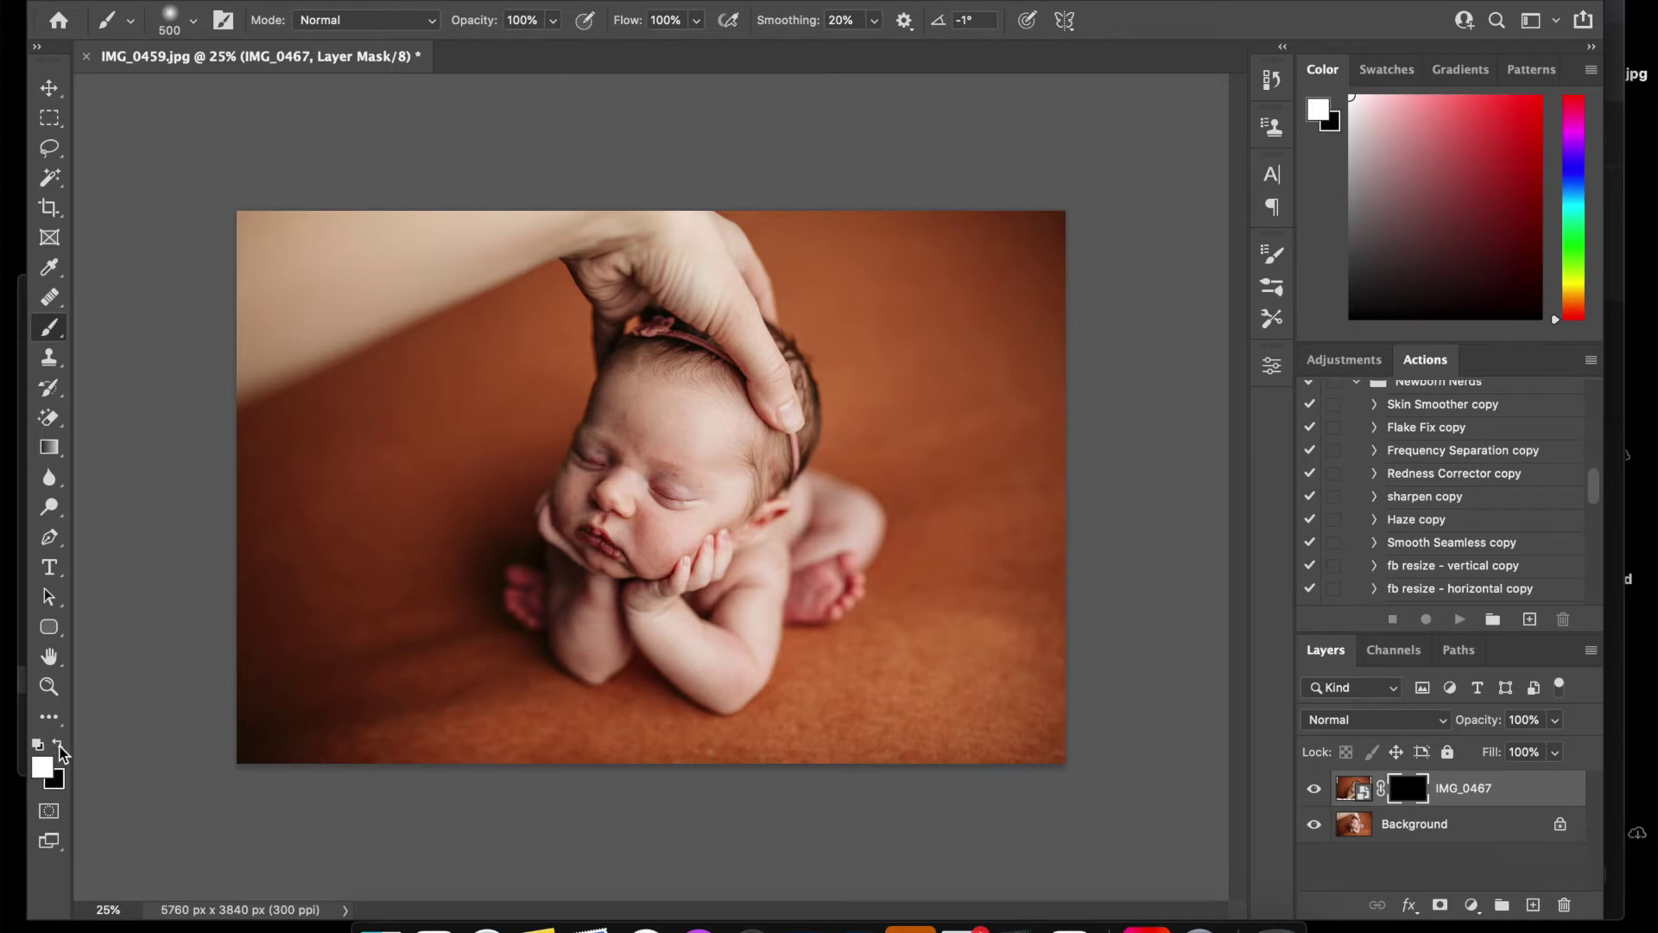
Paint white on the mask over the arm and hand to reveal the clean head and backdrop, enlarging the brush to 1000 px
{"action": "left_click_drag", "start_coordinate": [625, 312], "coordinate": [602, 325]}
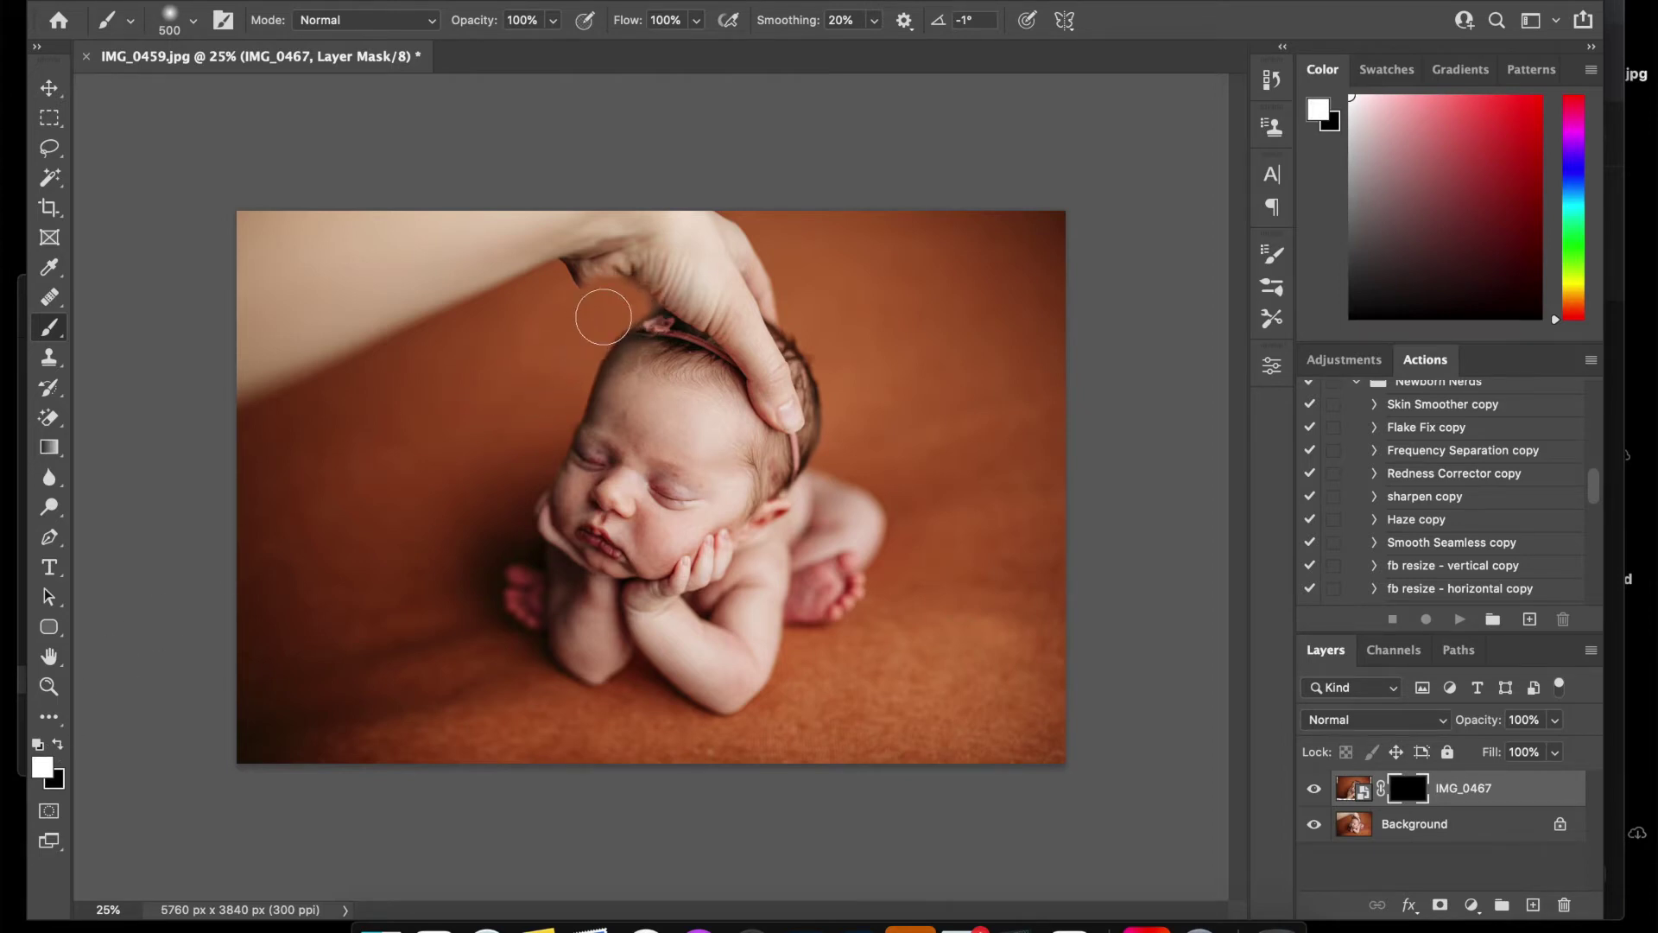
{"action": "mouse_move", "coordinate": [642, 300]}
{"action": "left_mouse_down"}
{"action": "mouse_move", "coordinate": [704, 308]}
{"action": "mouse_move", "coordinate": [674, 312]}
{"action": "mouse_move", "coordinate": [662, 335]}
{"action": "mouse_move", "coordinate": [715, 315]}
{"action": "mouse_move", "coordinate": [749, 335]}
{"action": "mouse_move", "coordinate": [788, 414]}
{"action": "mouse_move", "coordinate": [789, 365]}
{"action": "mouse_move", "coordinate": [739, 269]}
{"action": "mouse_move", "coordinate": [788, 306]}
{"action": "mouse_move", "coordinate": [690, 220]}
{"action": "mouse_move", "coordinate": [606, 227]}
{"action": "mouse_move", "coordinate": [574, 255]}
{"action": "mouse_move", "coordinate": [525, 248]}
{"action": "mouse_move", "coordinate": [564, 214]}
{"action": "mouse_move", "coordinate": [505, 214]}
{"action": "mouse_move", "coordinate": [256, 345]}
{"action": "mouse_move", "coordinate": [288, 211]}
{"action": "left_mouse_up"}
{"action": "key", "text": "bracketright"}
{"action": "key", "text": "bracketright"}
{"action": "key", "text": "bracketright"}
{"action": "key", "text": "bracketright"}
{"action": "key", "text": "bracketright"}
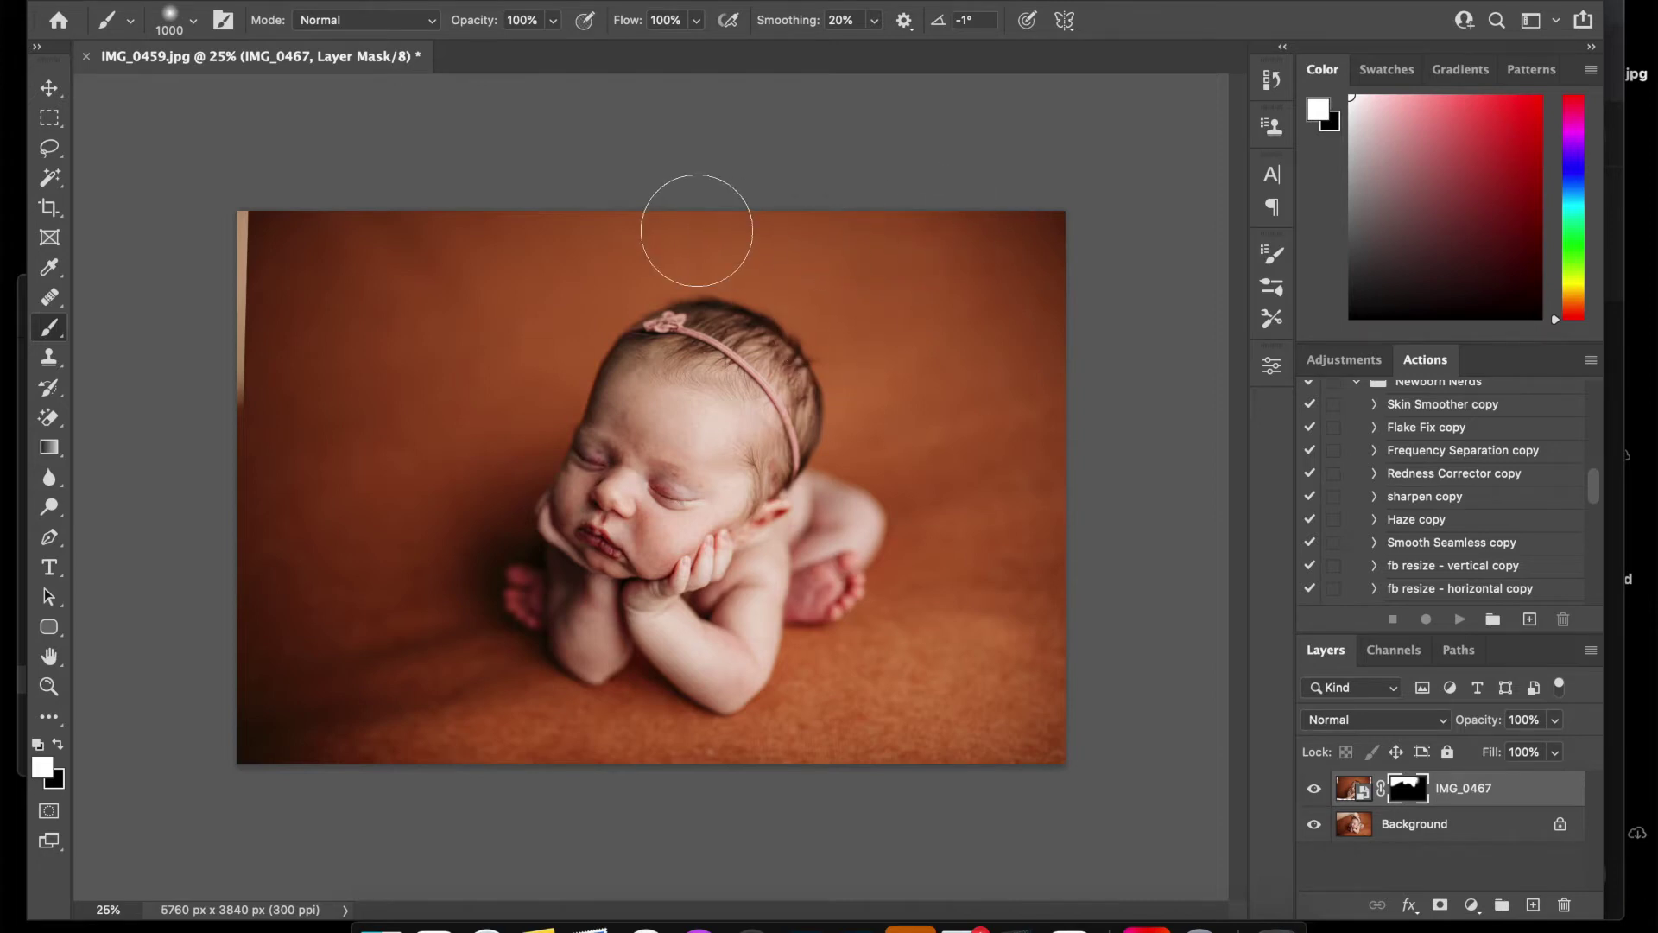
Examine the composite around the head up close and at full view, comparing it with the IMG_0467 layer hidden and shown
{"action": "key", "text": "super+equal"}
{"action": "key", "text": "super+equal"}
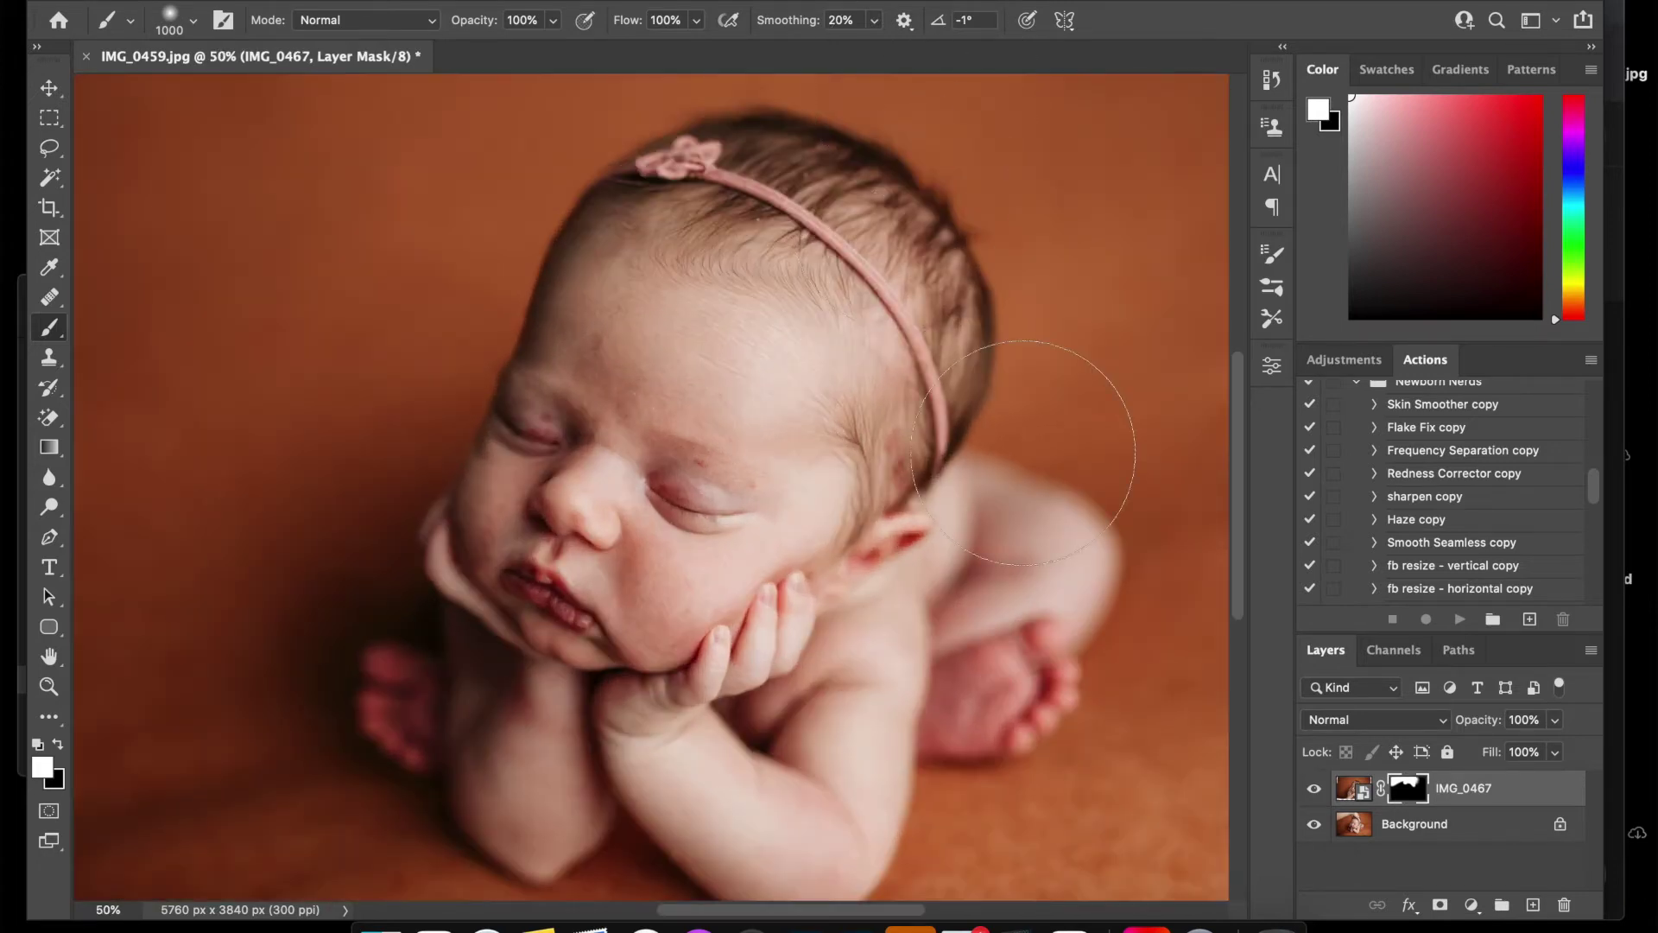
{"action": "scroll", "coordinate": [1055, 475], "scroll_direction": "right", "scroll_amount": 2}
{"action": "left_click", "coordinate": [1314, 788]}
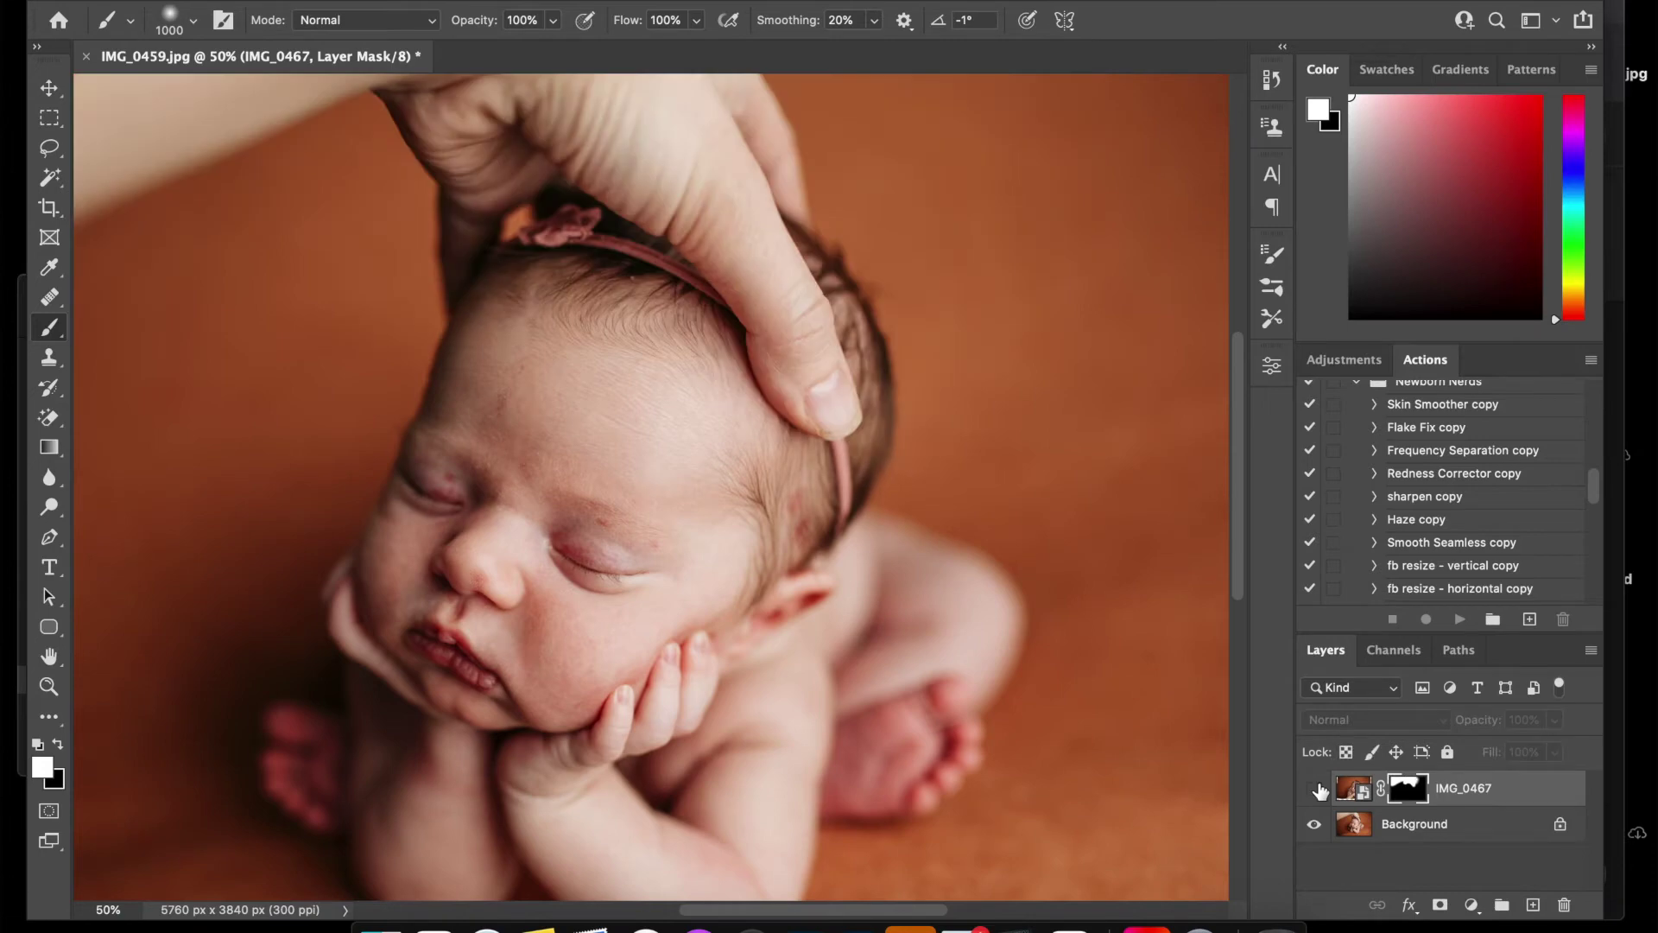
{"action": "left_click", "coordinate": [1314, 788]}
{"action": "left_click", "coordinate": [1316, 788]}
{"action": "left_click", "coordinate": [1314, 788]}
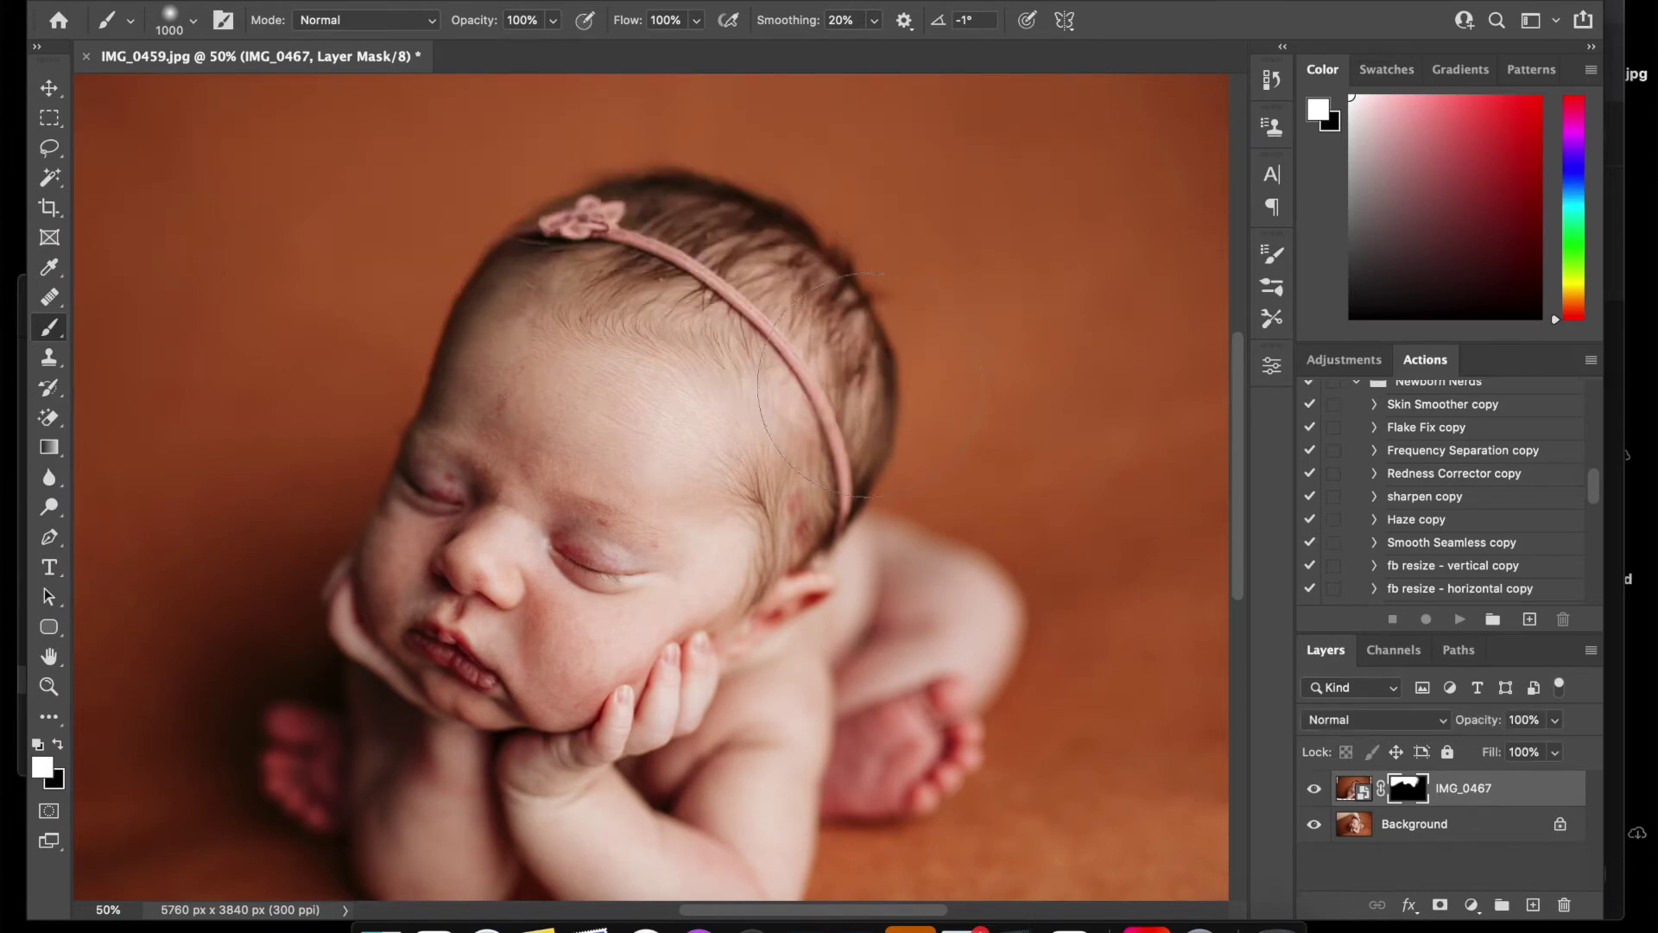
{"action": "left_click", "coordinate": [1313, 788]}
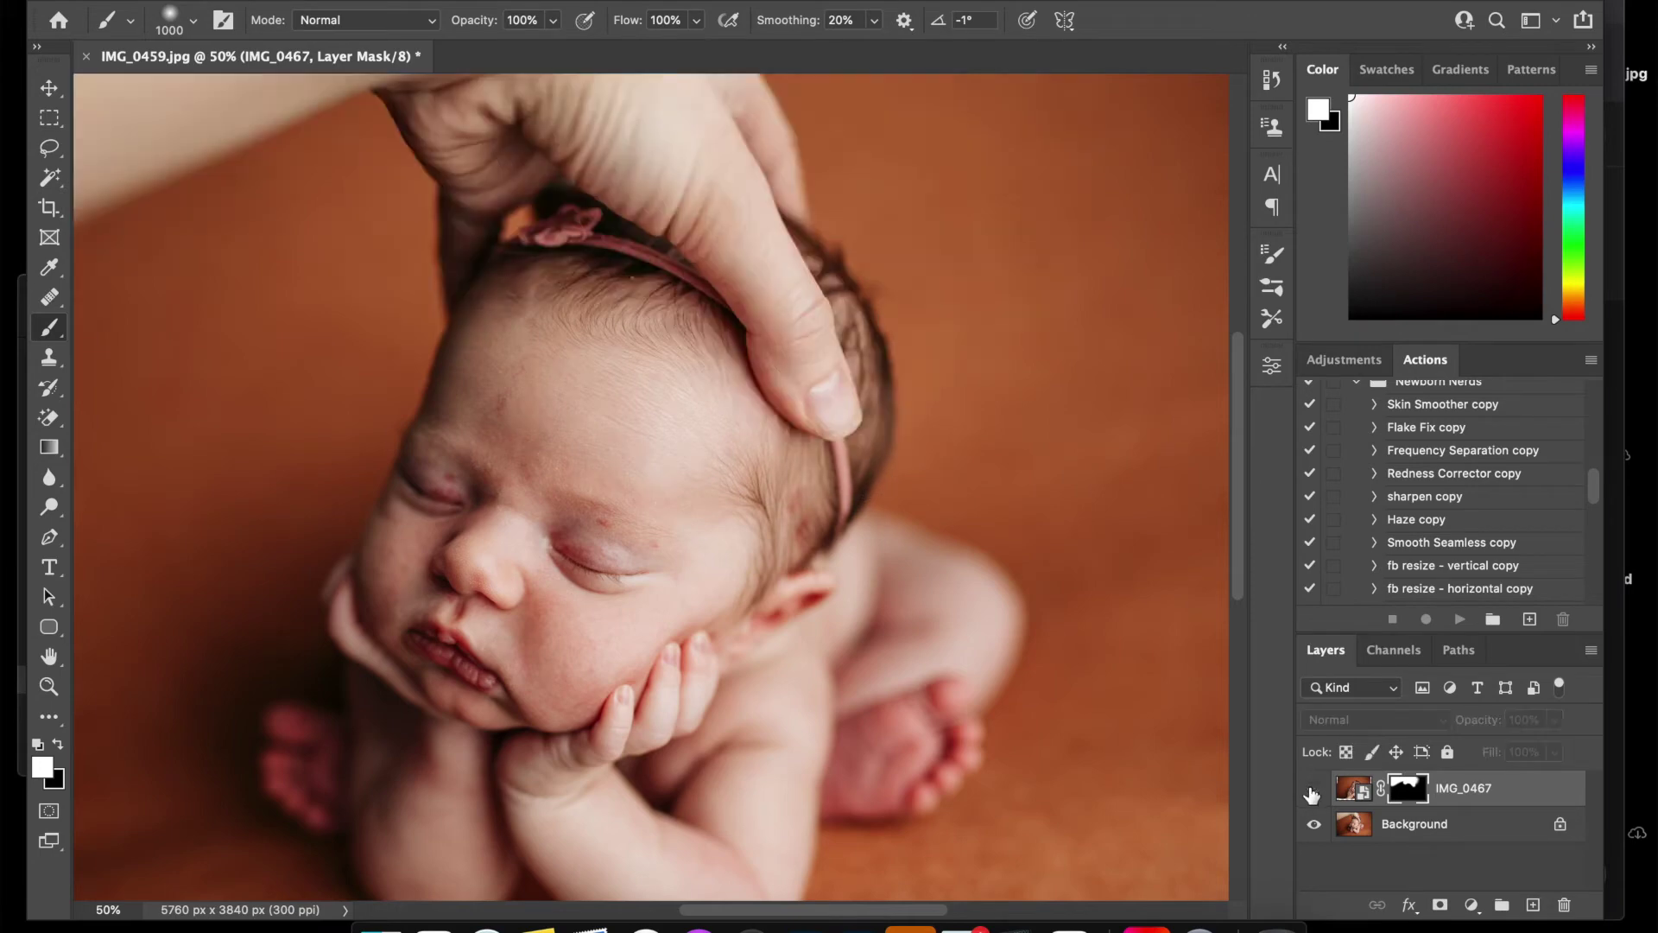
{"action": "left_click", "coordinate": [1313, 790]}
{"action": "left_click", "coordinate": [1312, 789]}
{"action": "left_click", "coordinate": [1313, 789]}
{"action": "key", "text": "super+minus"}
{"action": "key", "text": "super+minus"}
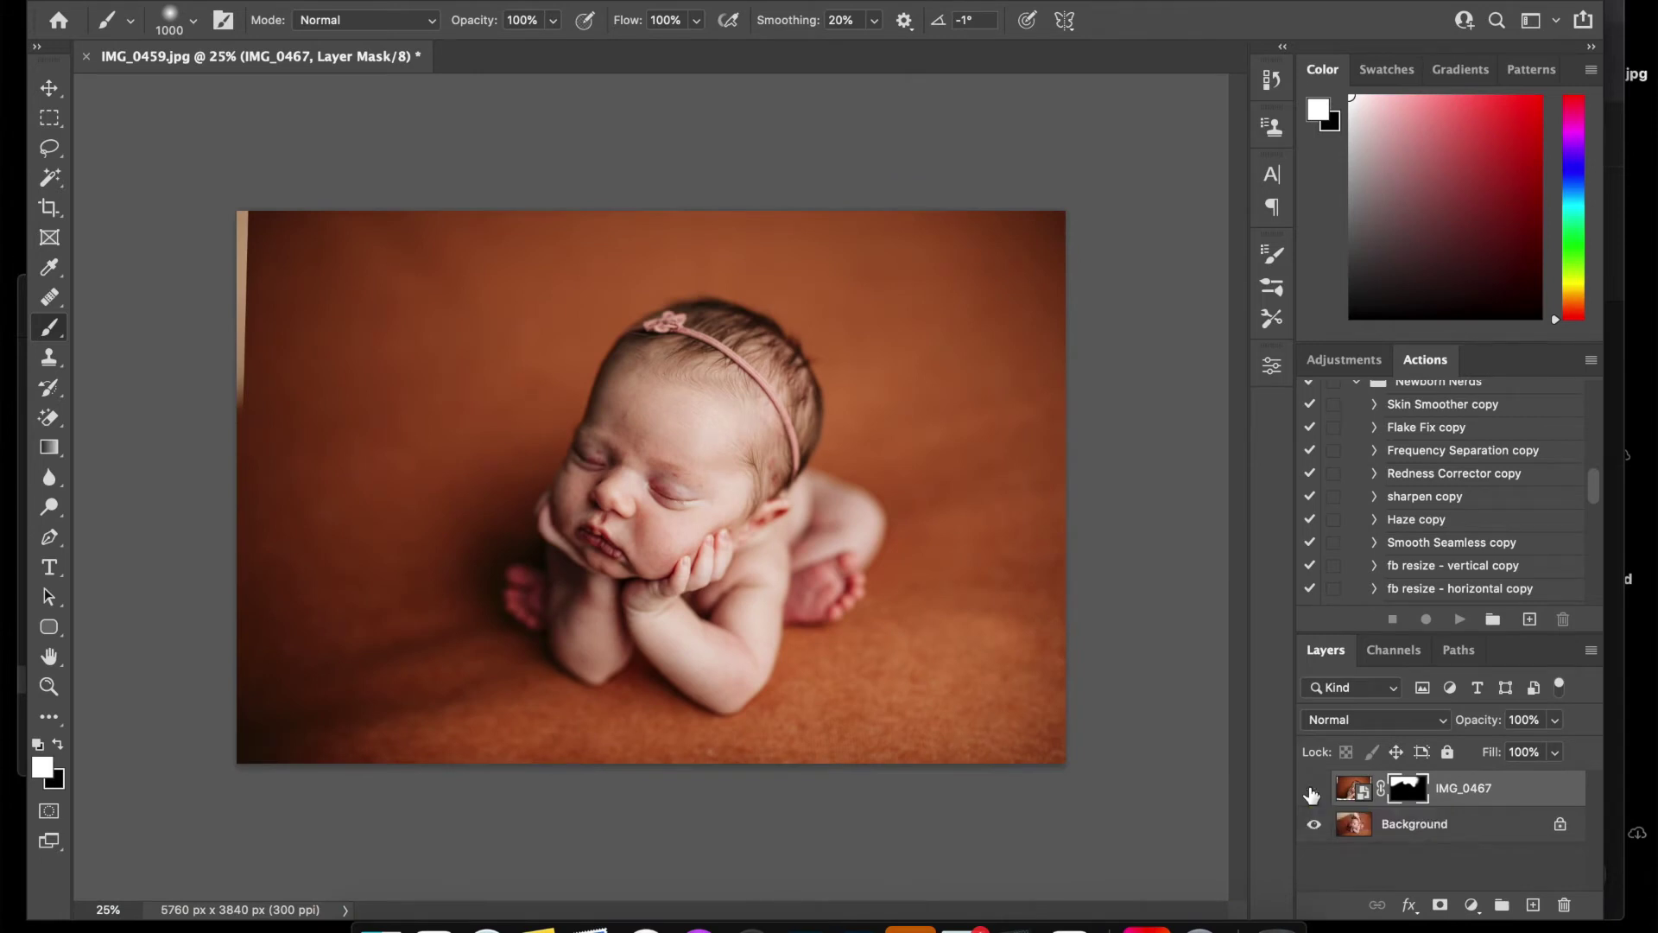
{"action": "left_click", "coordinate": [1312, 791]}
{"action": "left_click", "coordinate": [1312, 790]}
Merge the visible layers and remove the leftover arm strip along the photo's left edge with the Healing Brush
{"action": "key", "text": "ctrl+shift+e"}
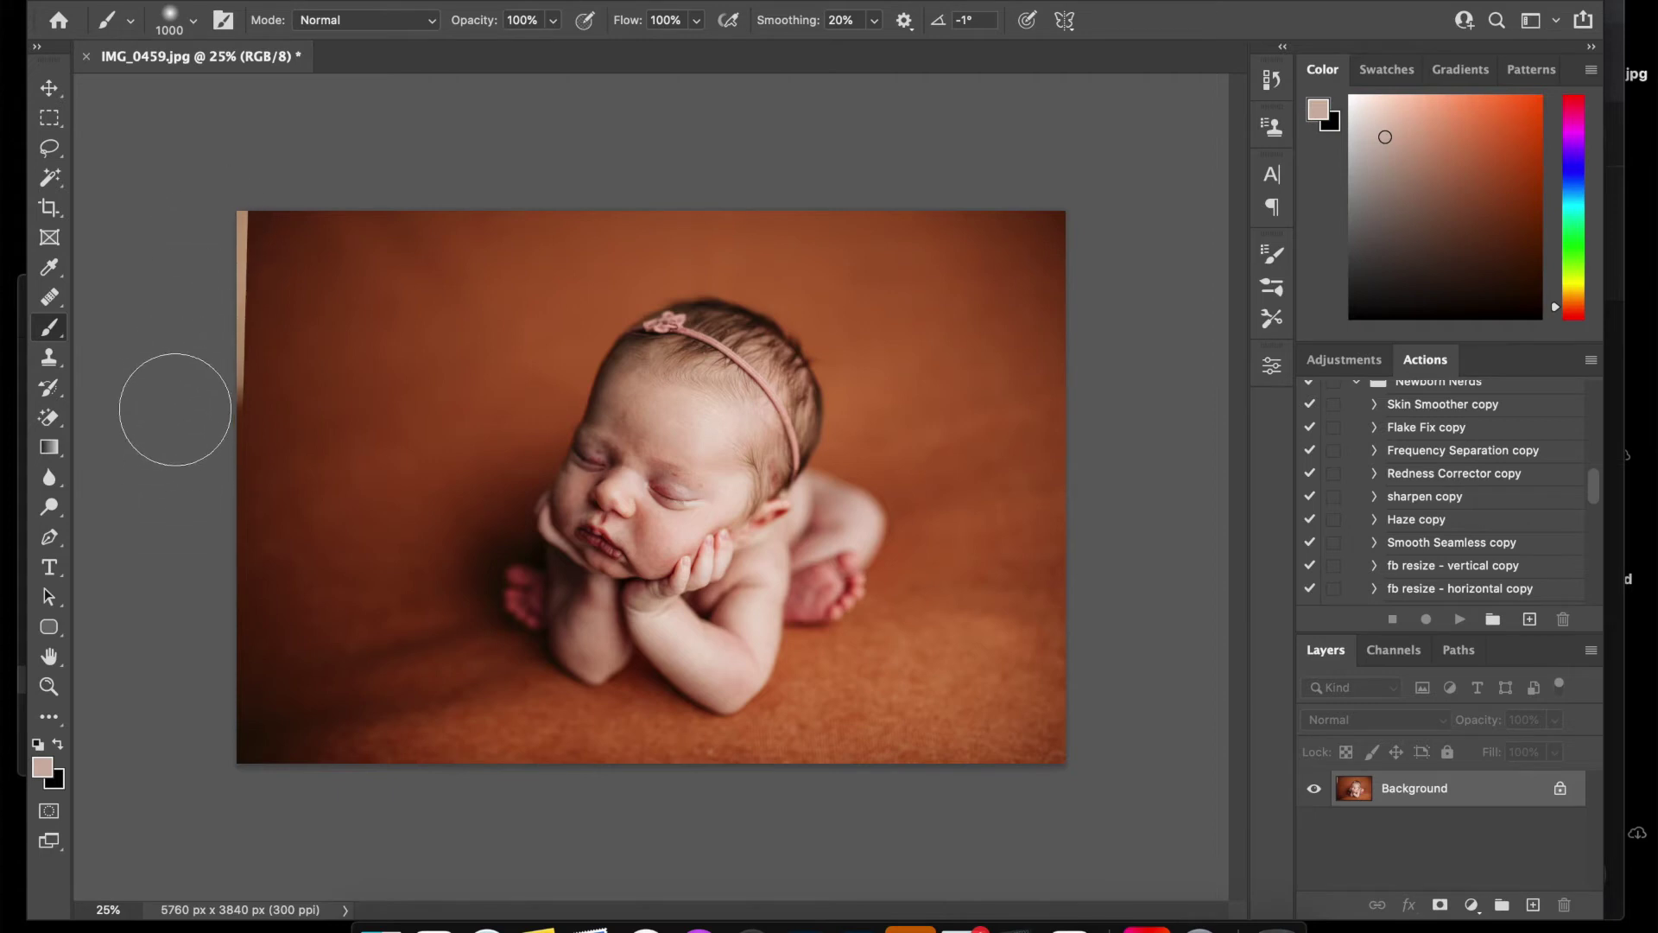
{"action": "key", "text": "j"}
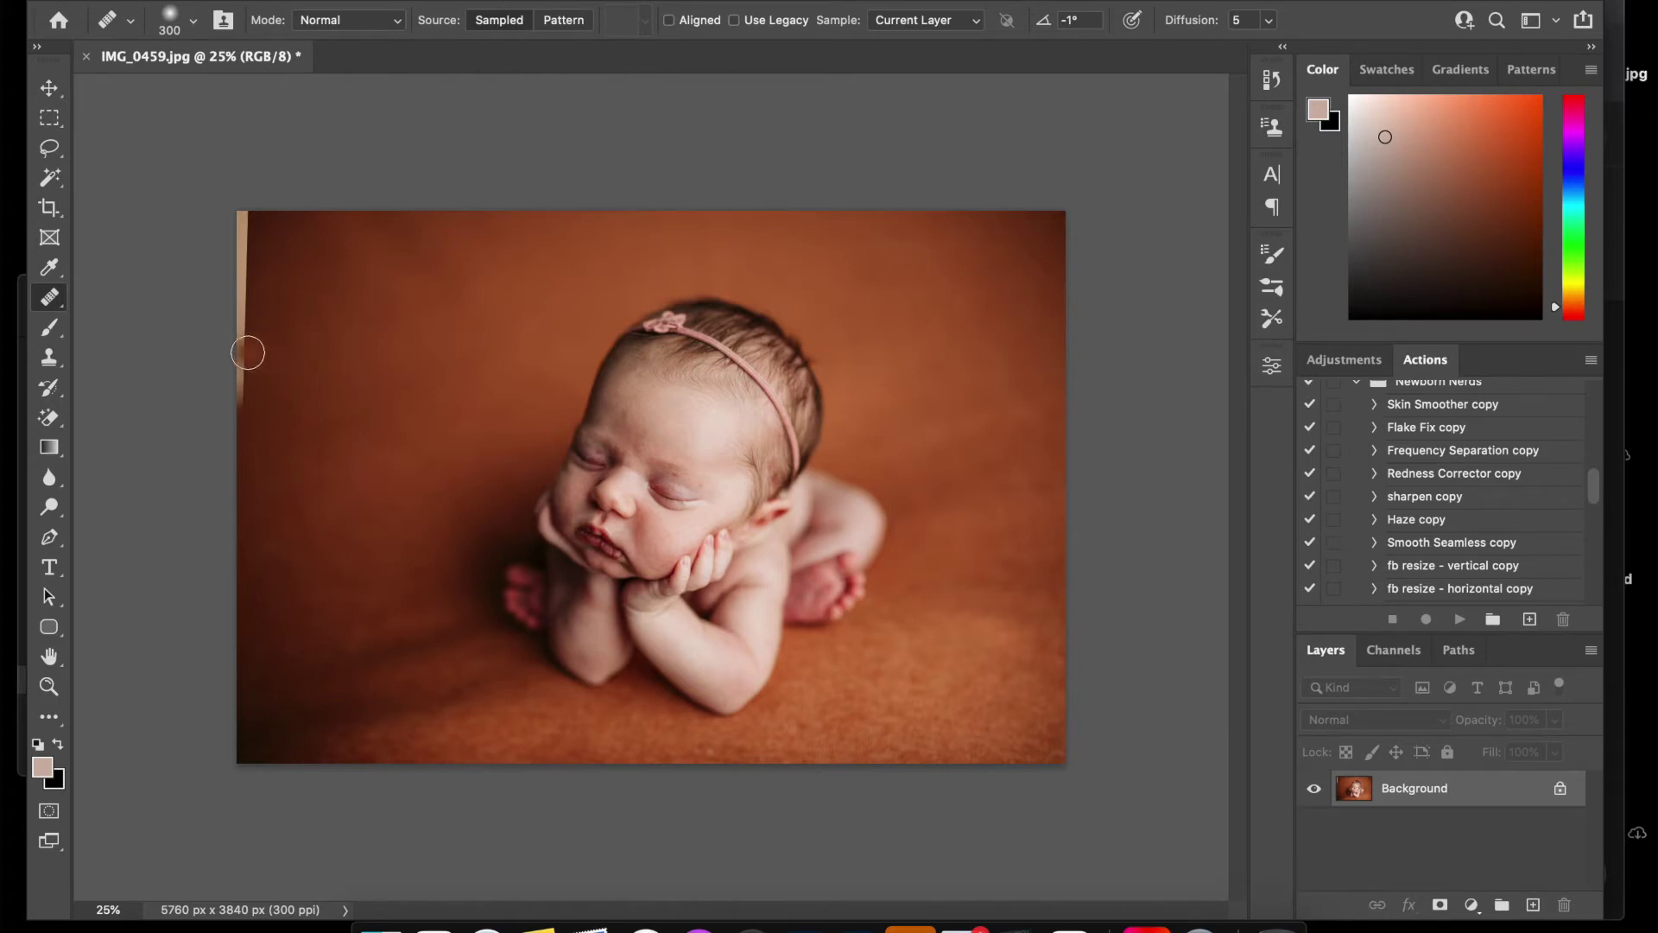
{"action": "mouse_move", "coordinate": [229, 369]}
{"action": "left_mouse_down"}
{"action": "mouse_move", "coordinate": [229, 407]}
{"action": "mouse_move", "coordinate": [236, 215]}
{"action": "mouse_move", "coordinate": [233, 244]}
{"action": "left_mouse_up"}
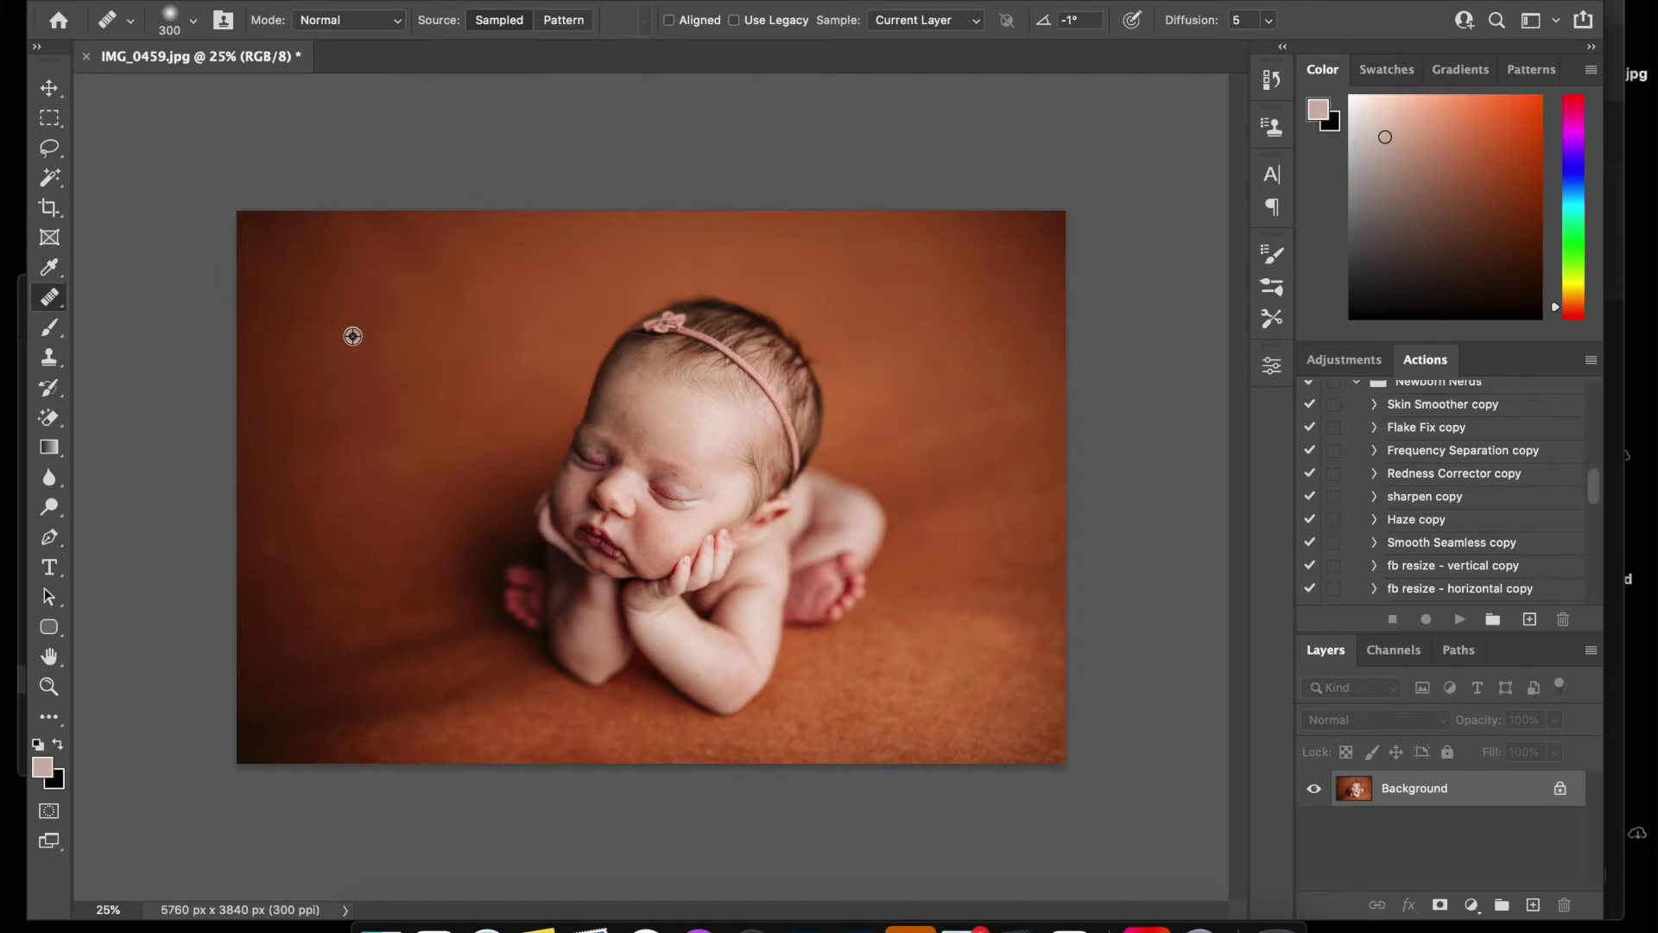
{"action": "left_click", "coordinate": [352, 336], "text": "alt"}
Heal the uneven patches of backdrop to the right of the baby and along the lower edge
{"action": "left_click", "coordinate": [1029, 624]}
{"action": "key", "text": "super+equal"}
{"action": "key", "text": "super+equal"}
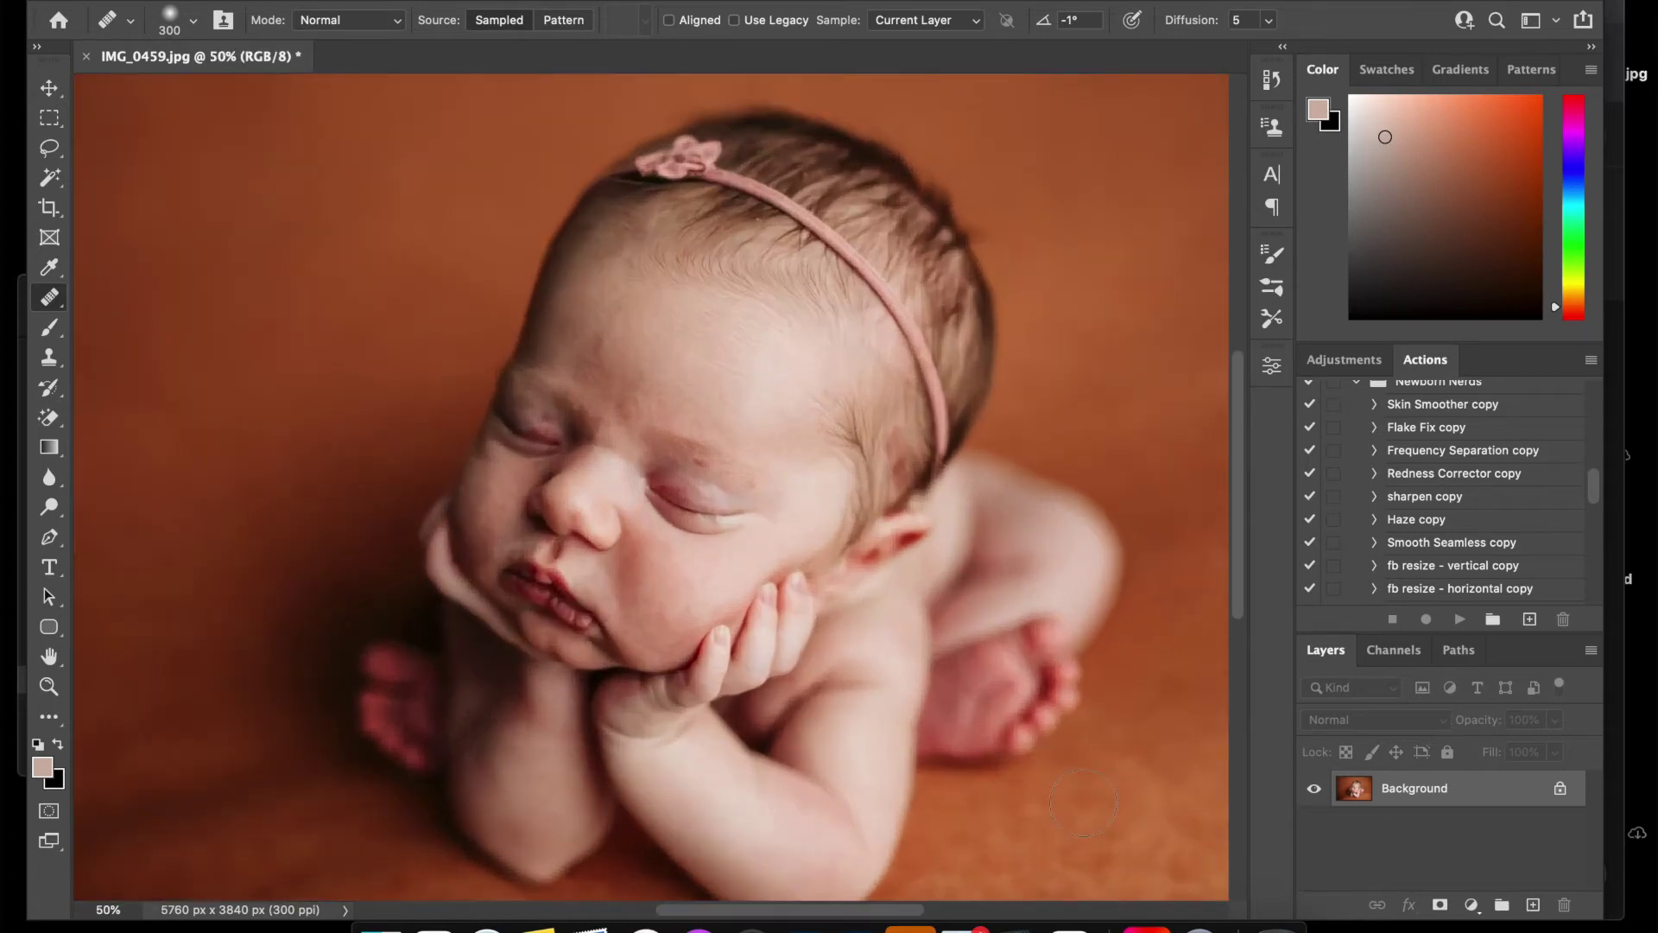
{"action": "scroll", "coordinate": [1082, 803], "scroll_direction": "down", "scroll_amount": 3}
{"action": "scroll", "coordinate": [1083, 803], "scroll_direction": "down", "scroll_amount": 2}
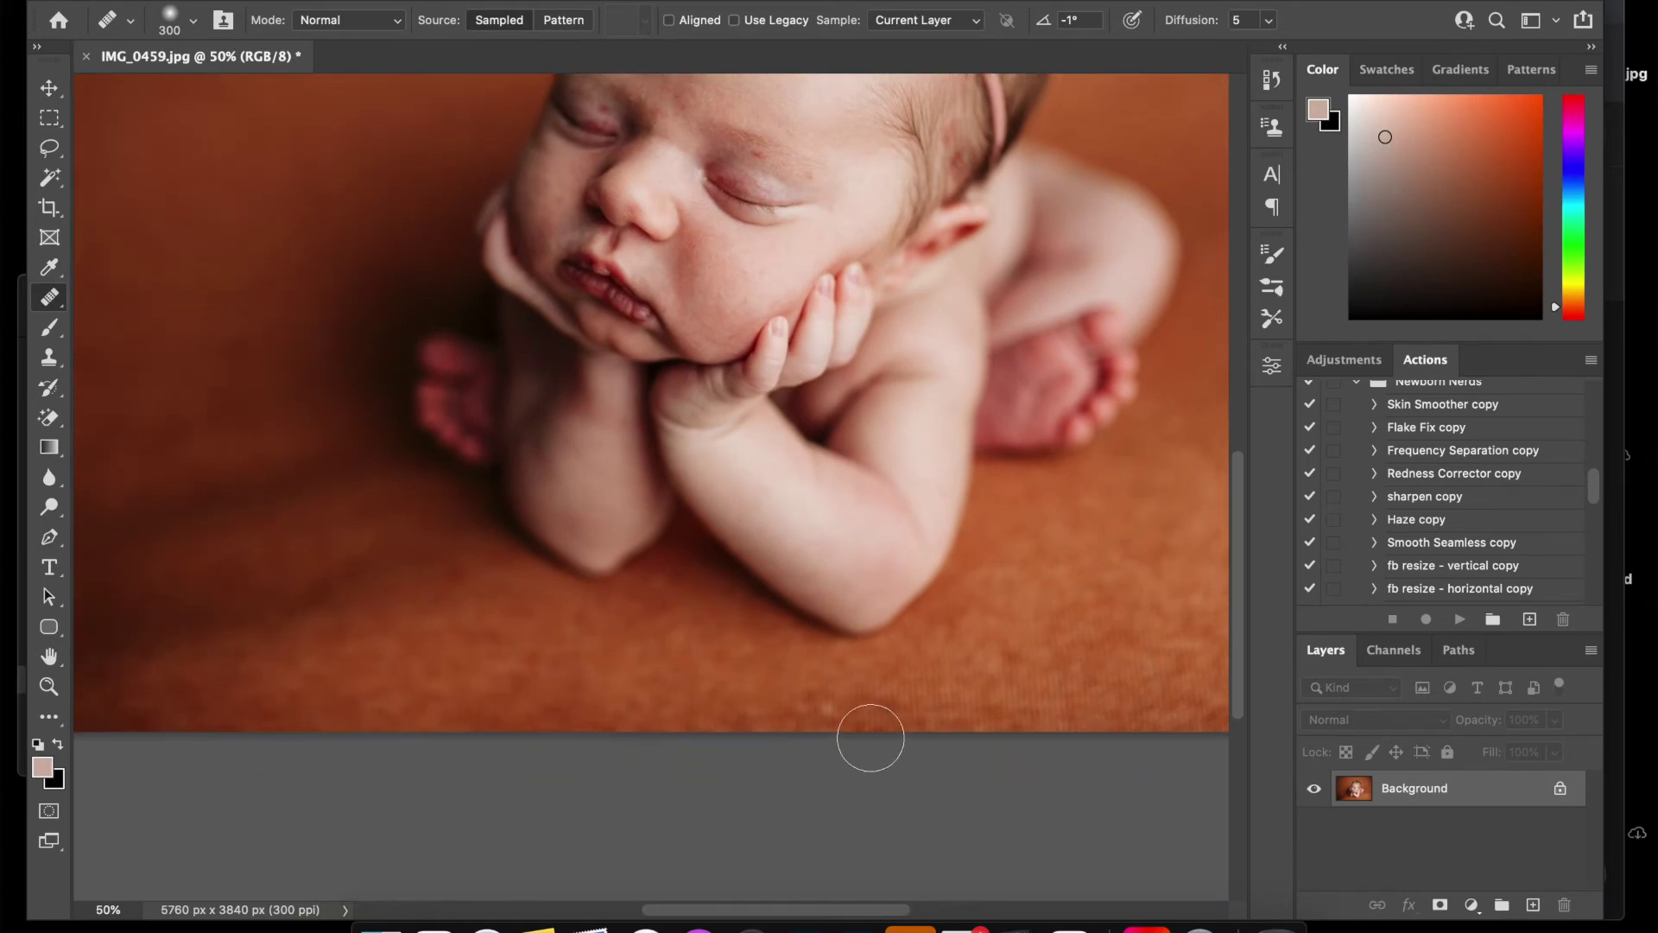
{"action": "scroll", "coordinate": [1022, 746], "scroll_direction": "up", "scroll_amount": 2}
{"action": "scroll", "coordinate": [1021, 747], "scroll_direction": "right", "scroll_amount": 2}
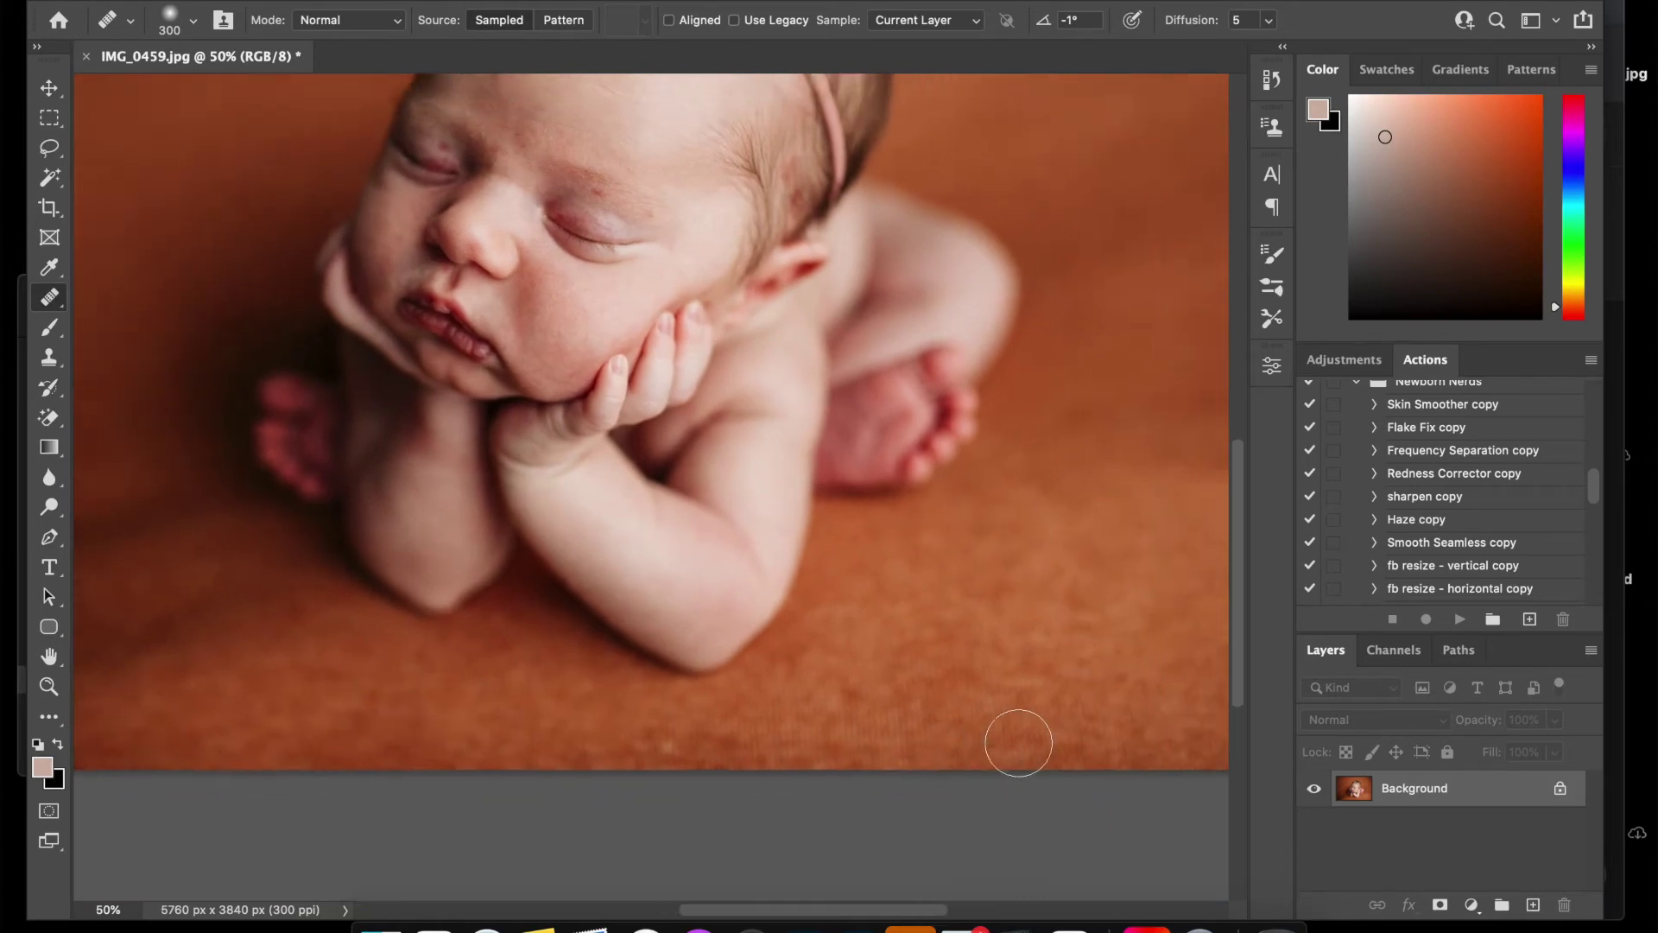
{"action": "left_click_drag", "start_coordinate": [1020, 744], "coordinate": [1018, 742]}
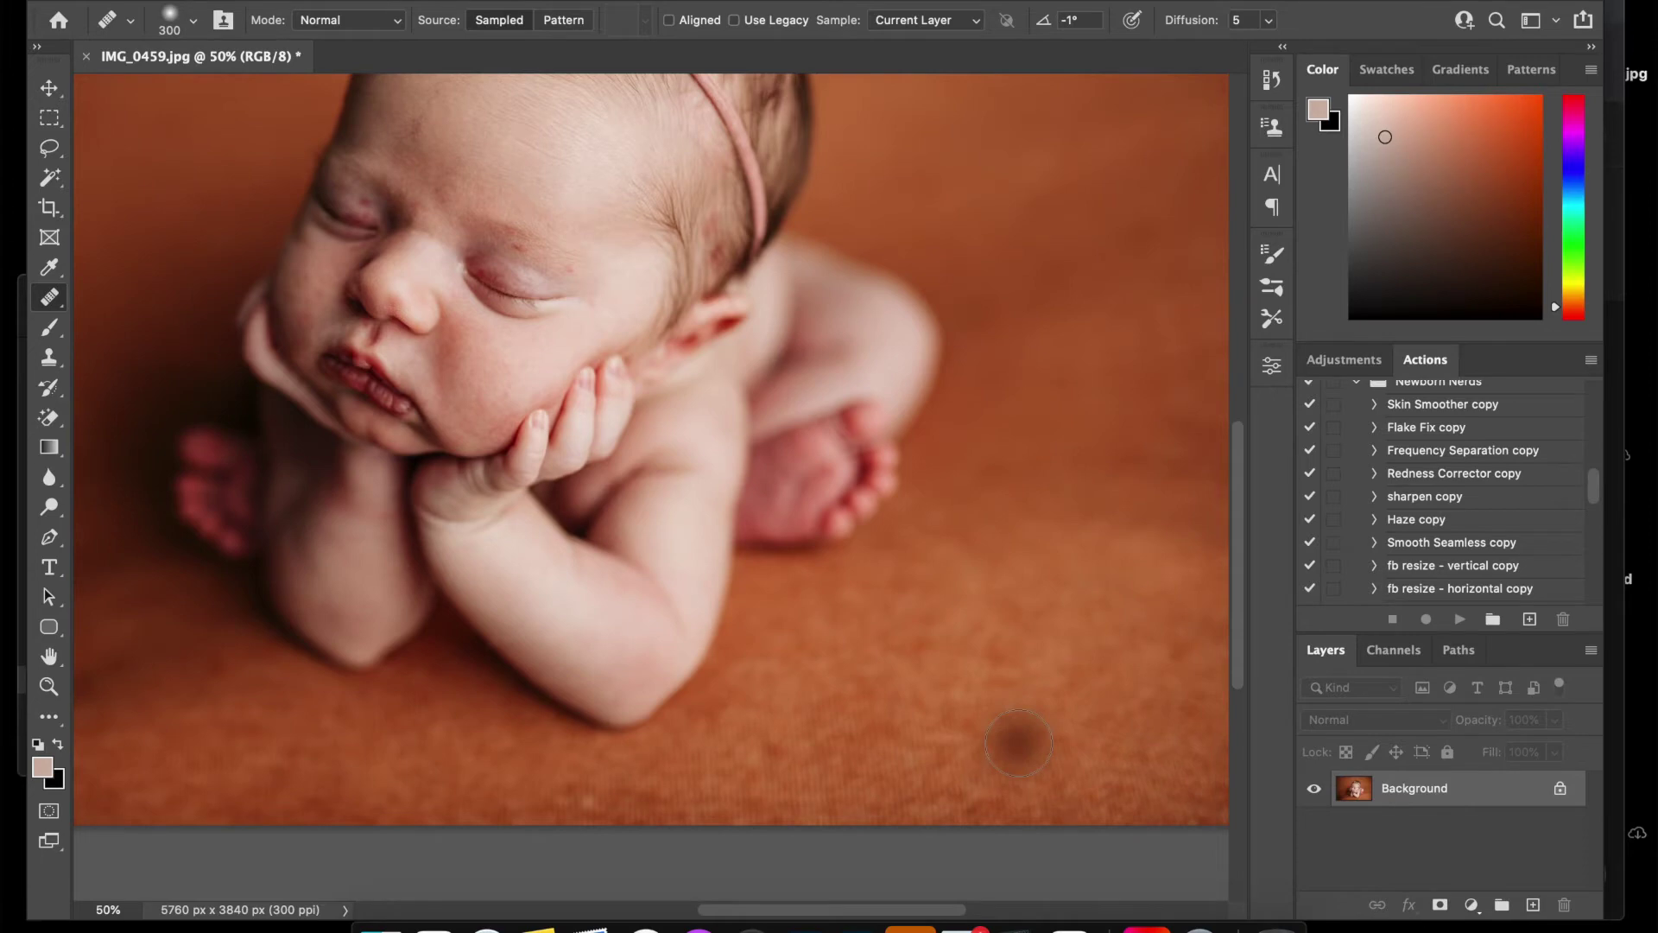
{"action": "key", "text": "super+minus"}
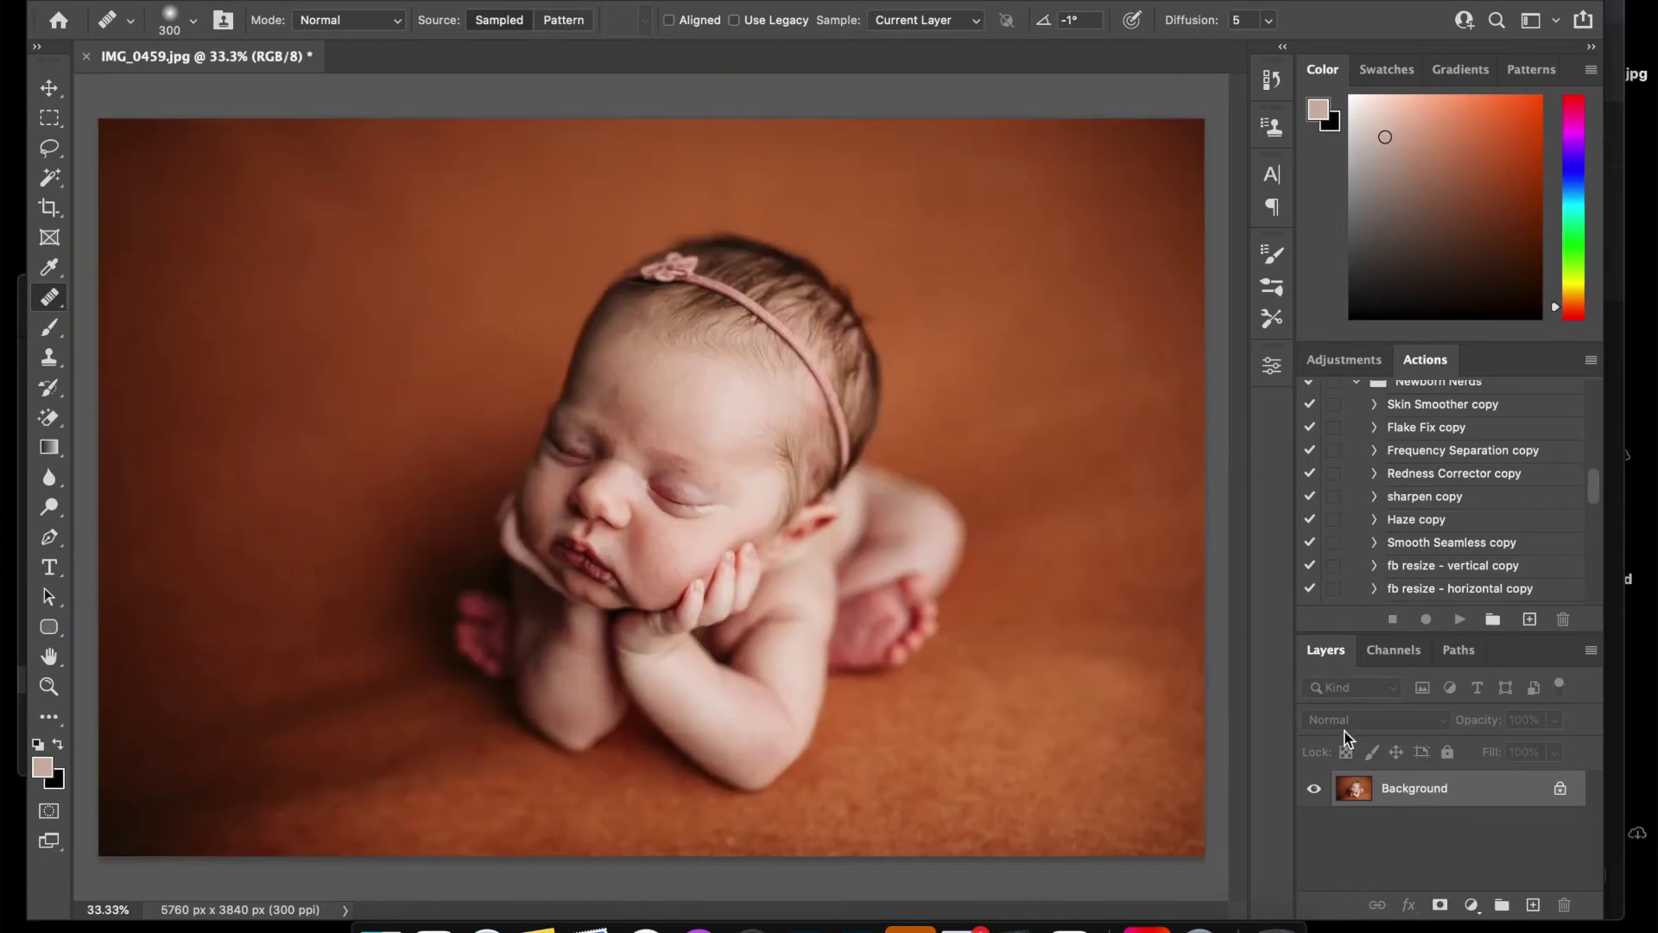
Duplicate the background layer and set up the Dodge tool with its range on Shadows
{"action": "key", "text": "super+j"}
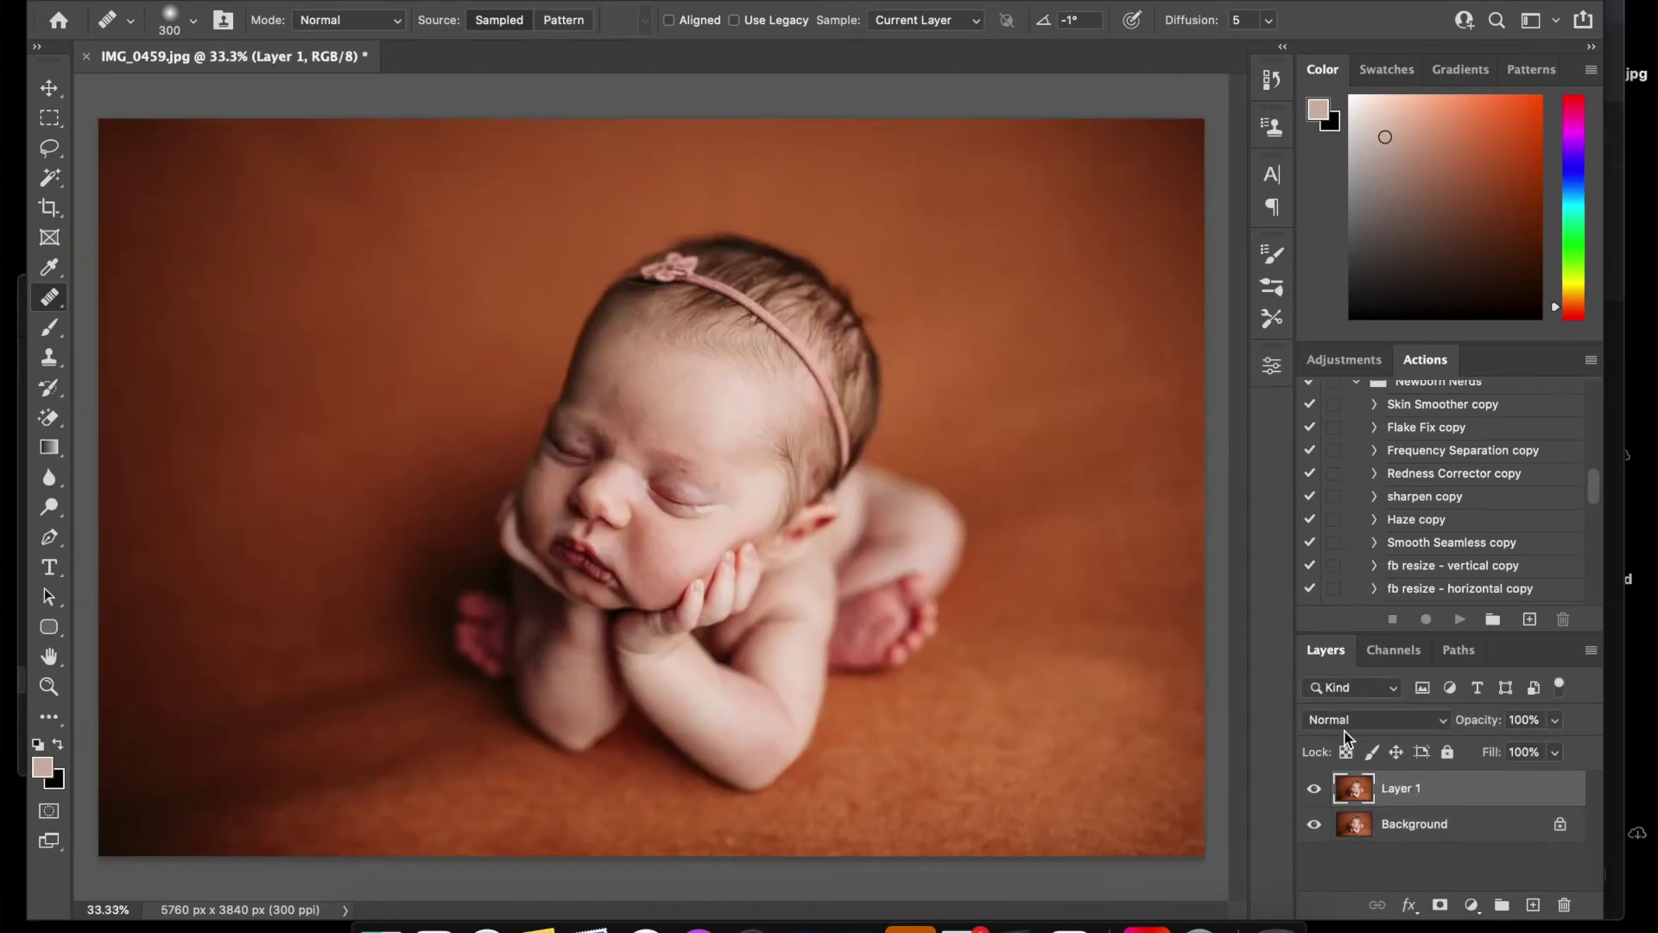
{"action": "key", "text": "o"}
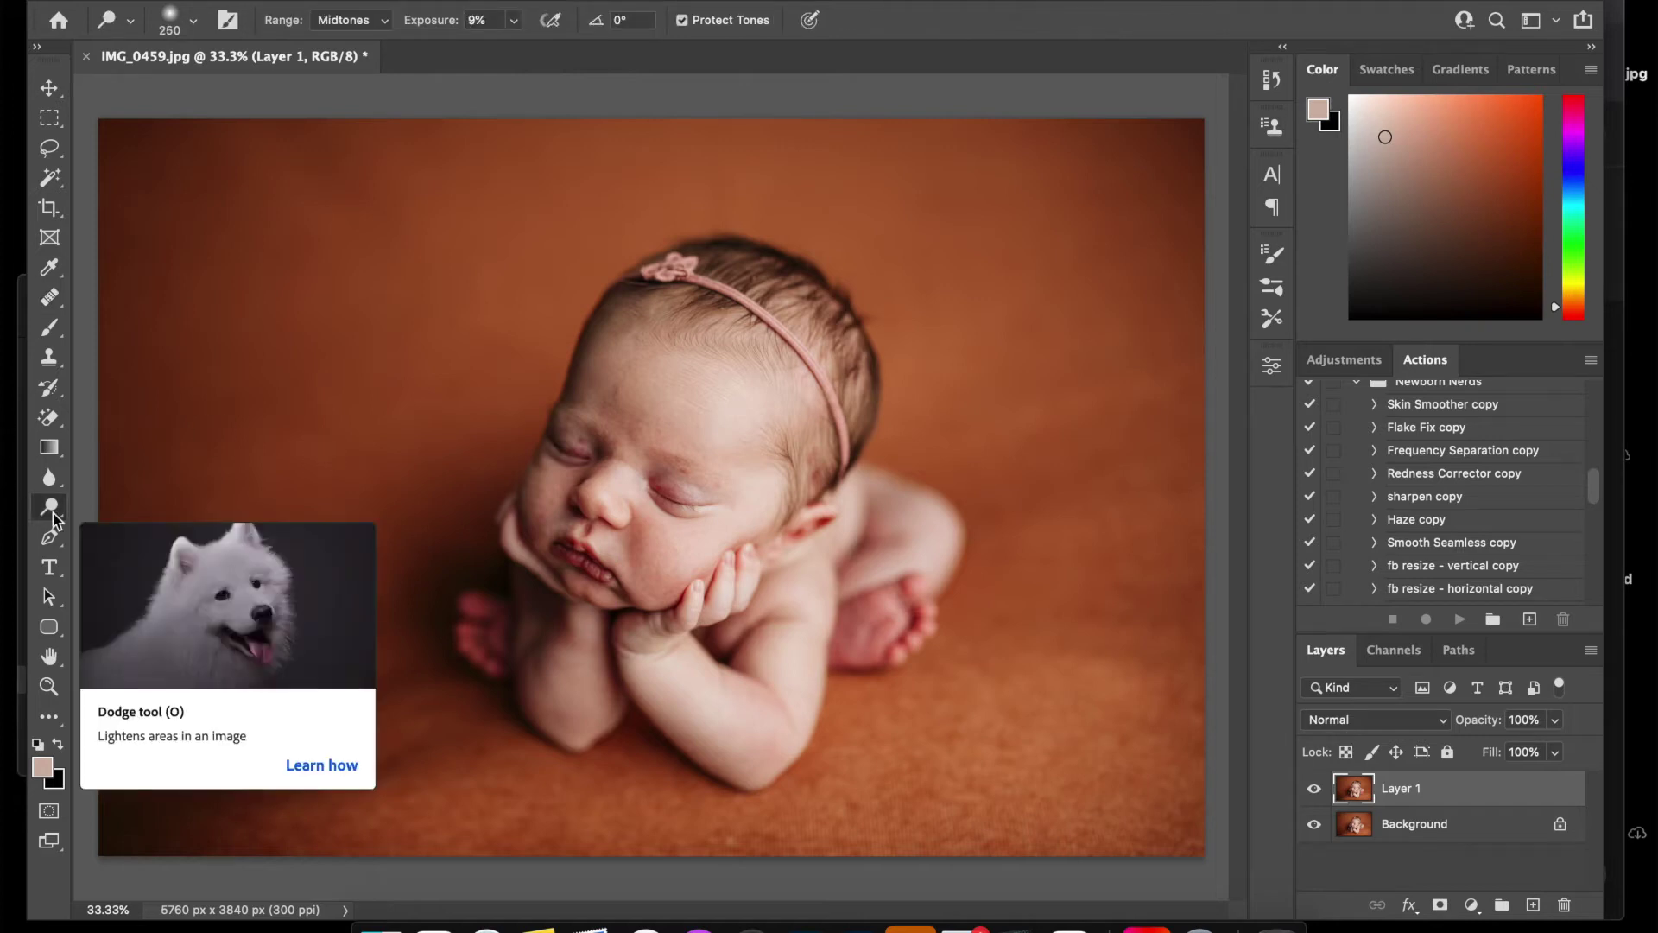
{"action": "left_click", "coordinate": [342, 20]}
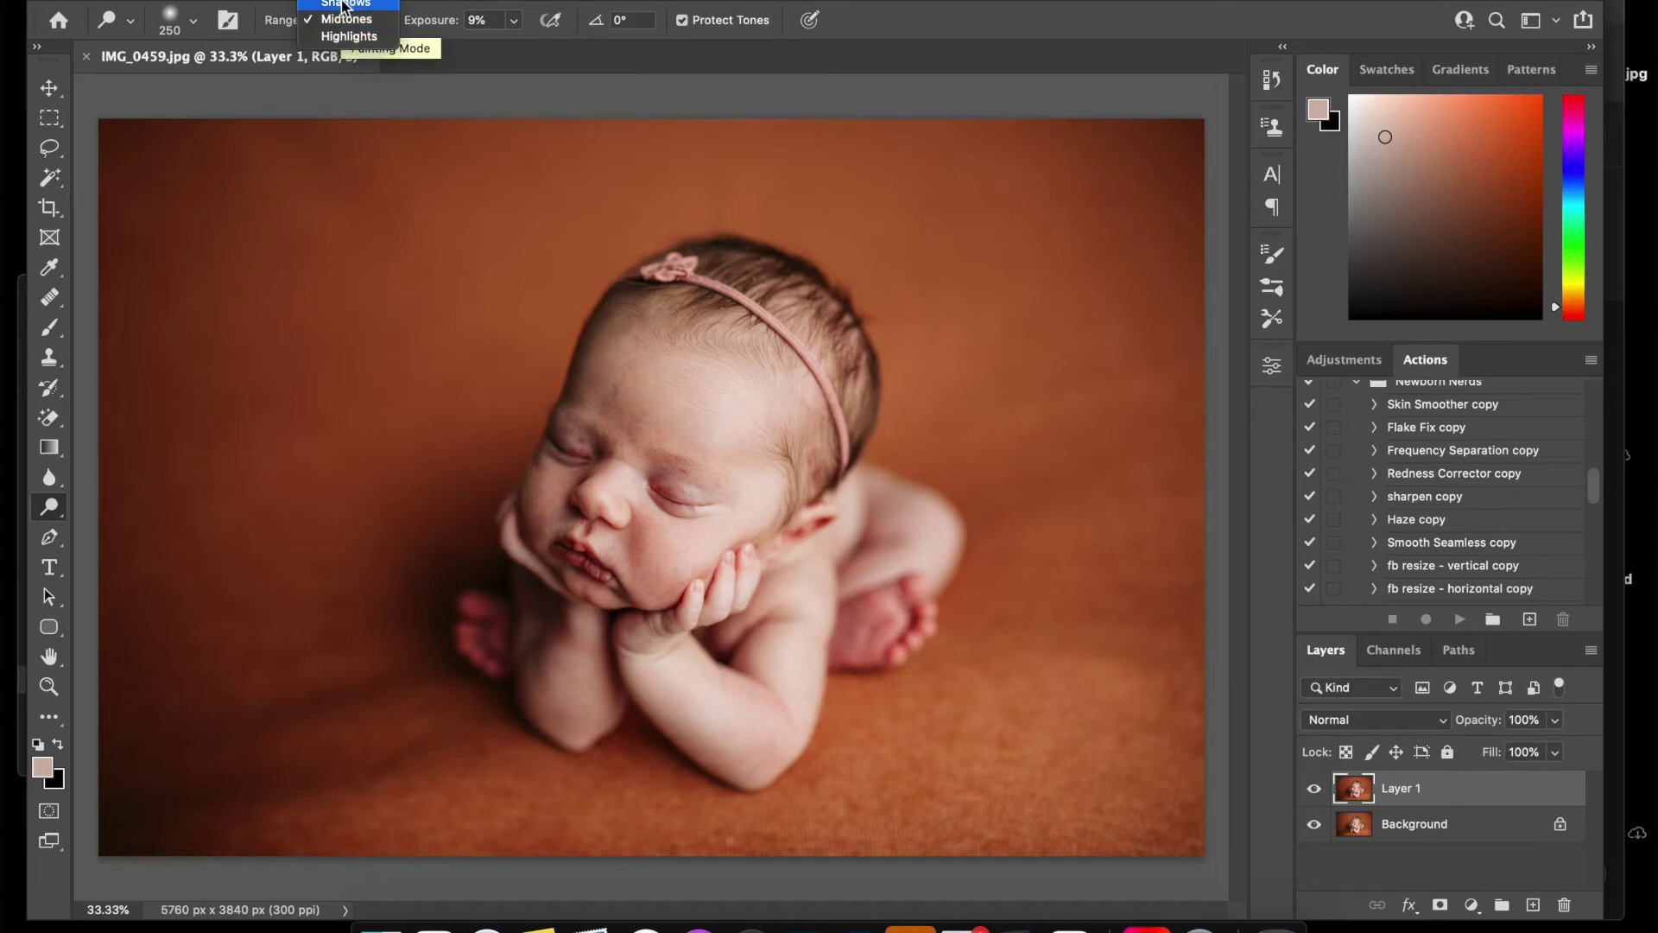
{"action": "left_click", "coordinate": [344, 4]}
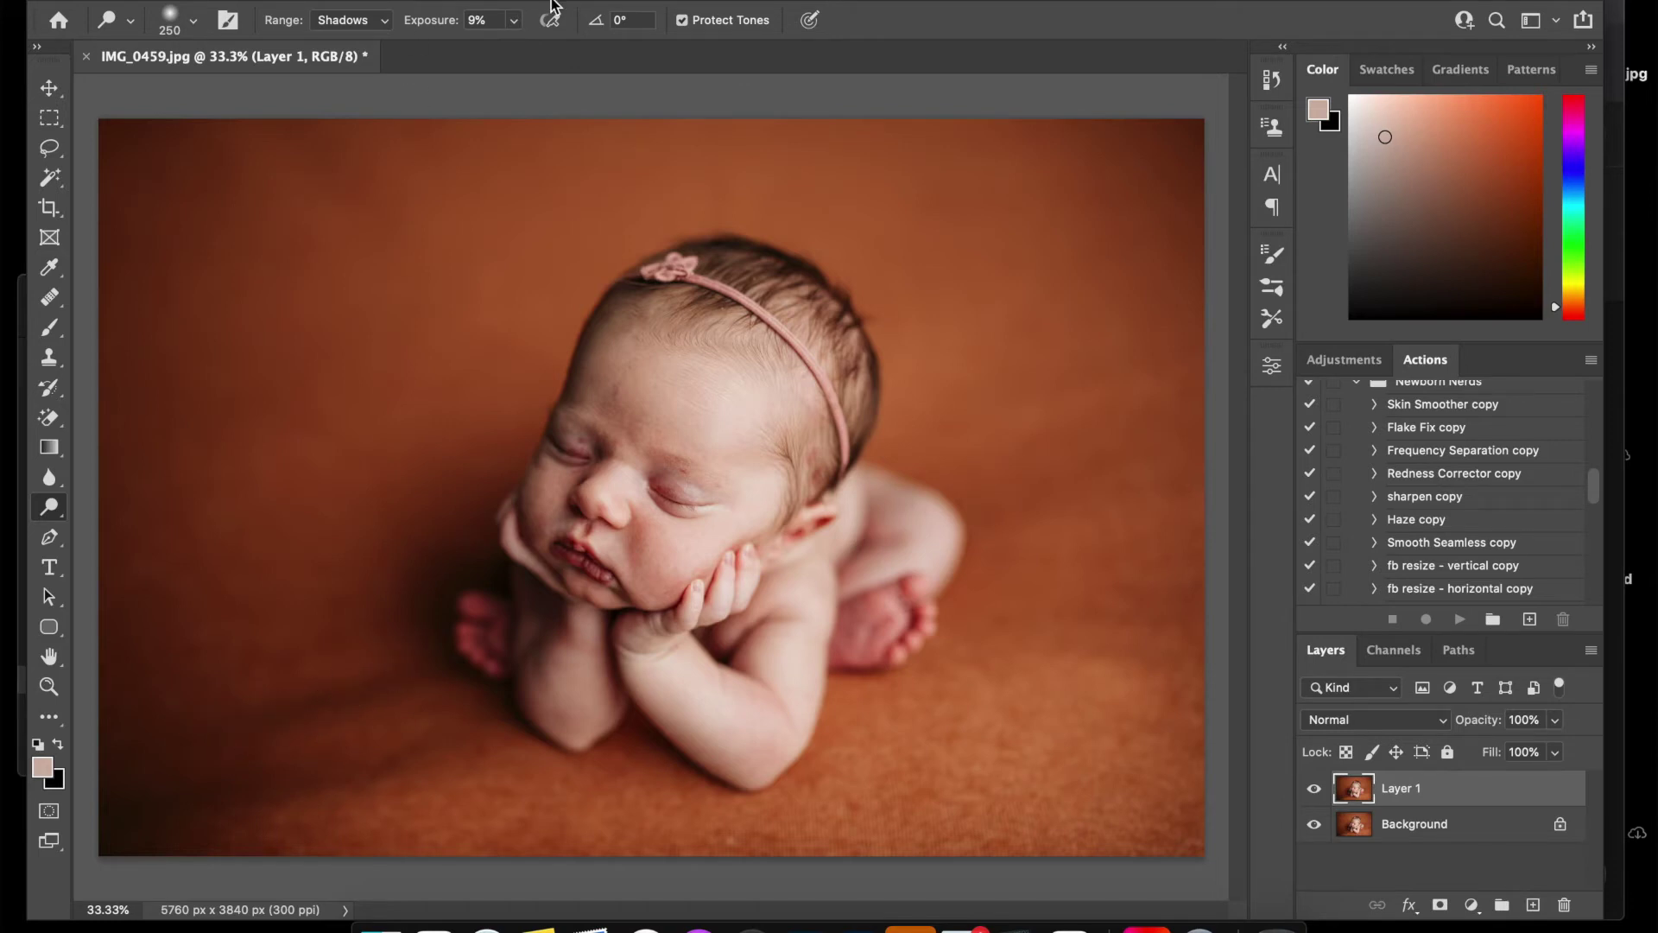
Dodge the dark backdrop in the lower-left area of the photo at 9% exposure, reducing the brush to 175 px
{"action": "left_click", "coordinate": [512, 21]}
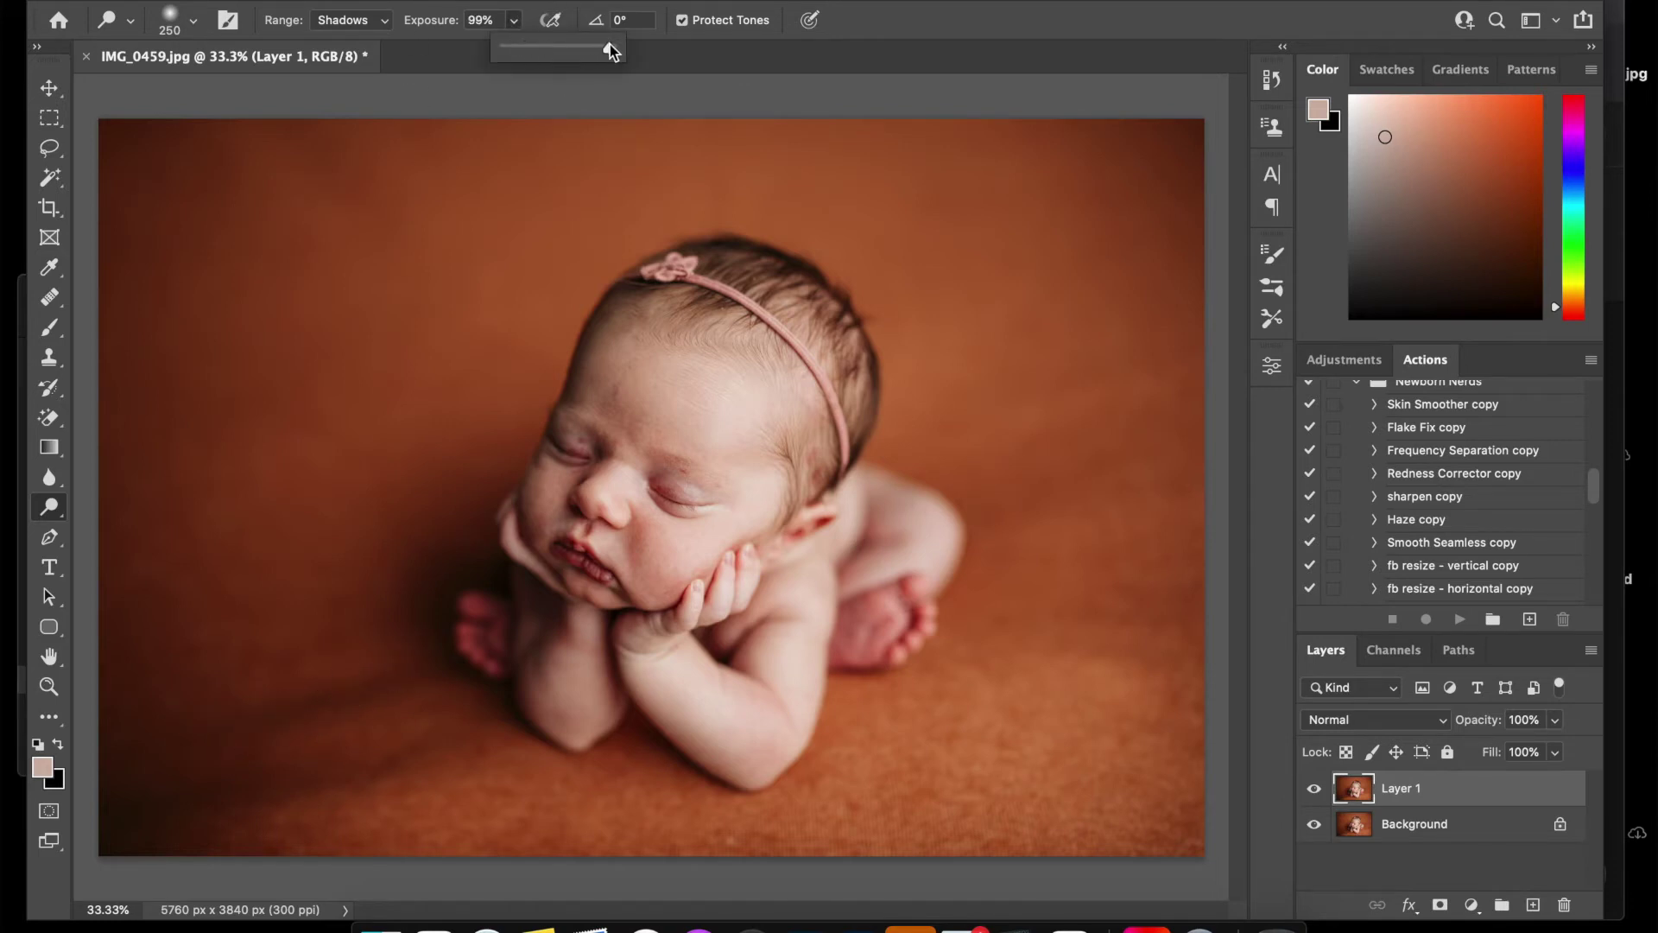
{"action": "left_click", "coordinate": [236, 703]}
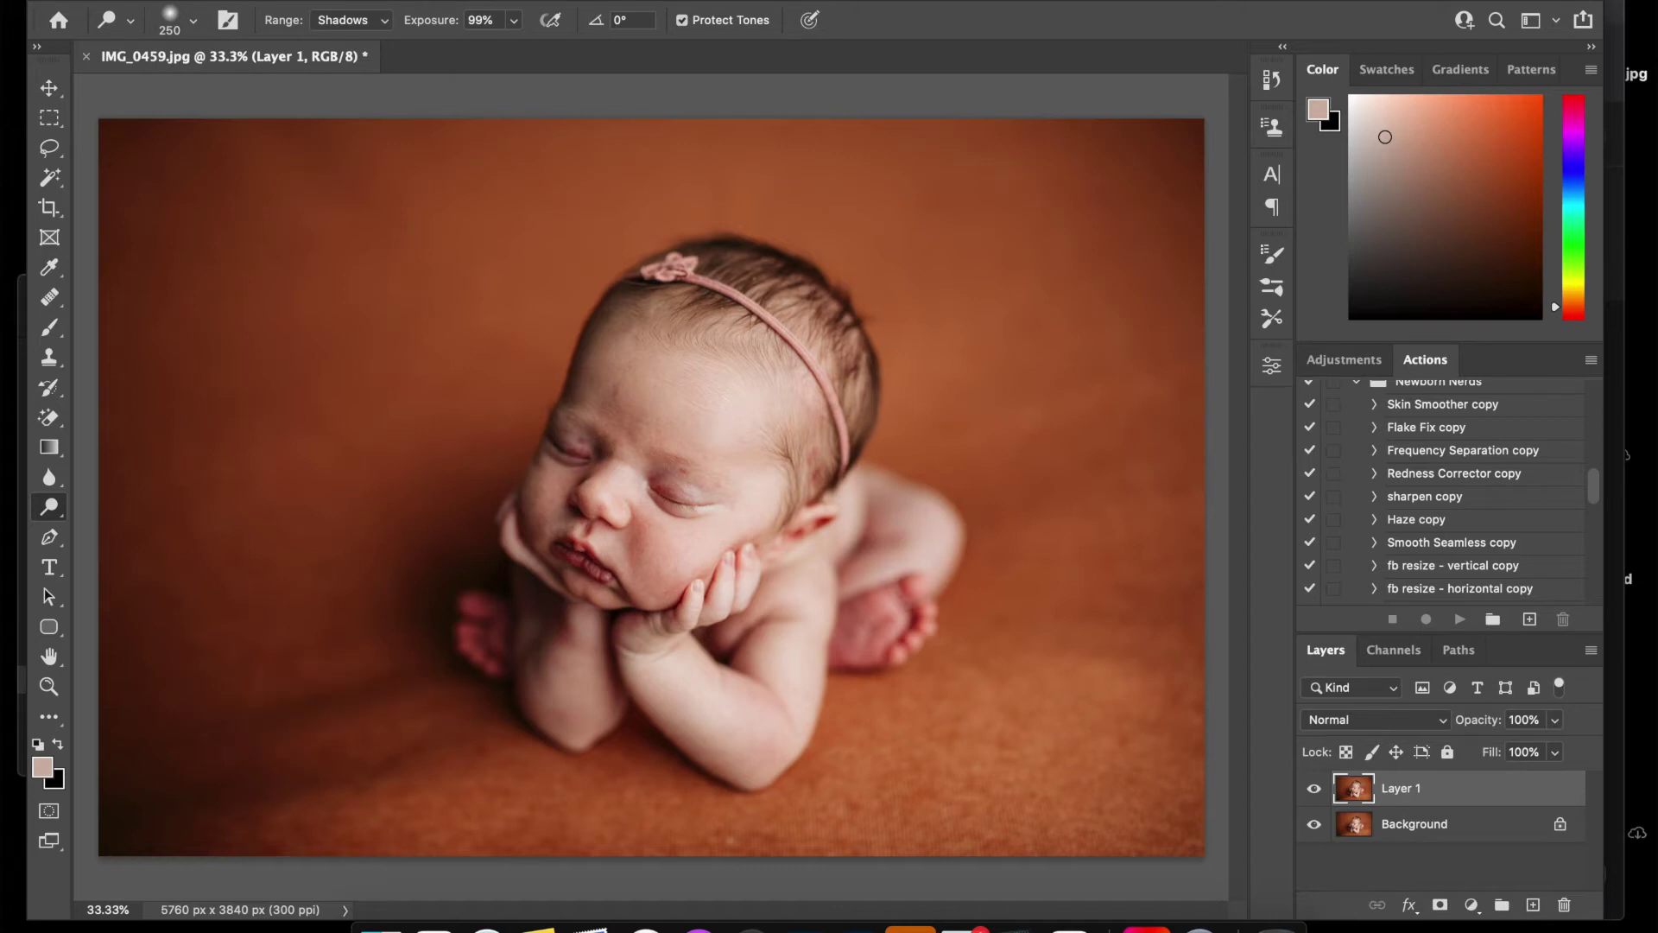
{"action": "left_click", "coordinate": [515, 21]}
{"action": "left_click_drag", "start_coordinate": [428, 45], "coordinate": [418, 49]}
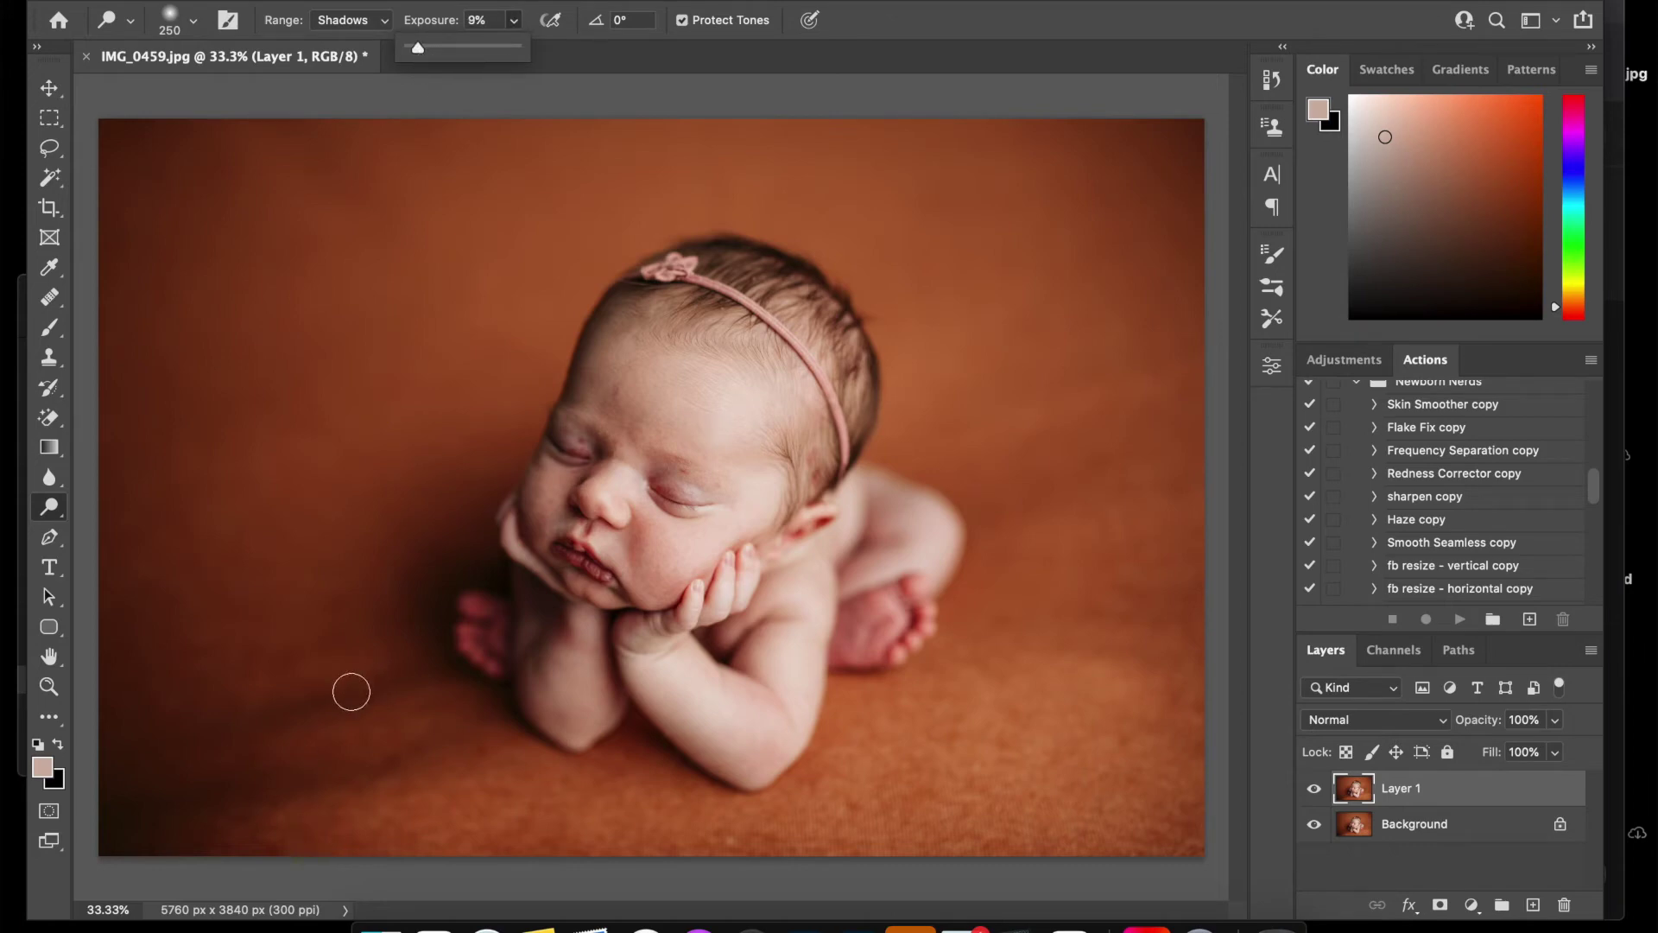
{"action": "left_click", "coordinate": [367, 680]}
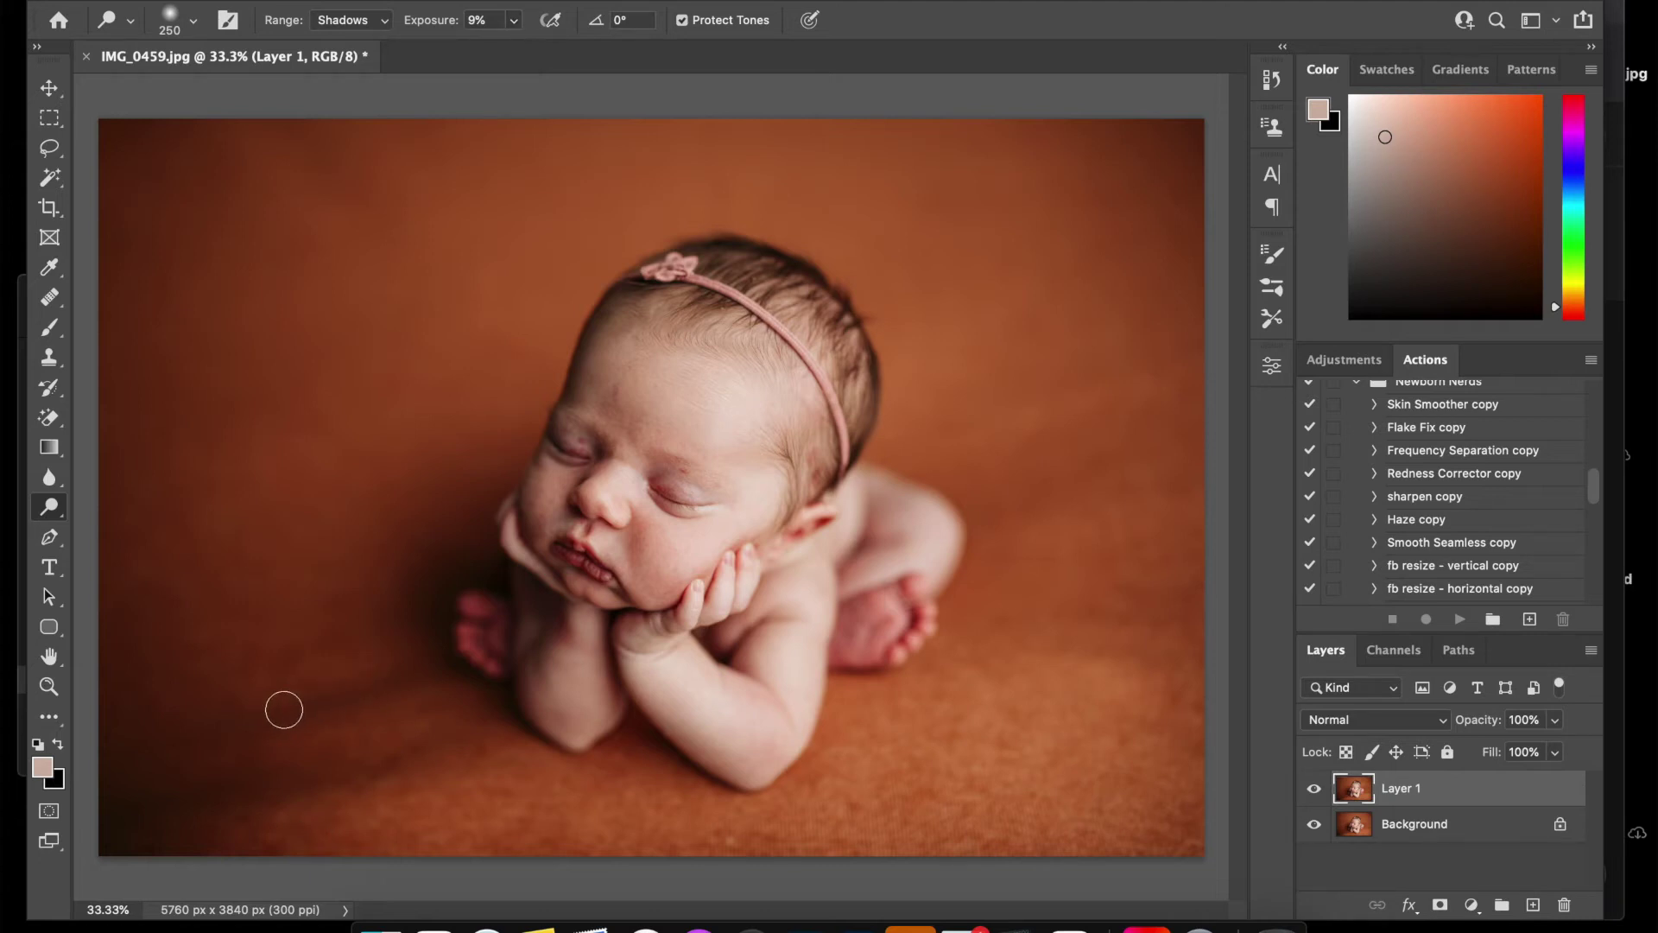
{"action": "key", "text": "bracketleft"}
{"action": "key", "text": "bracketleft"}
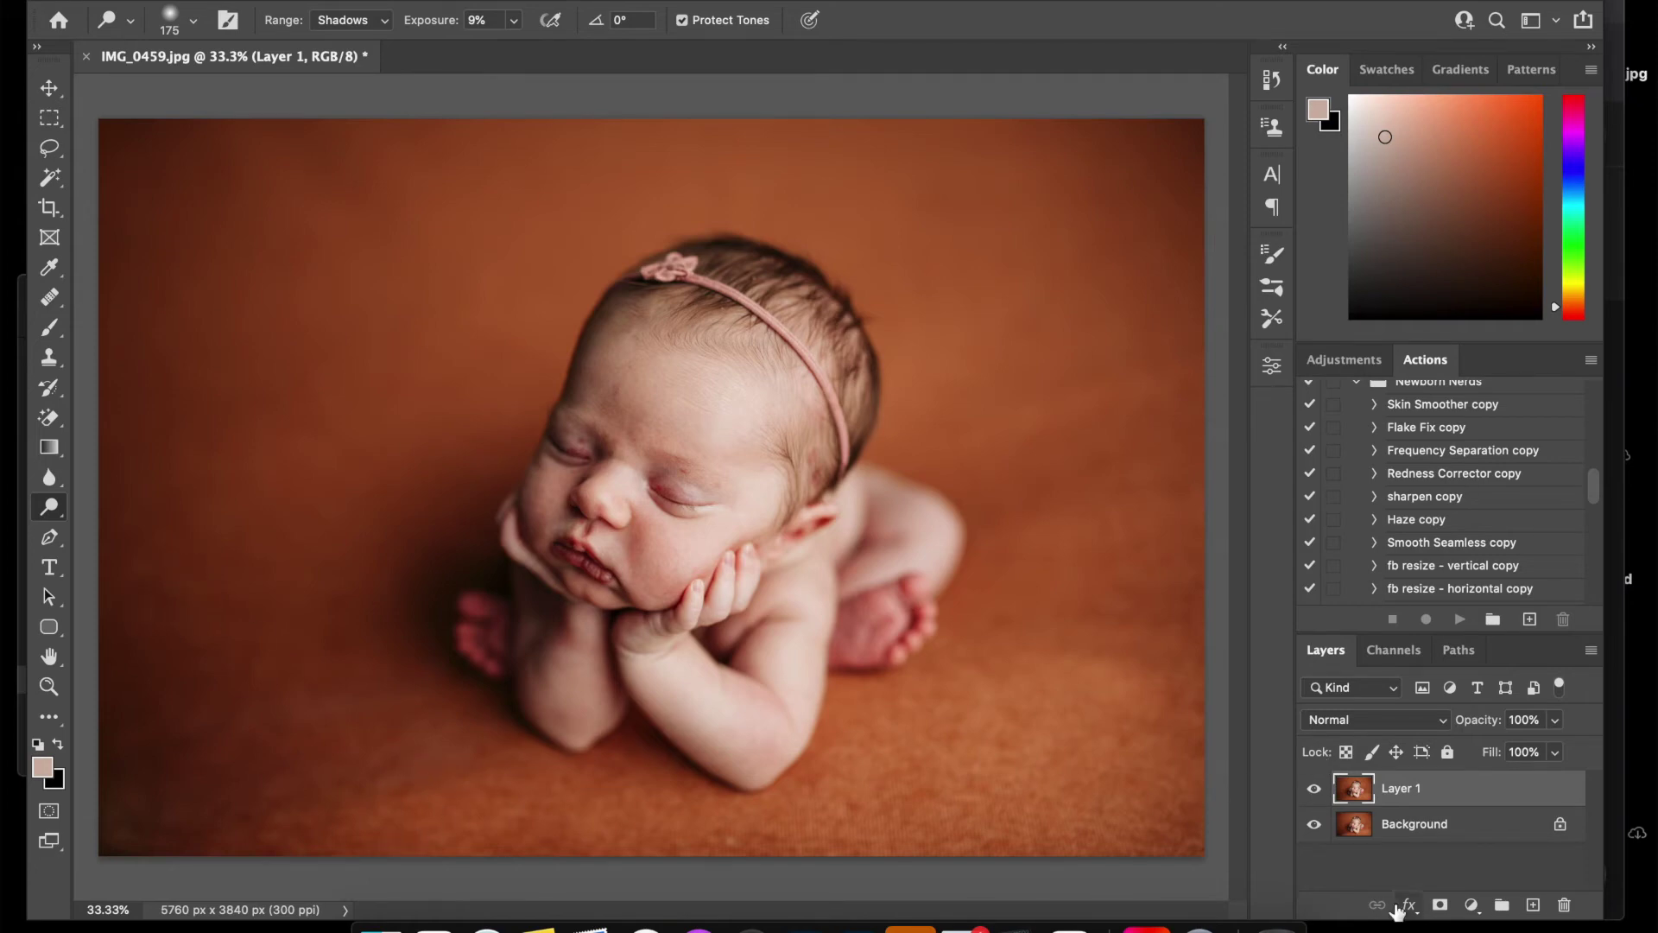
Compare the photo with the dodged Layer 1 hidden and shown, and look over the available blend modes
{"action": "left_click", "coordinate": [1314, 788]}
{"action": "left_click", "coordinate": [1313, 788]}
{"action": "left_click", "coordinate": [1346, 720]}
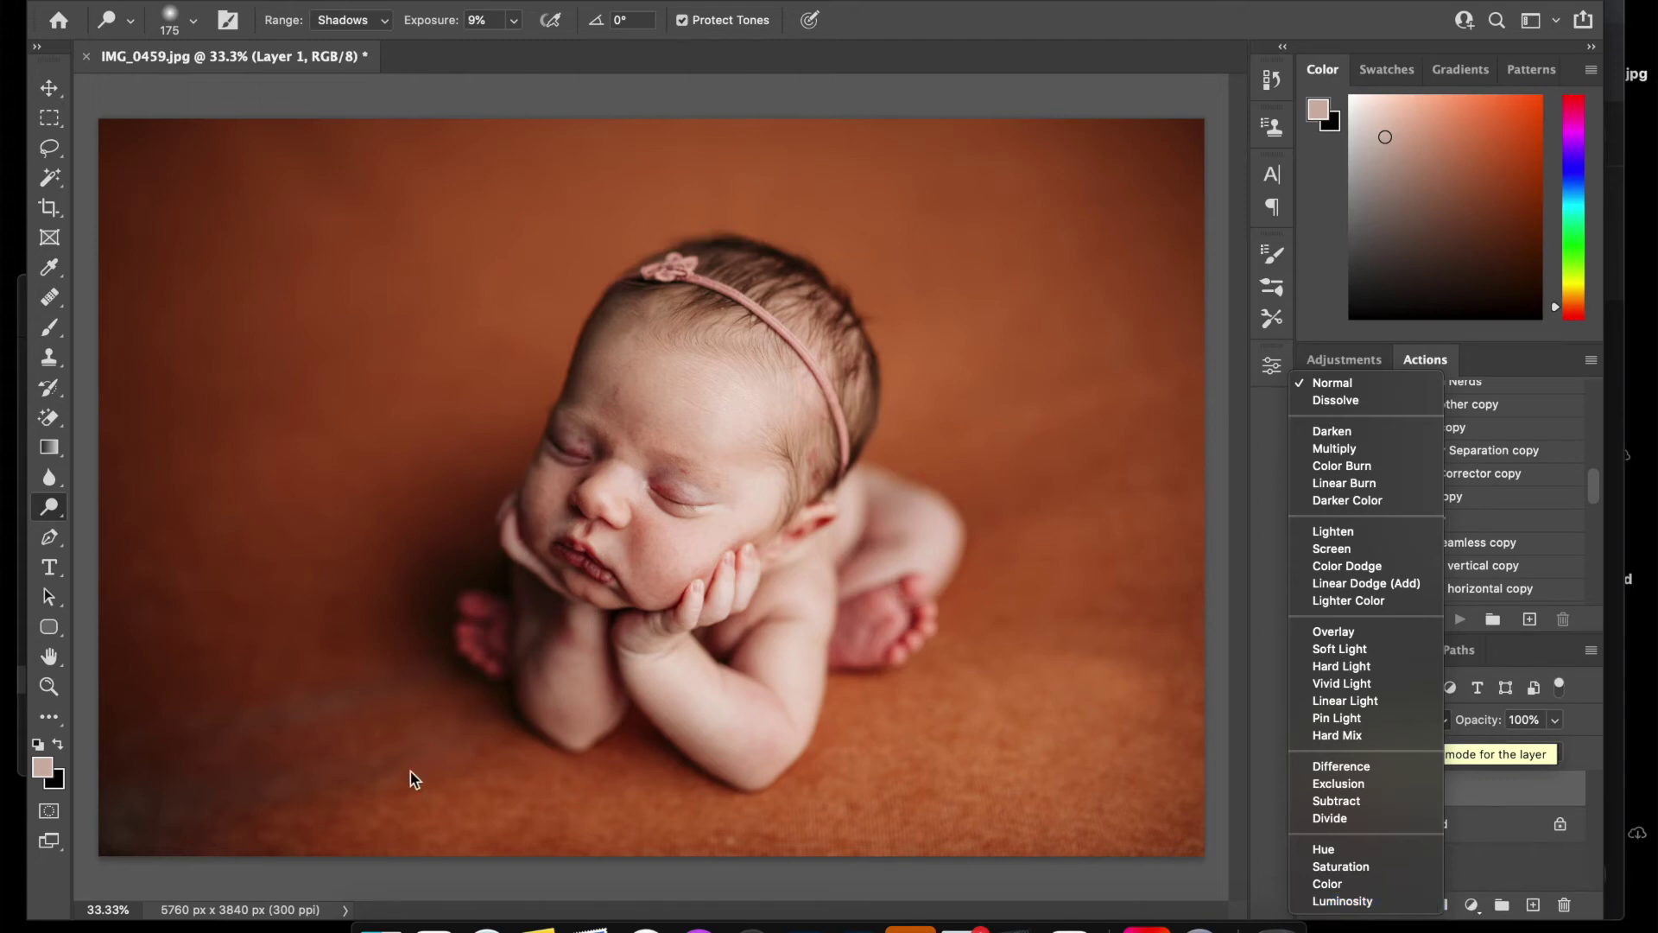
{"action": "left_click", "coordinate": [1421, 388]}
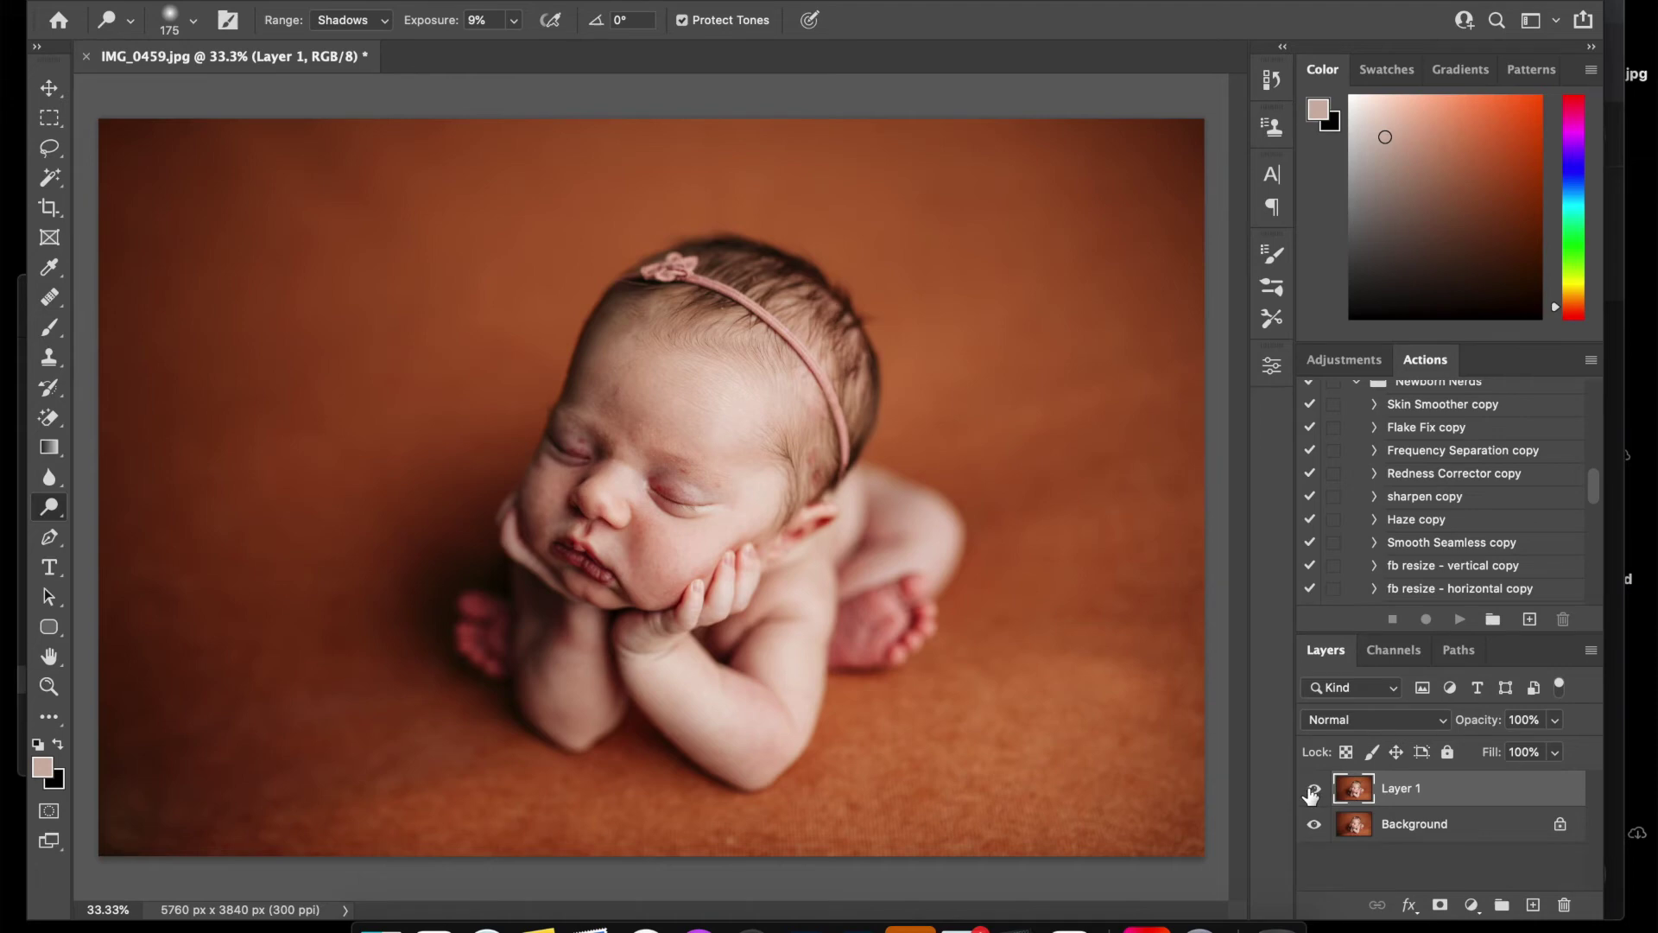
Add a new empty layer above the dodged layer and set its blend mode to Color
{"action": "left_click", "coordinate": [1532, 906]}
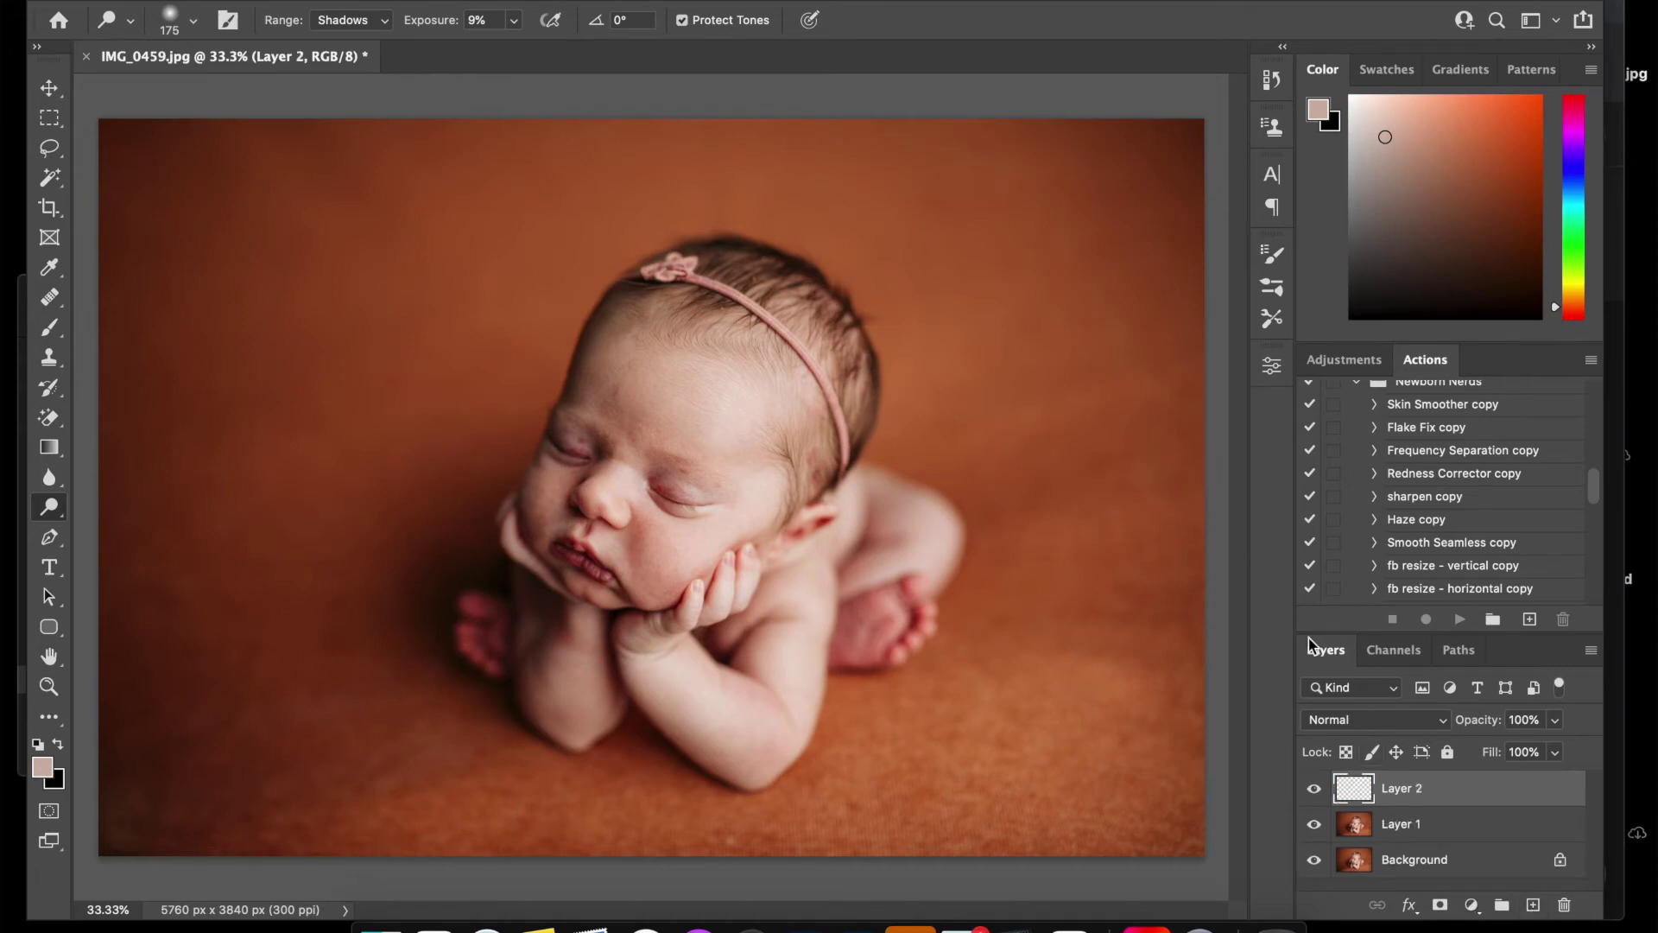
{"action": "left_click", "coordinate": [1327, 719]}
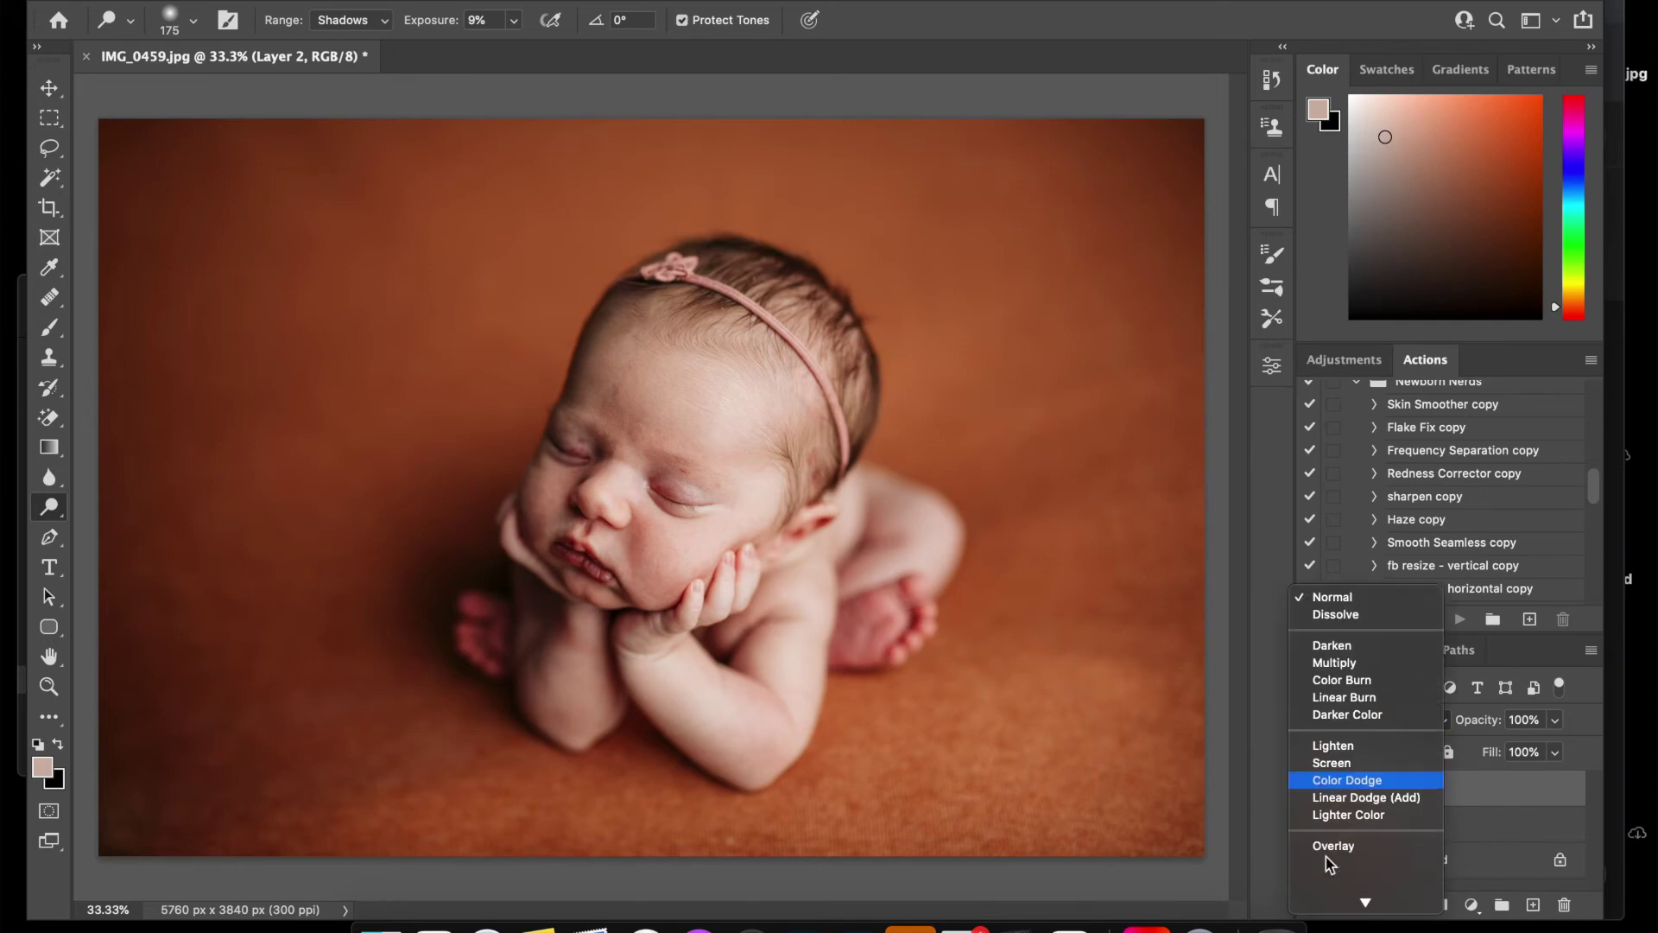
{"action": "left_click", "coordinate": [1327, 883]}
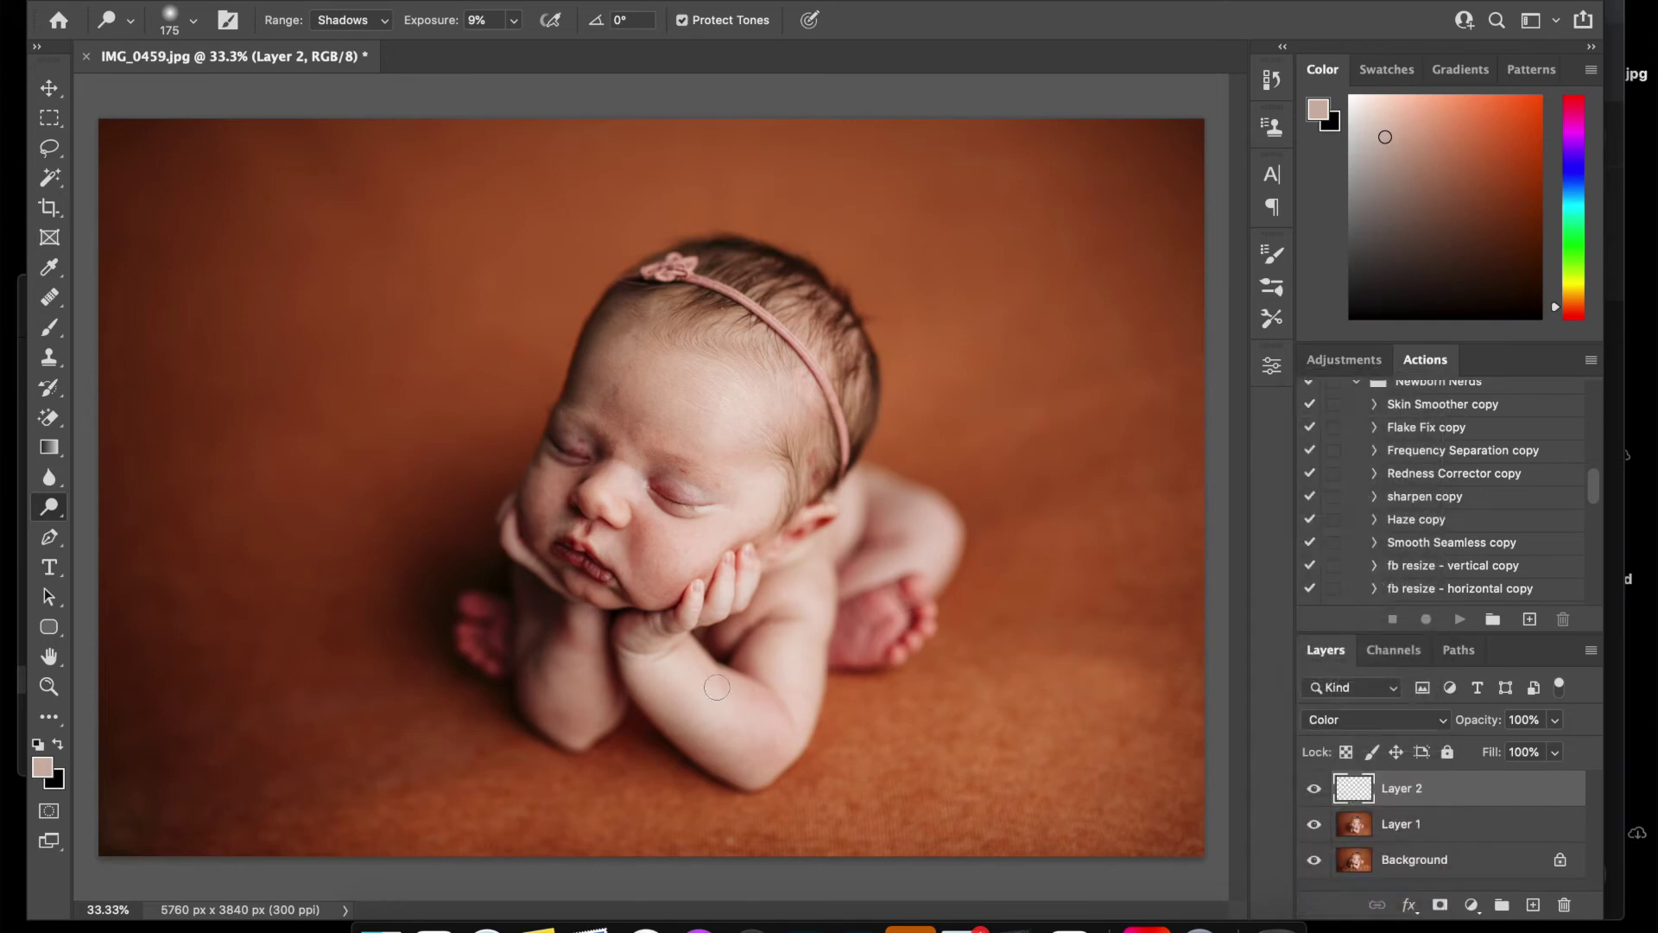
Paint sampled backdrop orange over the greyish patch in the photo's lower-left area with a 1000 px brush, lowering its opacity to 19%
{"action": "key", "text": "b"}
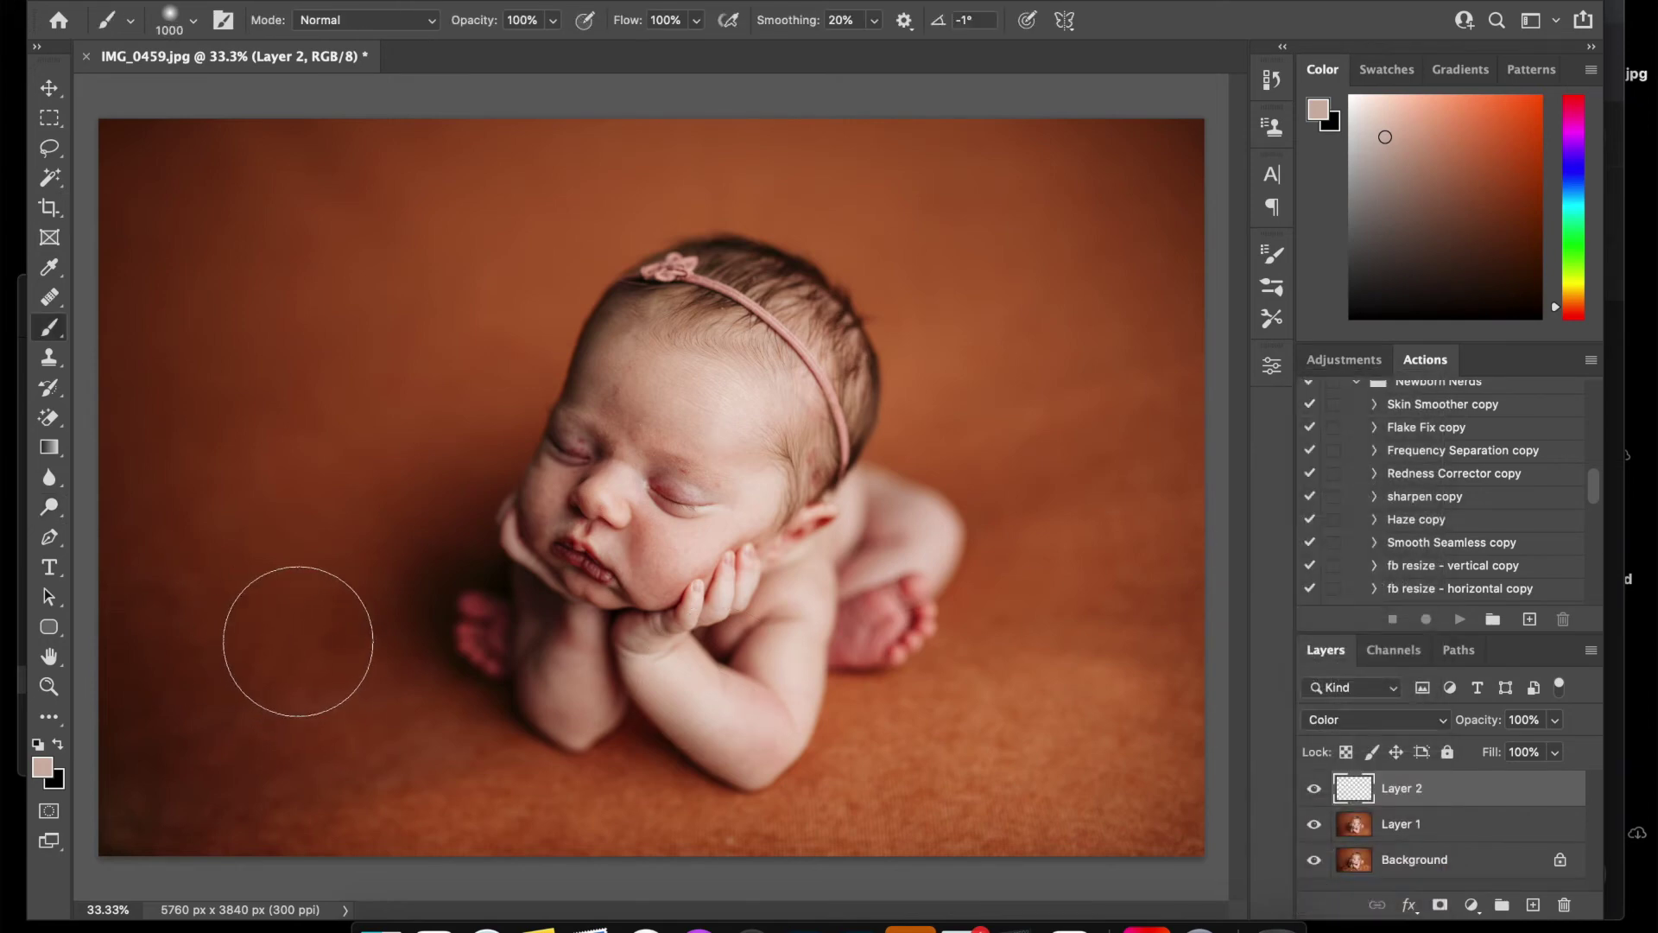
{"action": "left_click", "coordinate": [308, 621], "text": "alt"}
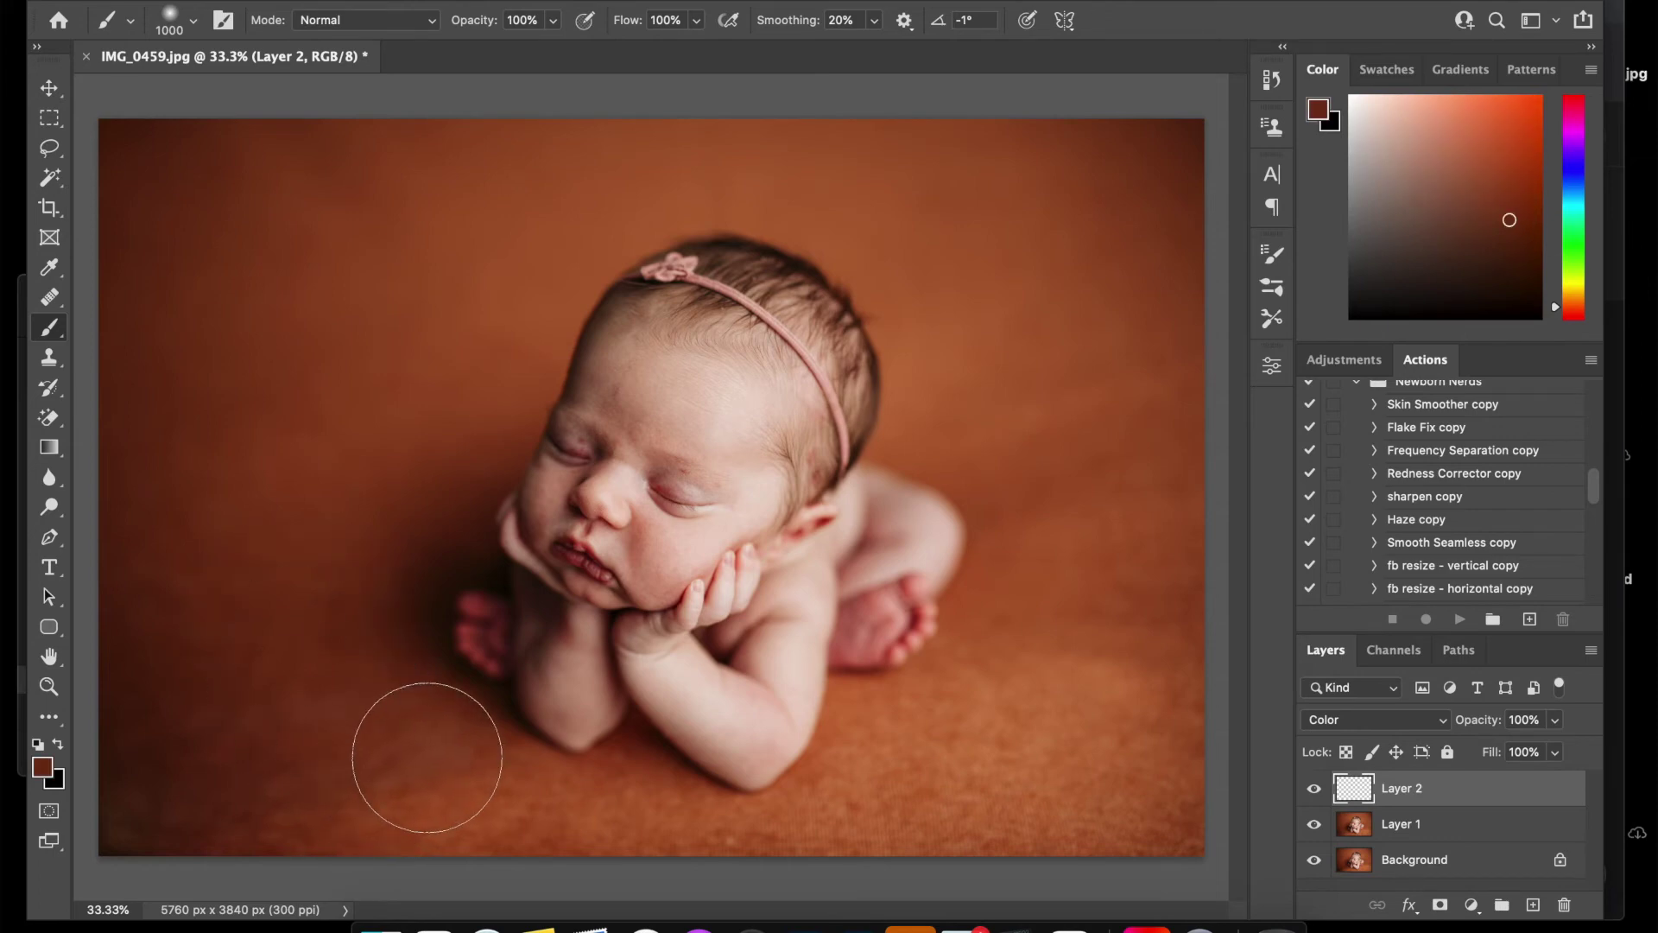
{"action": "left_click", "coordinate": [522, 769], "text": "alt"}
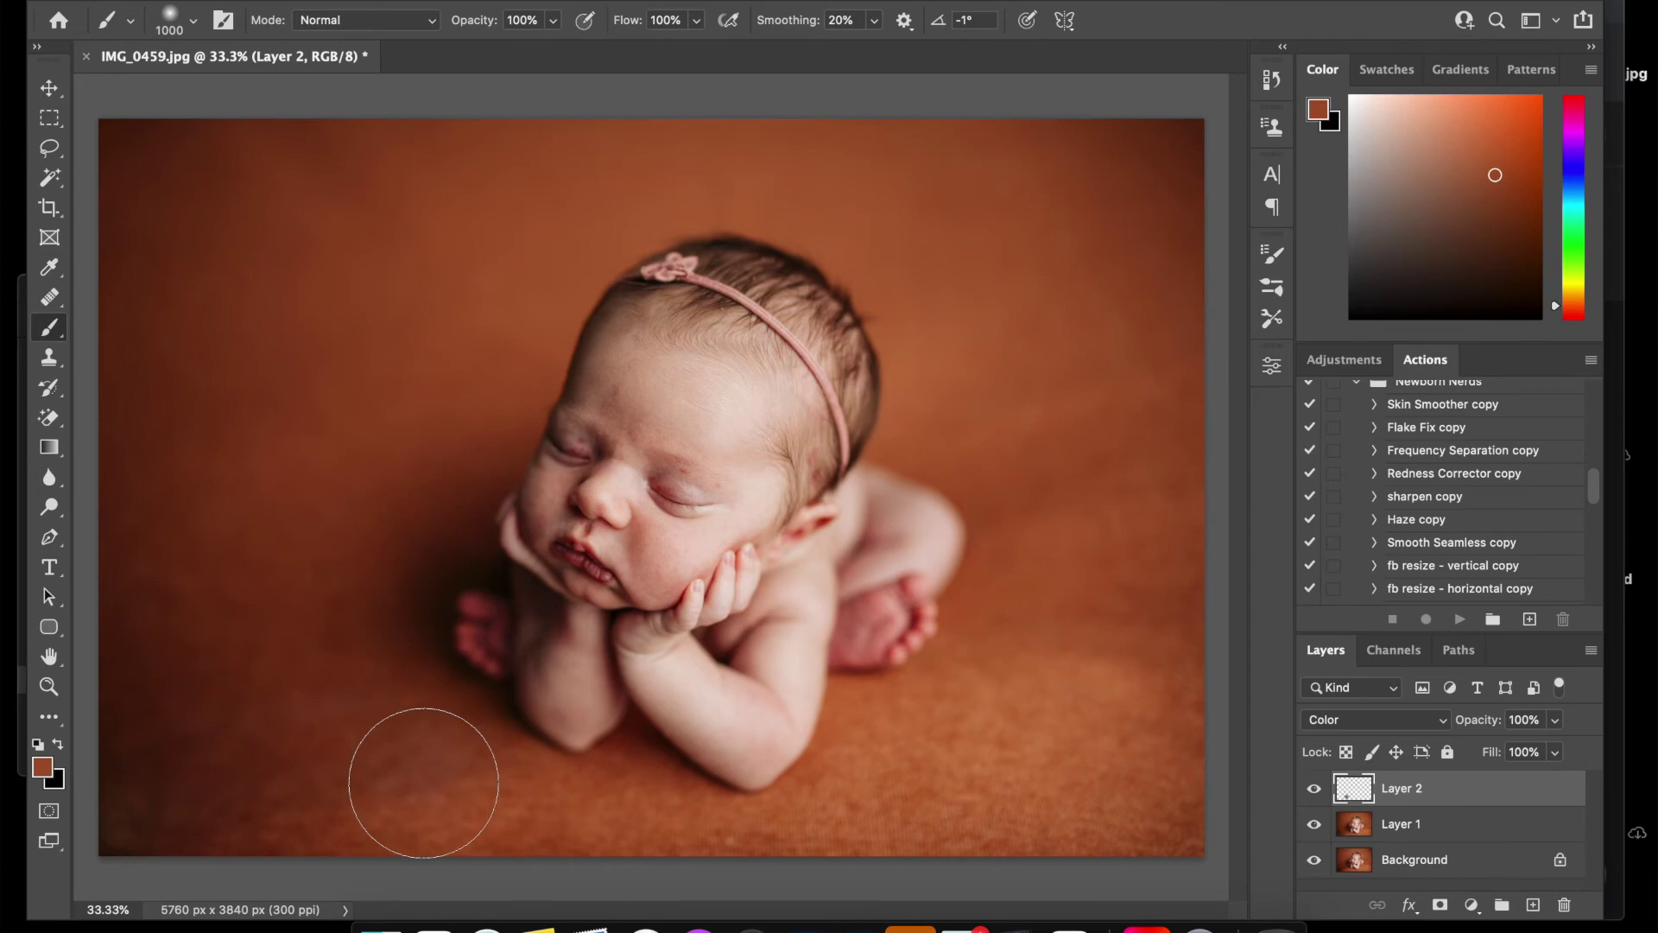
{"action": "left_click", "coordinate": [551, 21]}
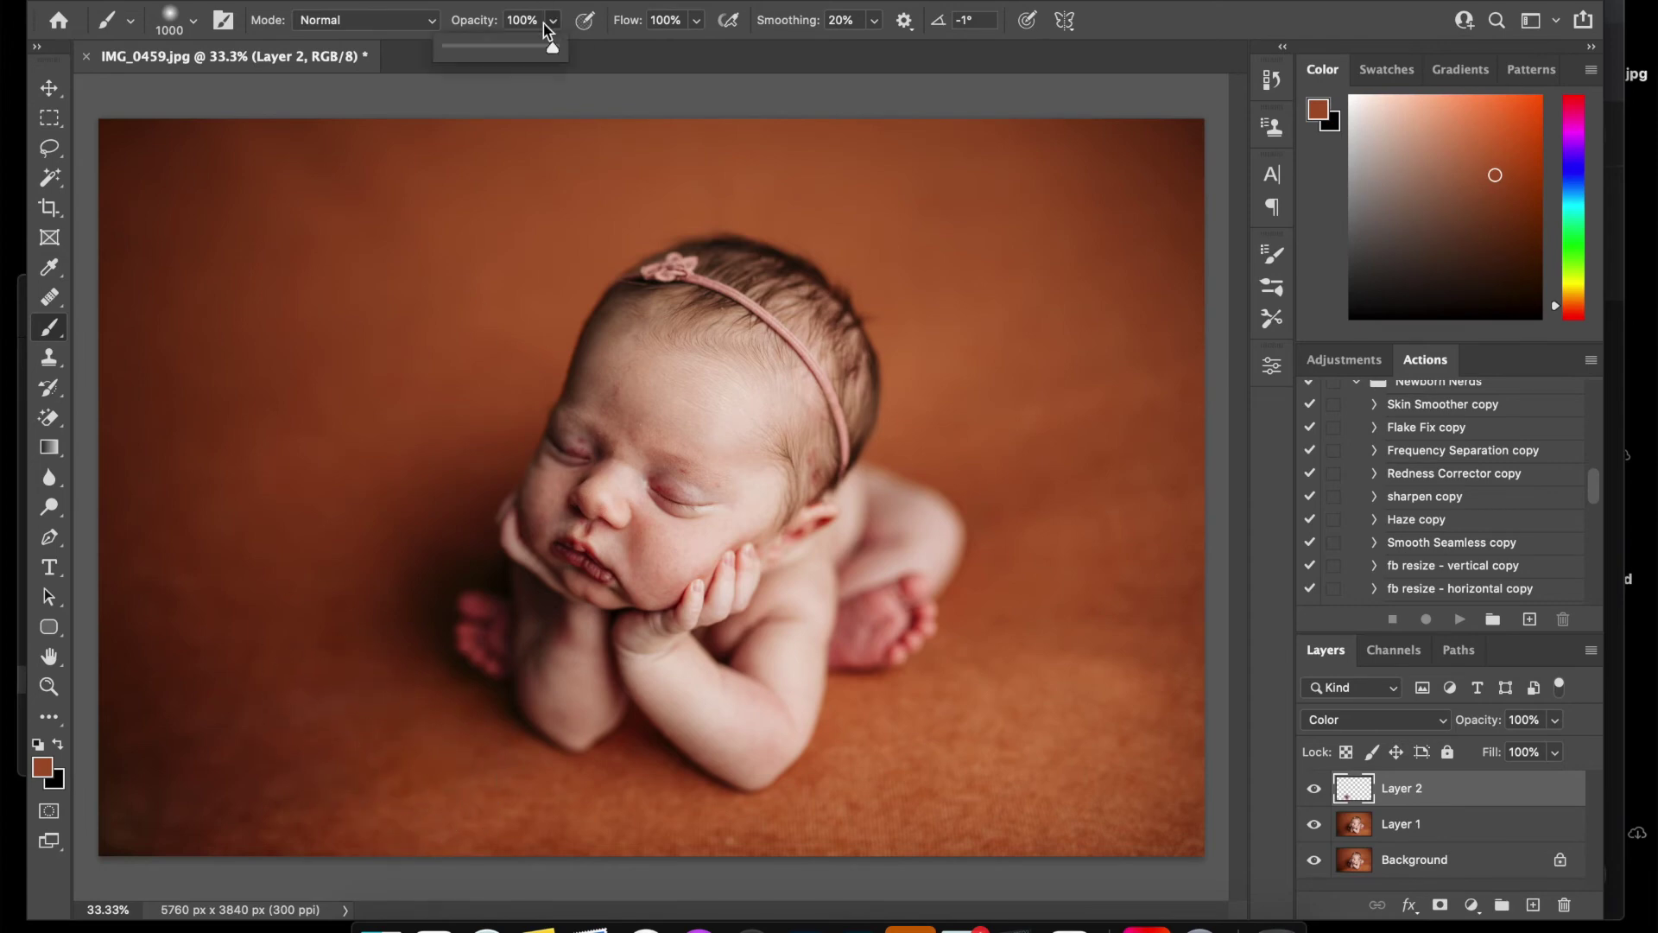
{"action": "left_click_drag", "start_coordinate": [558, 47], "coordinate": [467, 47]}
{"action": "left_click", "coordinate": [316, 734]}
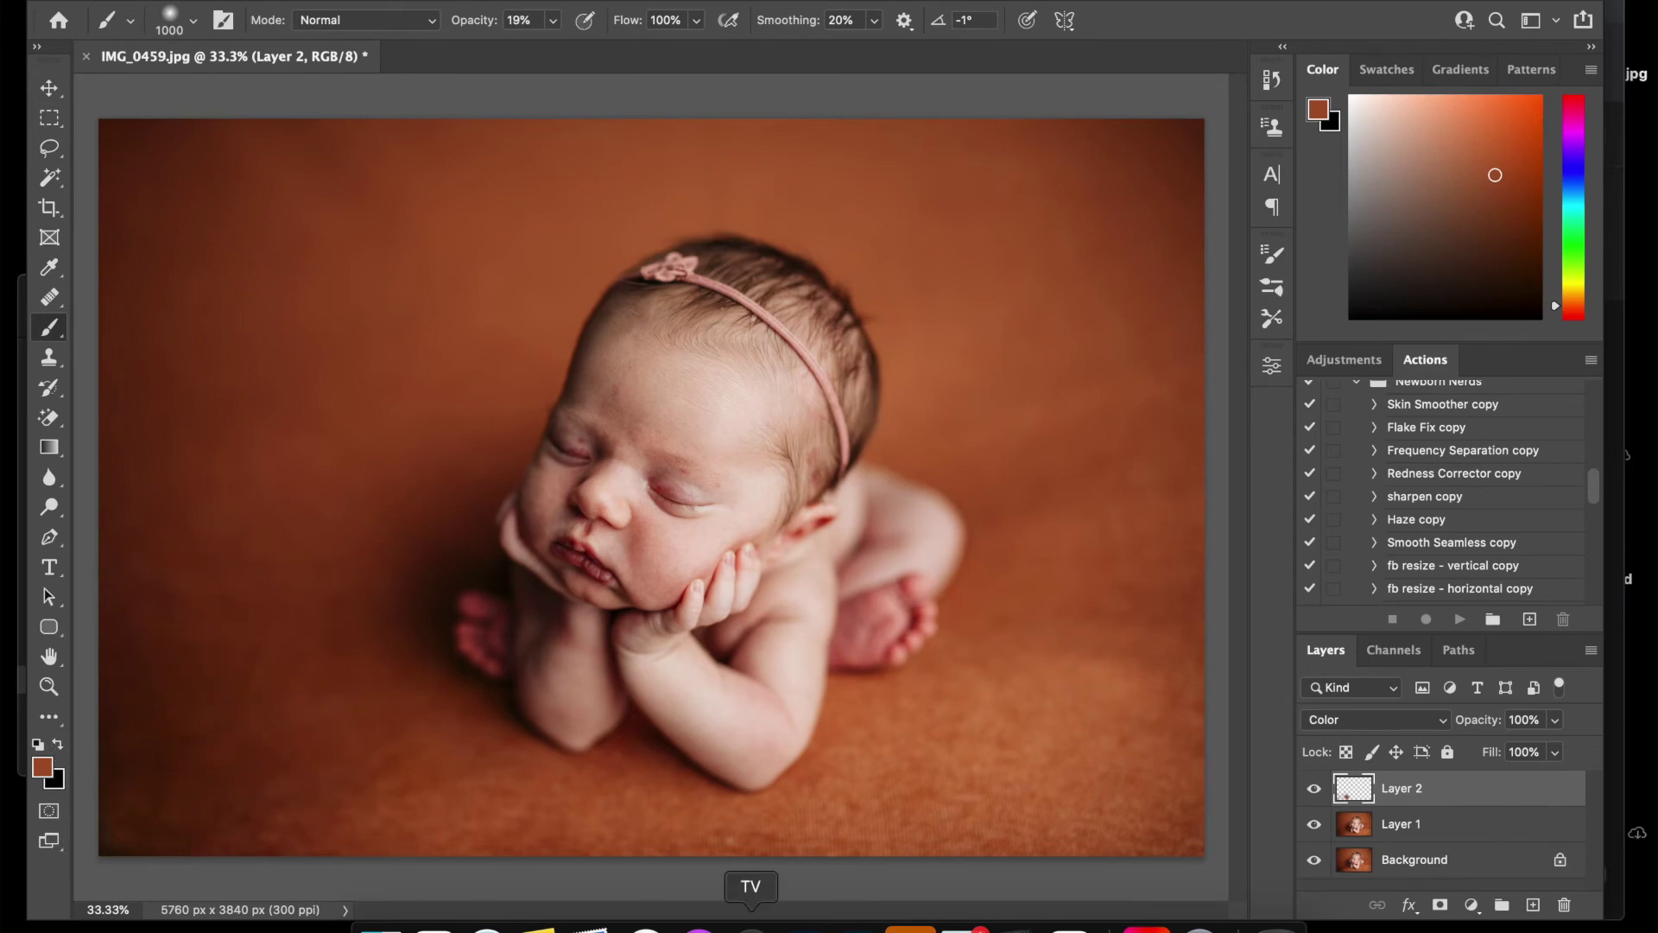
{"action": "left_click", "coordinate": [1310, 789]}
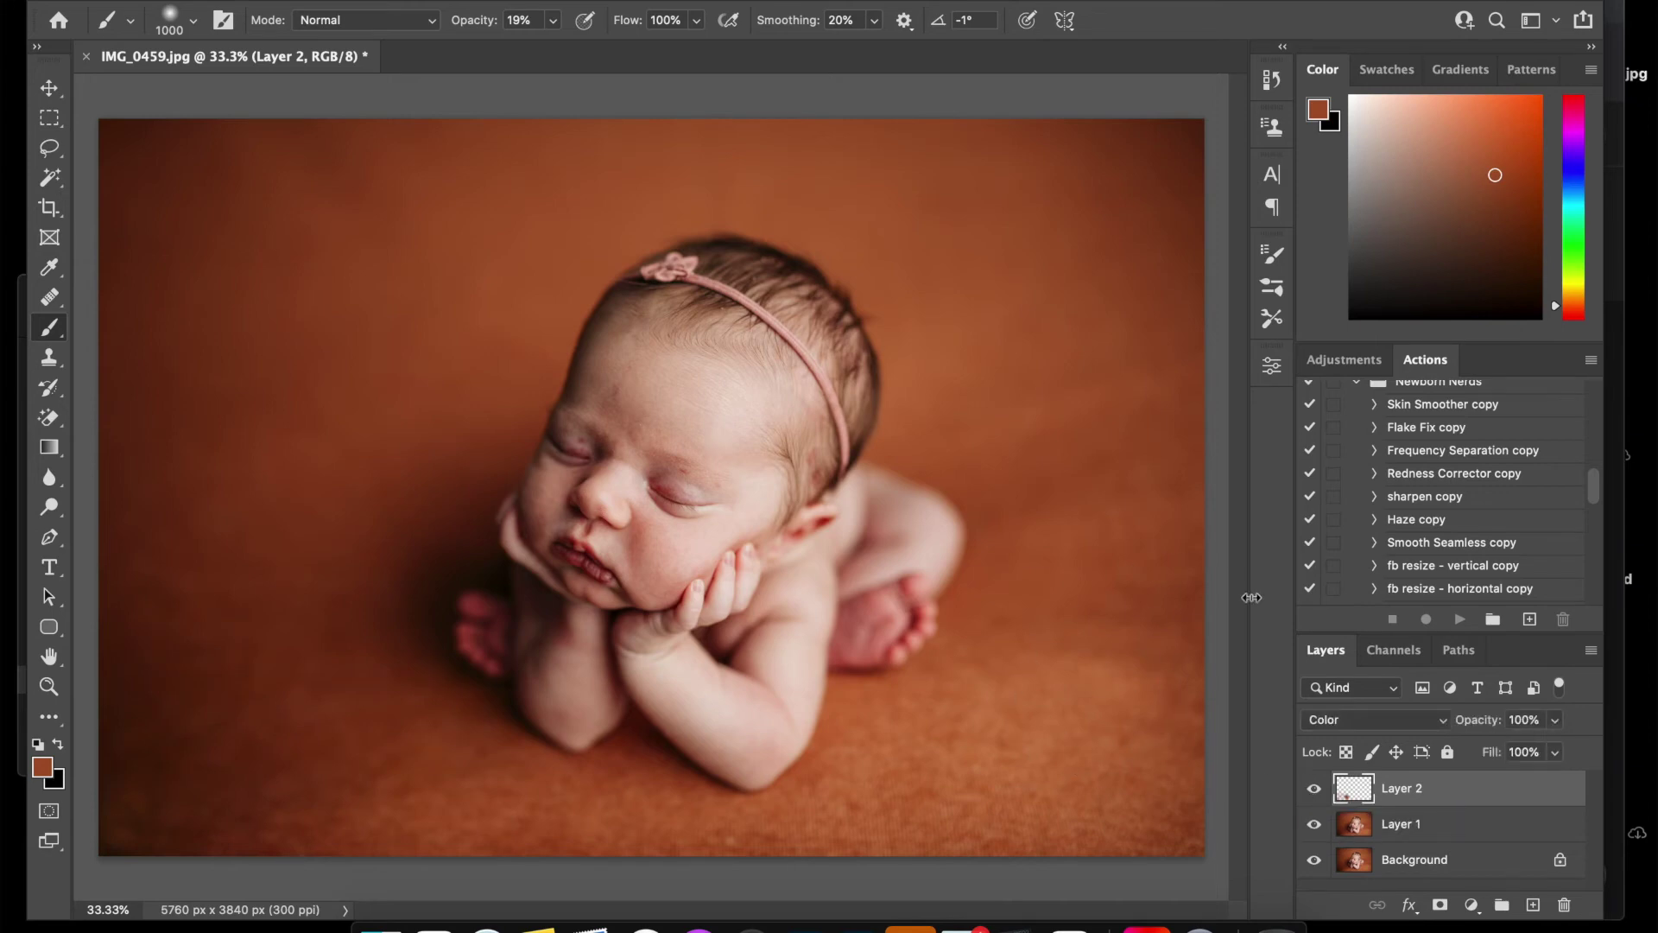
Merge the visible layers, duplicate the result and set the Dodge tool's range to Midtones
{"action": "key", "text": "super+shift+e"}
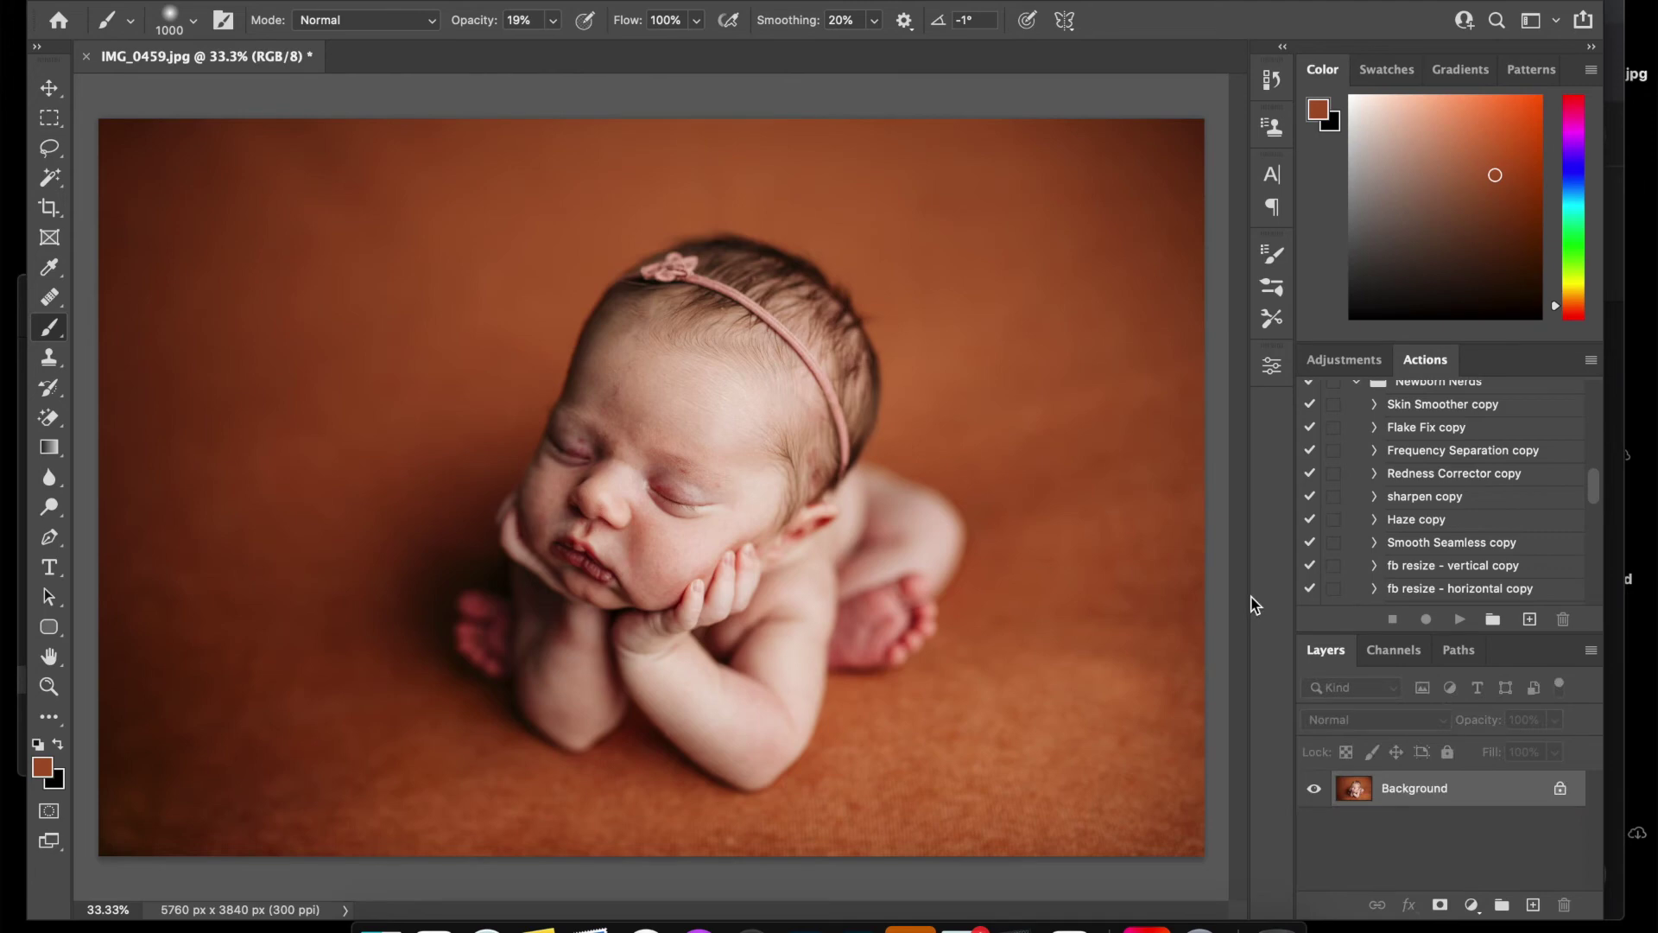
{"action": "key", "text": "super+j"}
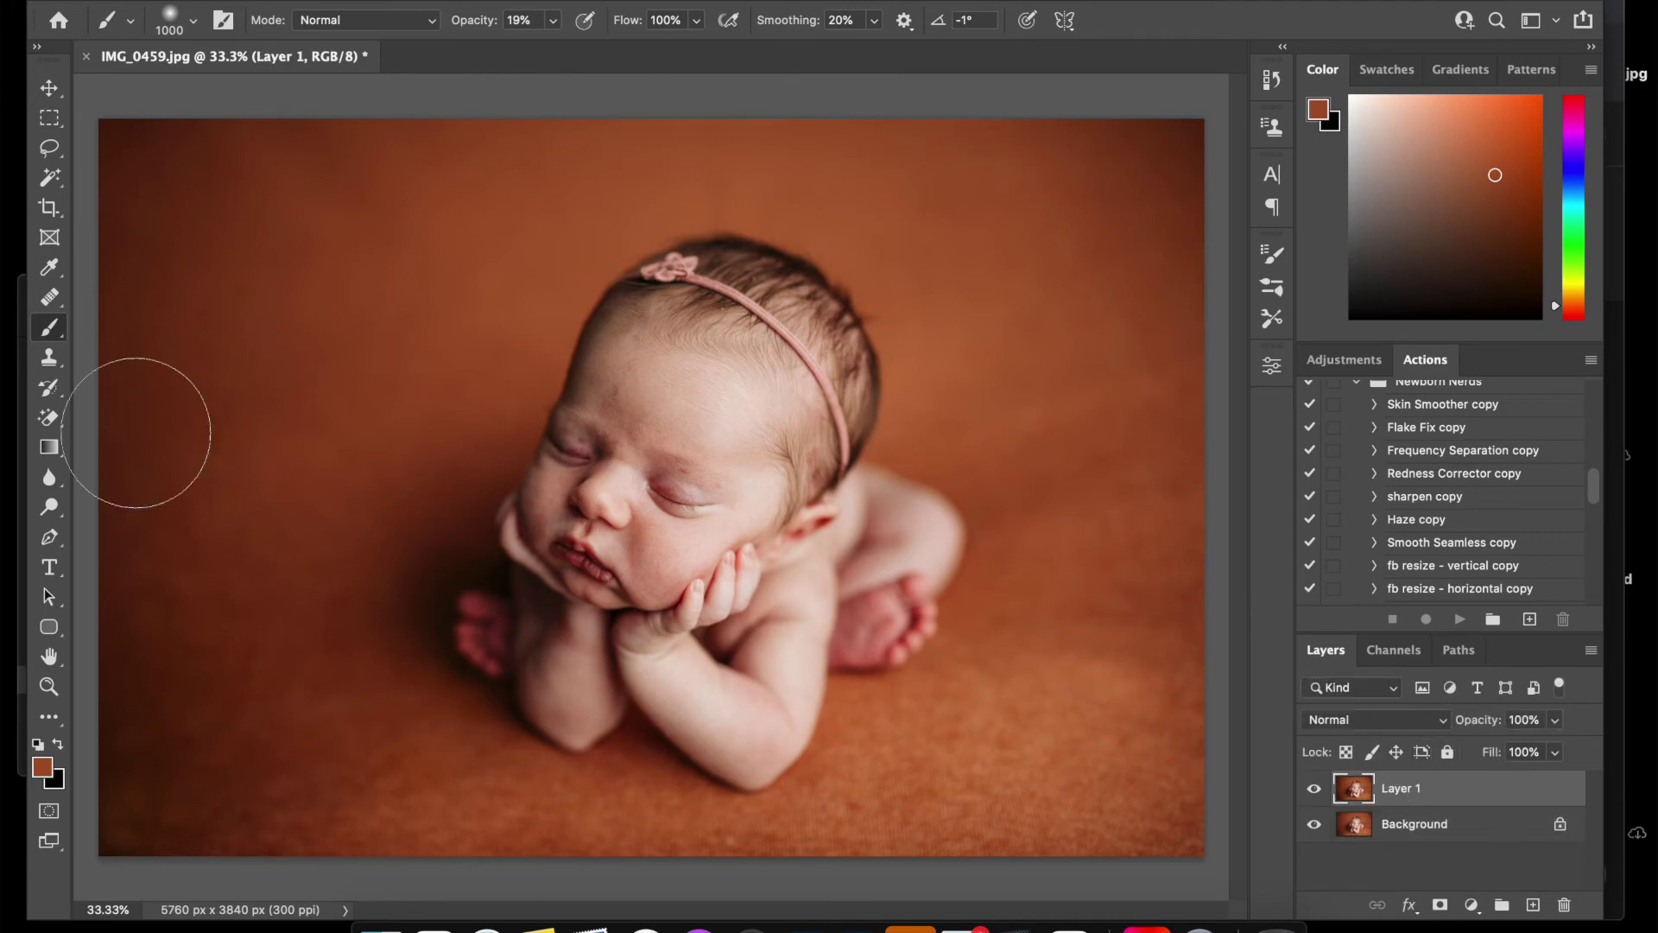
{"action": "key", "text": "o"}
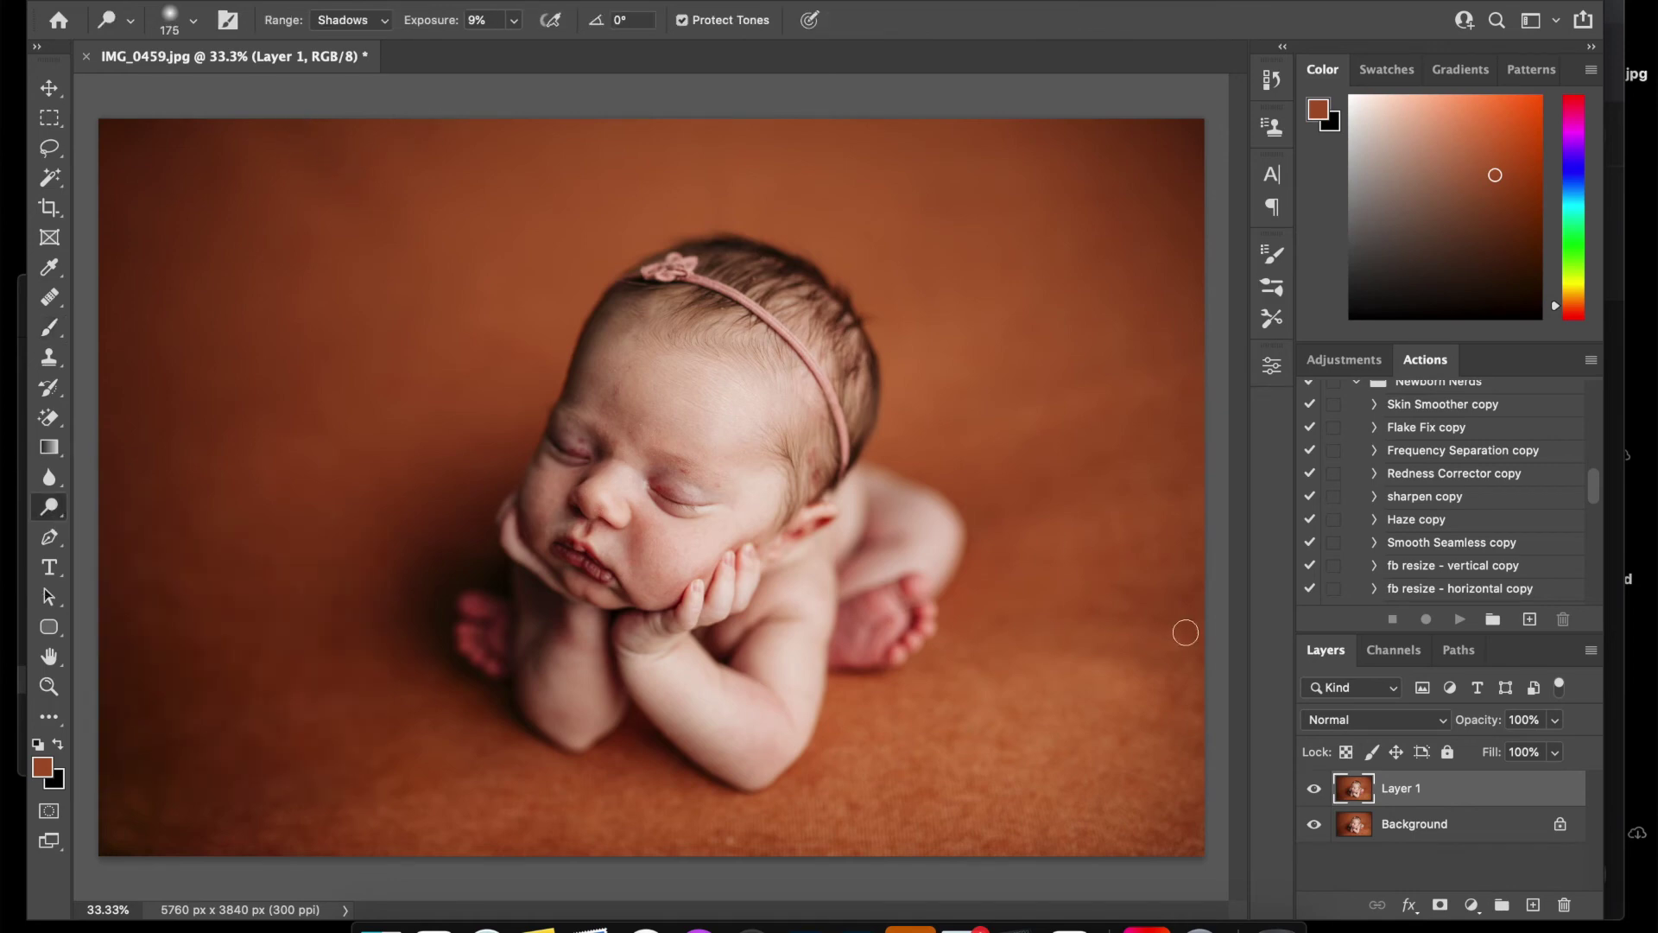
{"action": "left_click", "coordinate": [346, 20]}
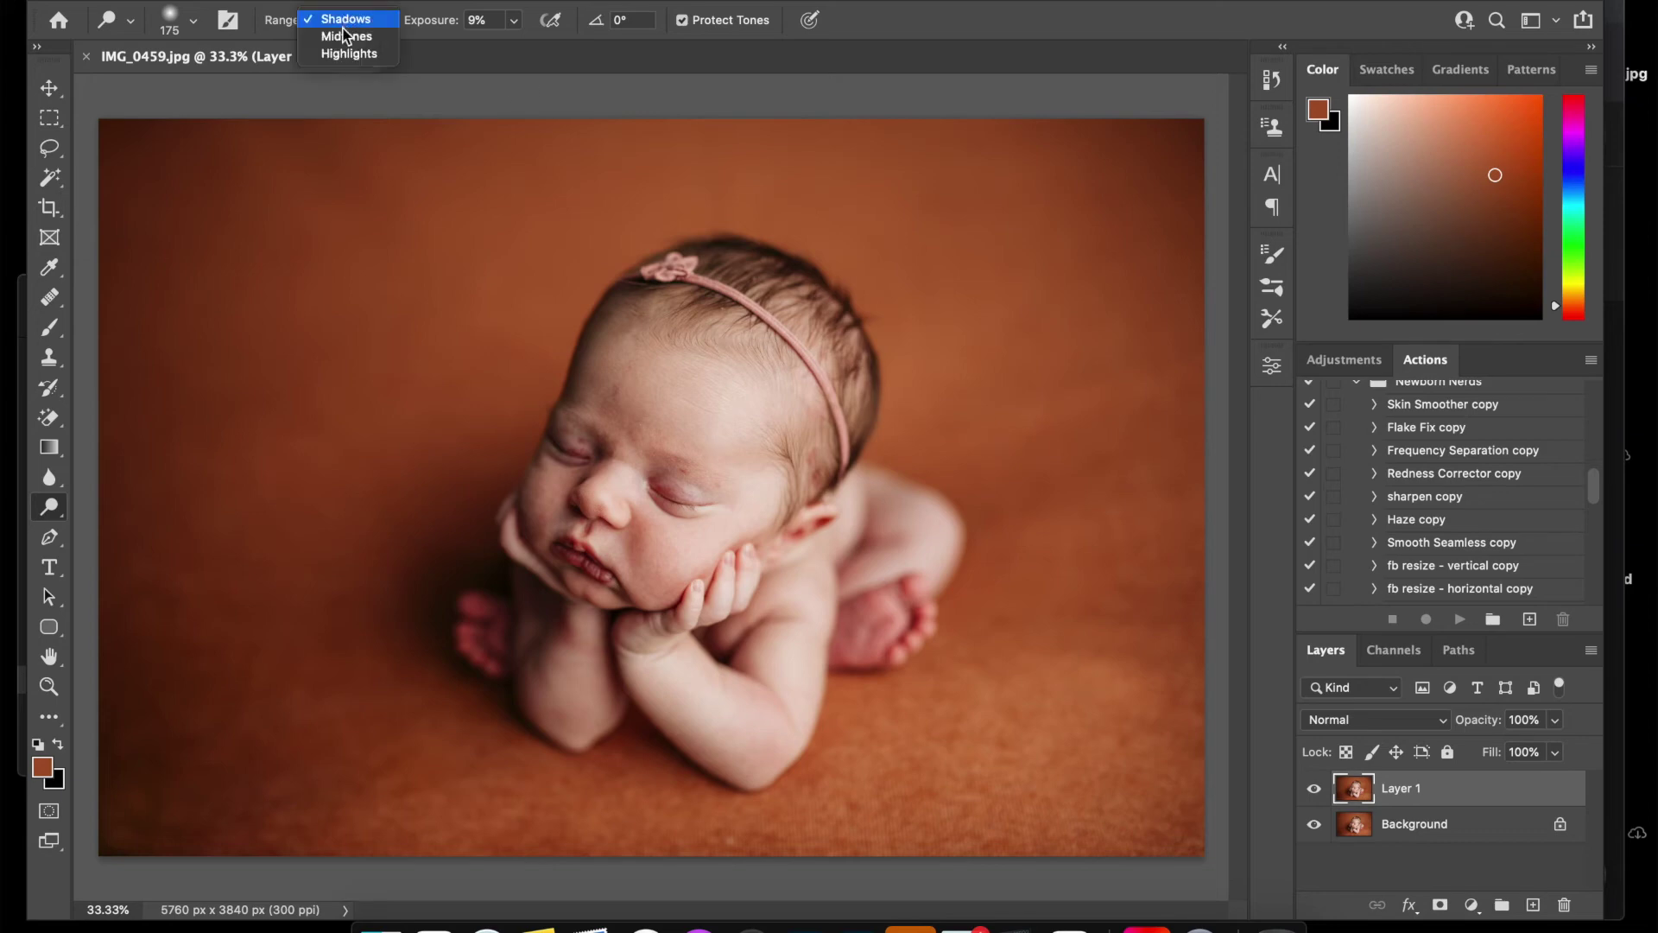
{"action": "left_click", "coordinate": [343, 37]}
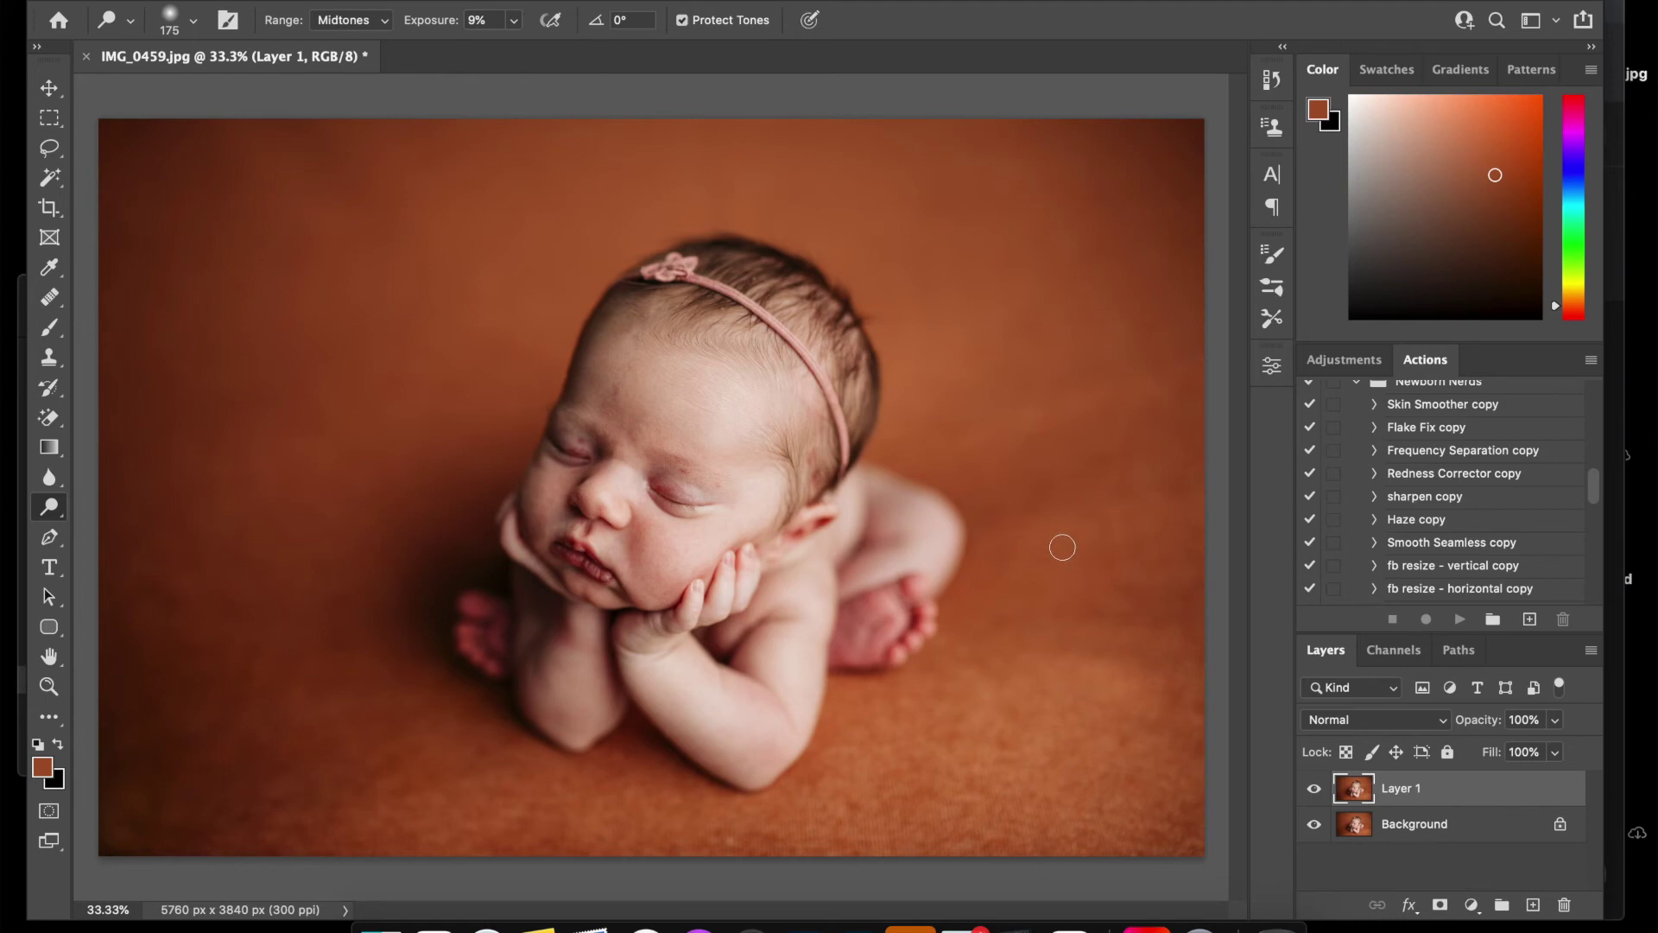
Dodge the darker backdrop areas around the baby at 9% exposure, adjusting the brush size up to 500 px
{"action": "key", "text": "bracketright"}
{"action": "key", "text": "bracketright"}
{"action": "key", "text": "bracketright"}
{"action": "key", "text": "bracketleft"}
{"action": "key", "text": "bracketleft"}
{"action": "key", "text": "bracketleft"}
{"action": "key", "text": "bracketright"}
{"action": "key", "text": "bracketright"}
{"action": "mouse_move", "coordinate": [278, 234]}
{"action": "left_mouse_down"}
{"action": "mouse_move", "coordinate": [193, 133]}
{"action": "mouse_move", "coordinate": [210, 121]}
{"action": "mouse_move", "coordinate": [132, 162]}
{"action": "mouse_move", "coordinate": [363, 148]}
{"action": "mouse_move", "coordinate": [363, 277]}
{"action": "mouse_move", "coordinate": [286, 219]}
{"action": "mouse_move", "coordinate": [298, 144]}
{"action": "mouse_move", "coordinate": [345, 196]}
{"action": "left_mouse_up"}
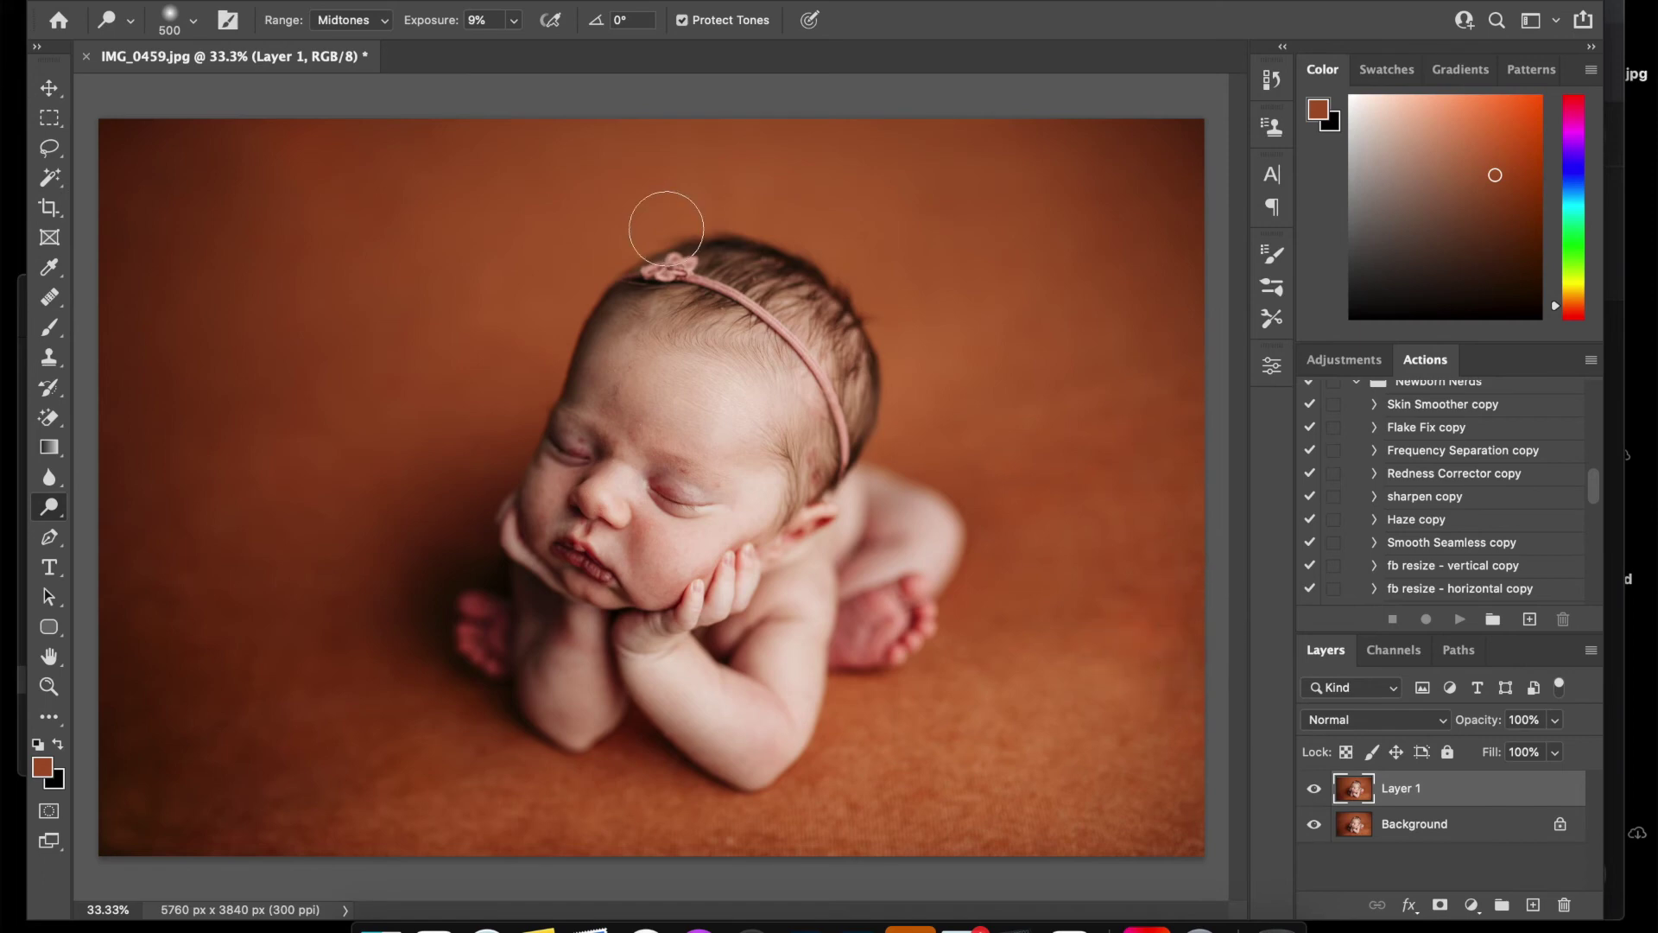
Burn the overly bright backdrop areas in the Midtones range at 19% exposure, varying the brush between 400 and 200 px
{"action": "left_click", "coordinate": [380, 22]}
{"action": "left_click", "coordinate": [376, 22]}
{"action": "key", "text": "shift+o"}
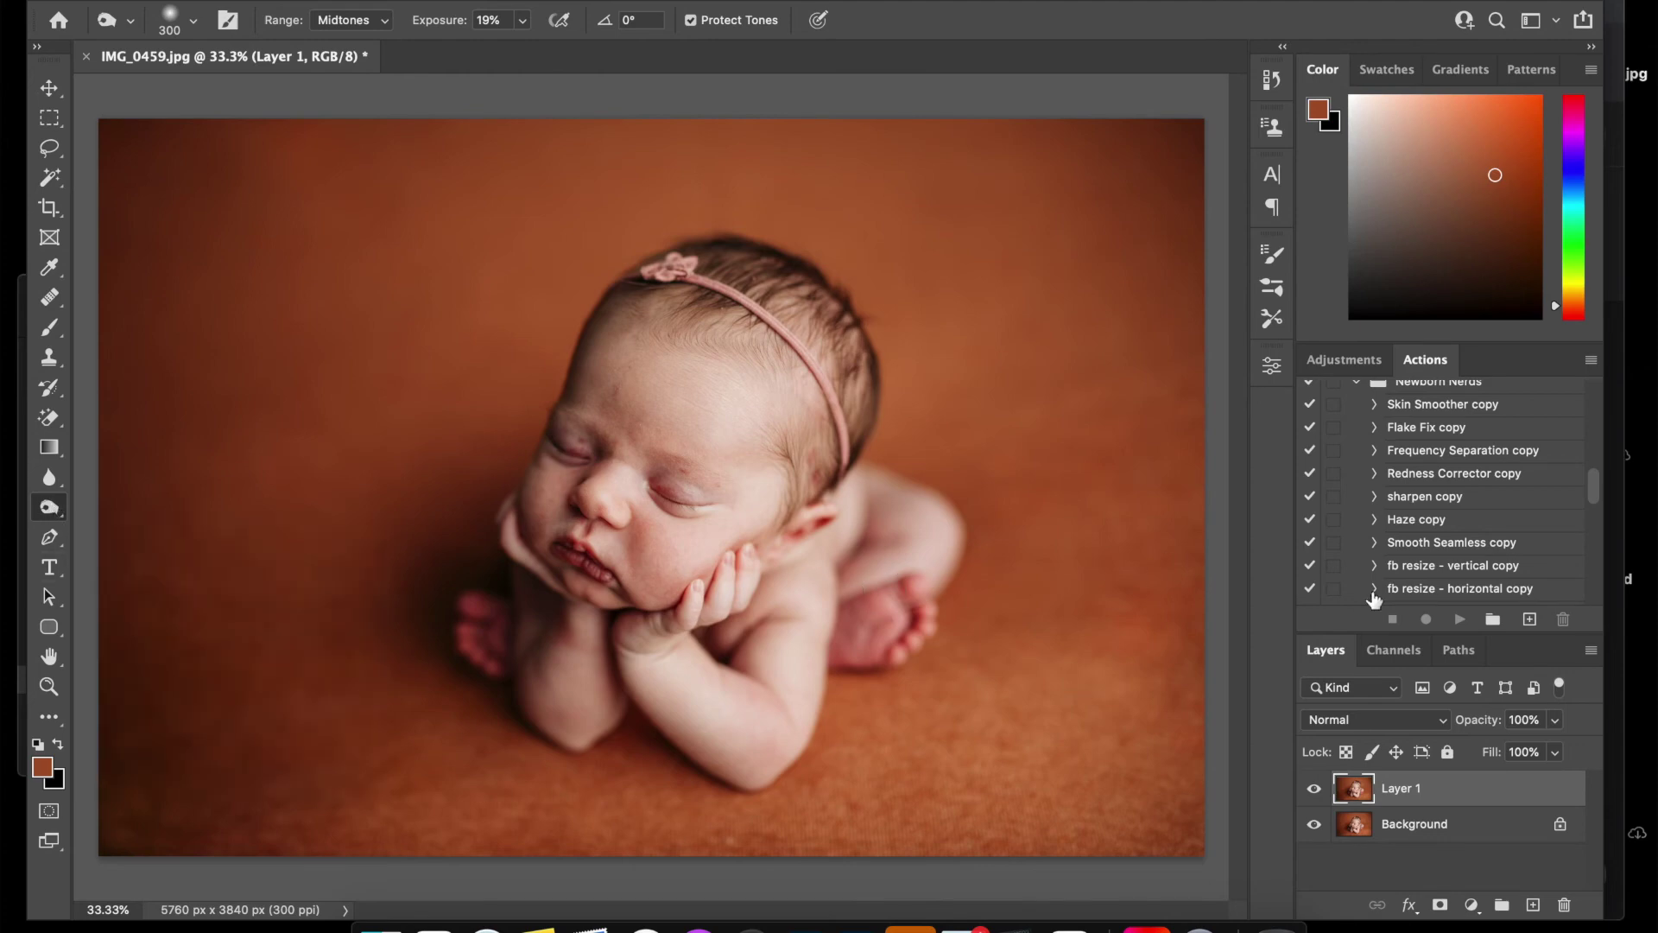
{"action": "key", "text": "bracketright"}
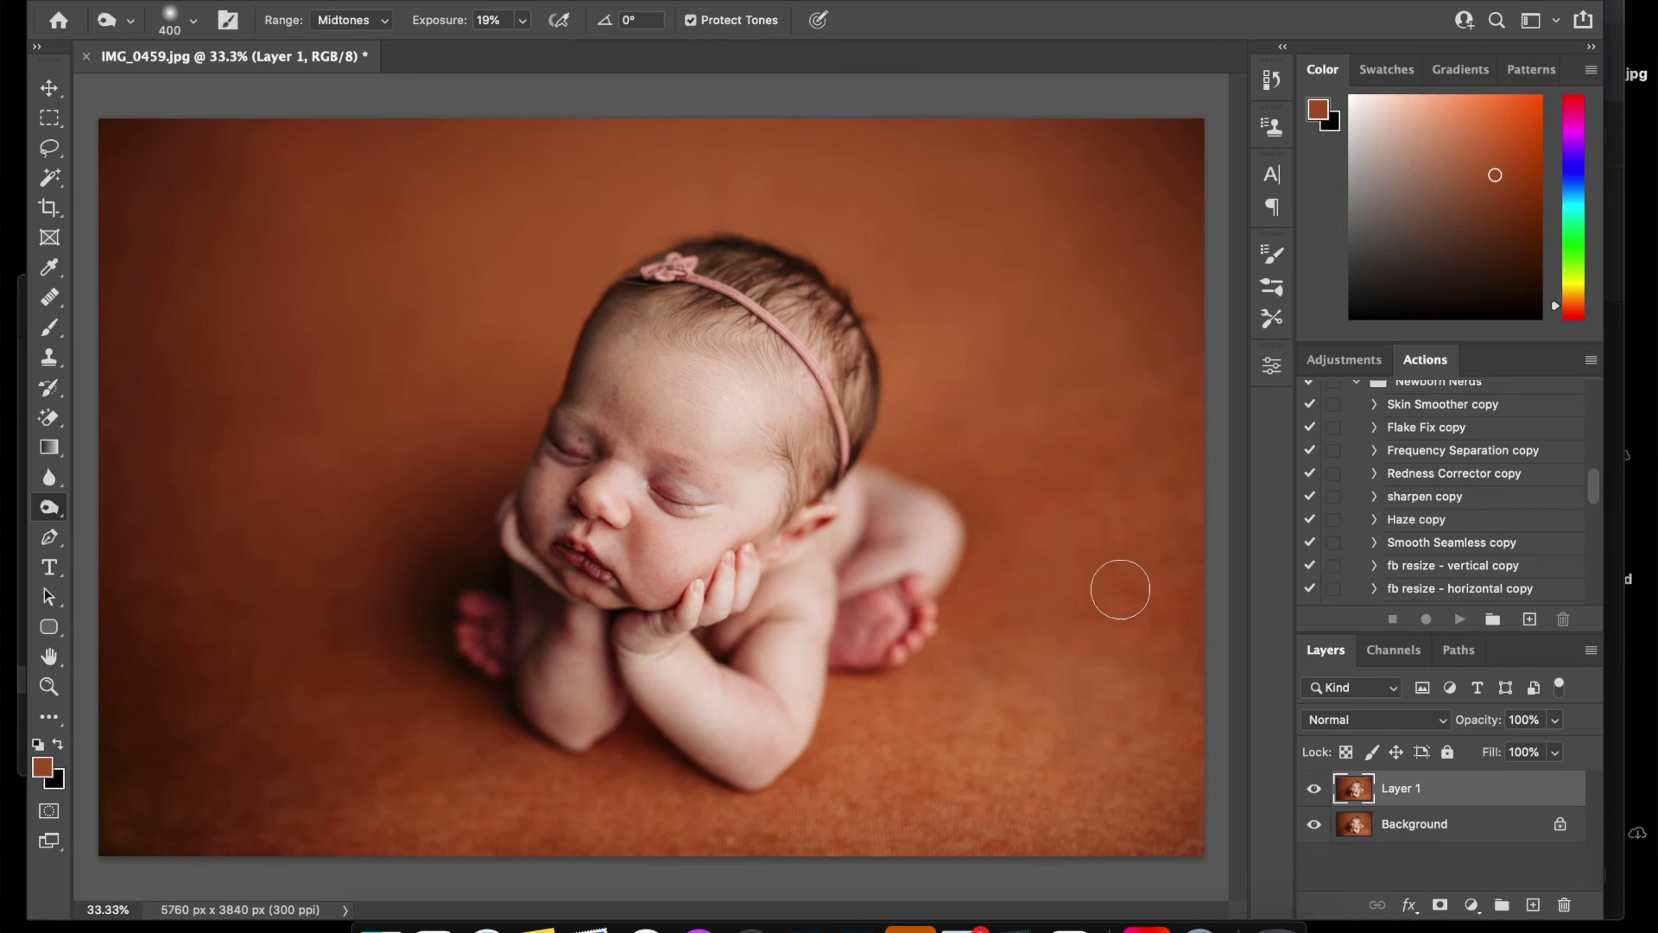
{"action": "key", "text": "bracketleft"}
{"action": "key", "text": "bracketleft"}
{"action": "key", "text": "bracketleft"}
Compare the photo with the dodged and burned Layer 1 hidden and shown, and set its blend mode to Luminosity
{"action": "left_click", "coordinate": [1314, 789]}
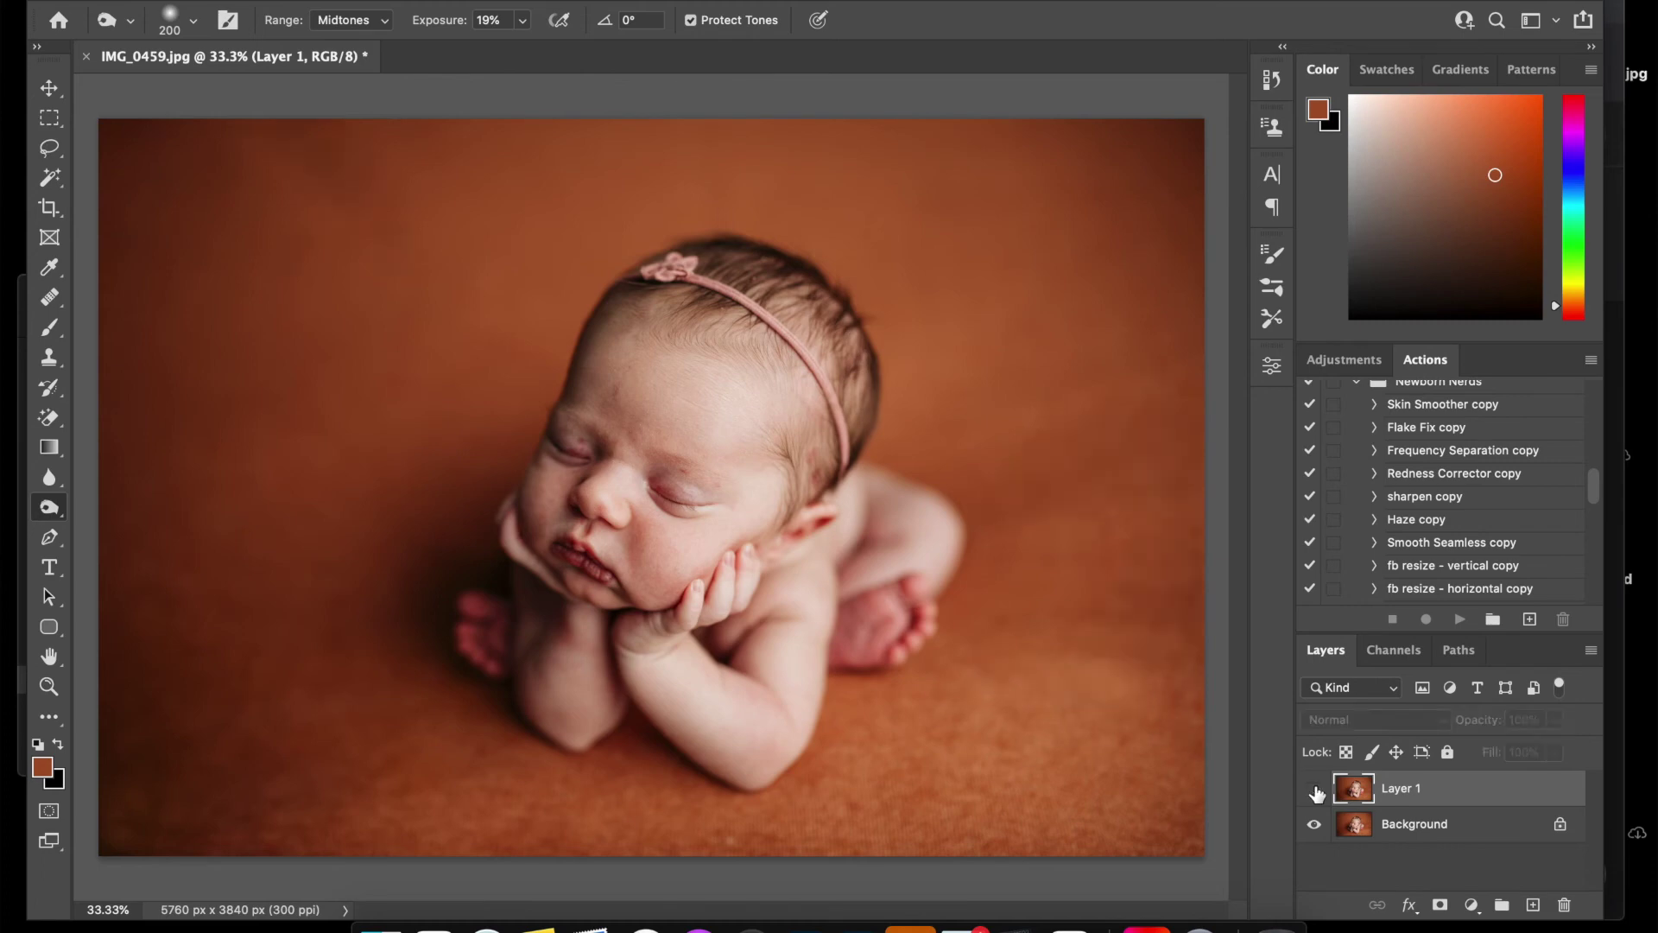
{"action": "left_click", "coordinate": [1314, 789]}
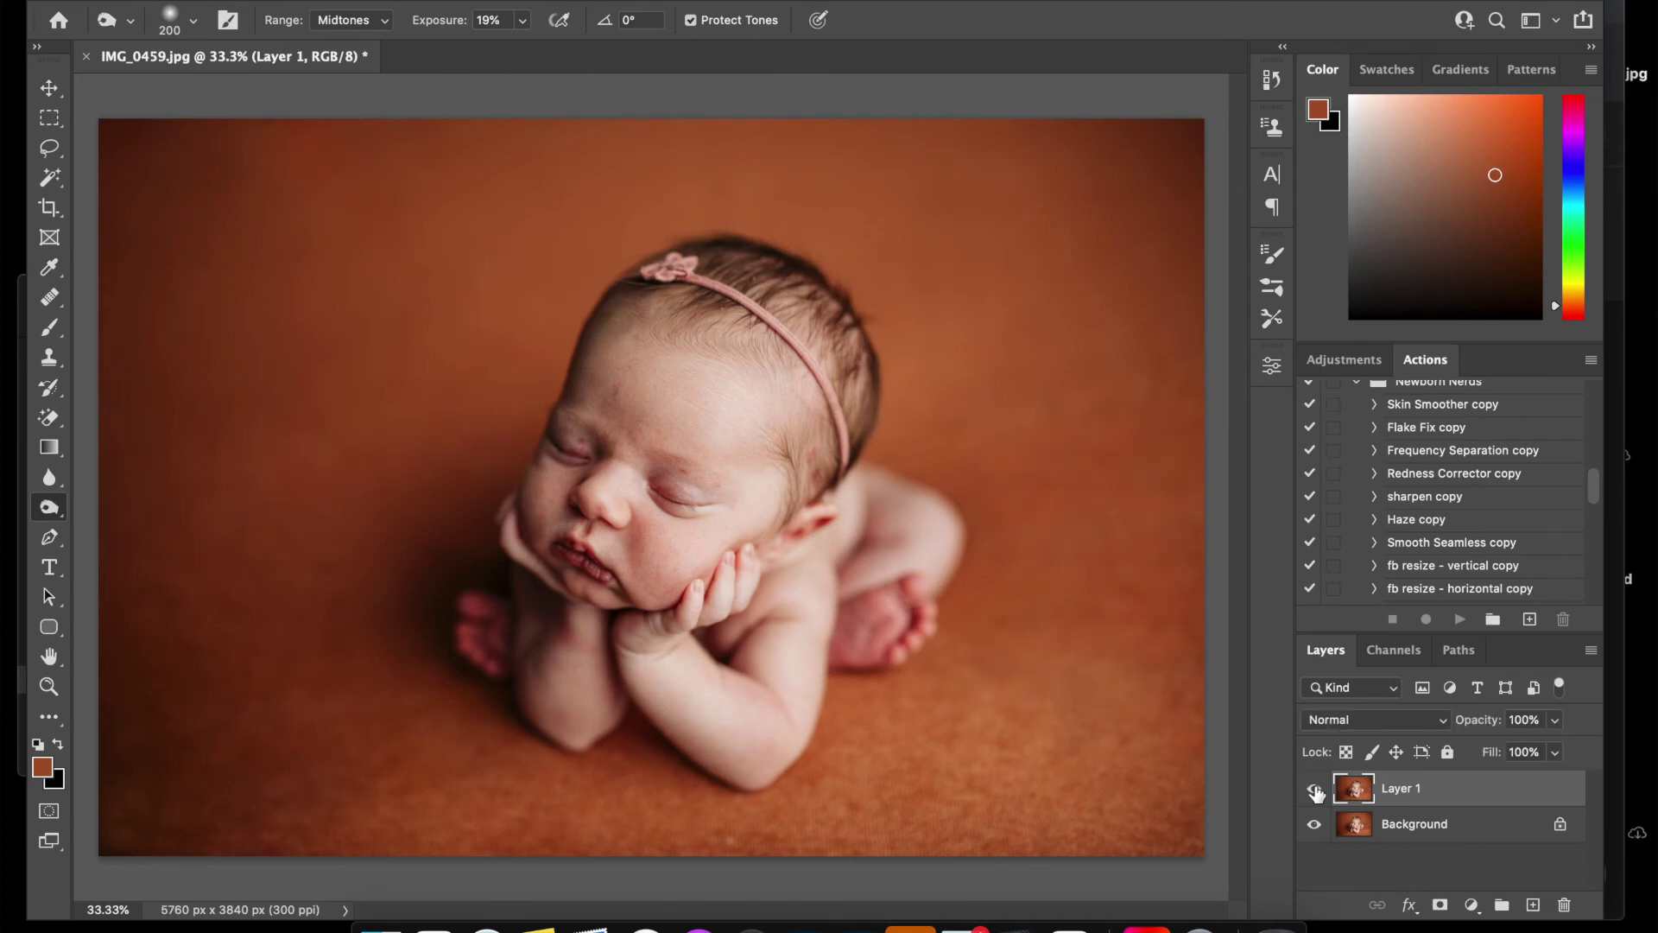
{"action": "left_click", "coordinate": [1314, 790]}
{"action": "left_click", "coordinate": [1314, 789]}
{"action": "left_click", "coordinate": [1338, 722]}
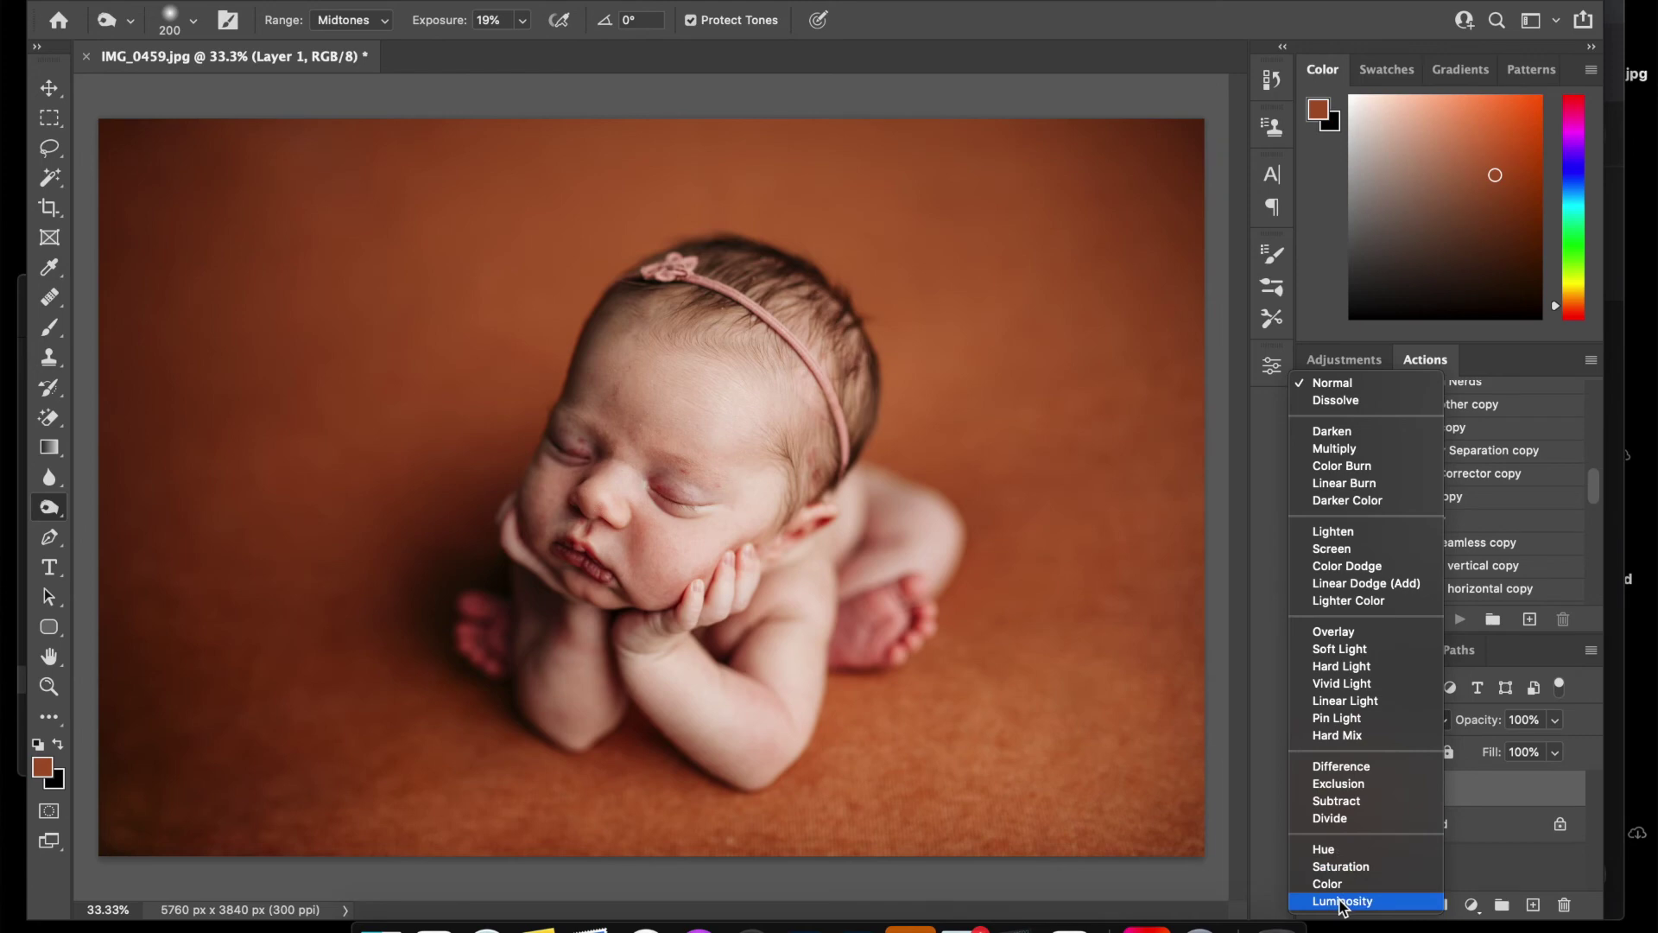
{"action": "left_click", "coordinate": [1343, 900]}
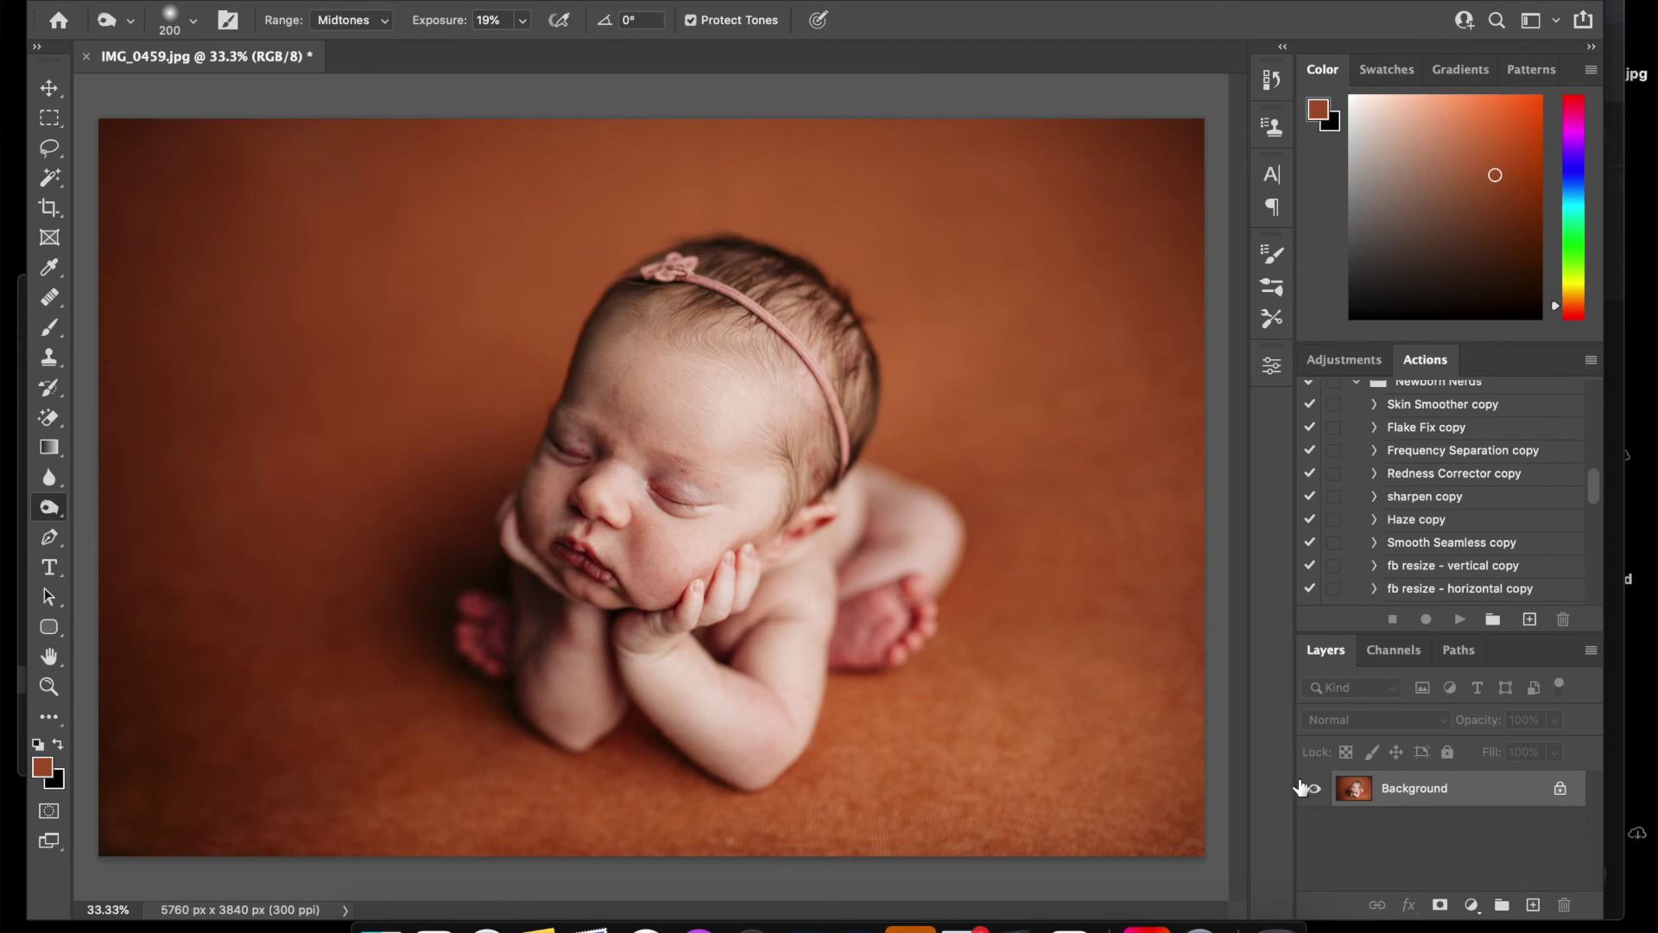
Run the Haze copy action and lower the Haze group's opacity to 28%
{"action": "left_click", "coordinate": [1423, 521]}
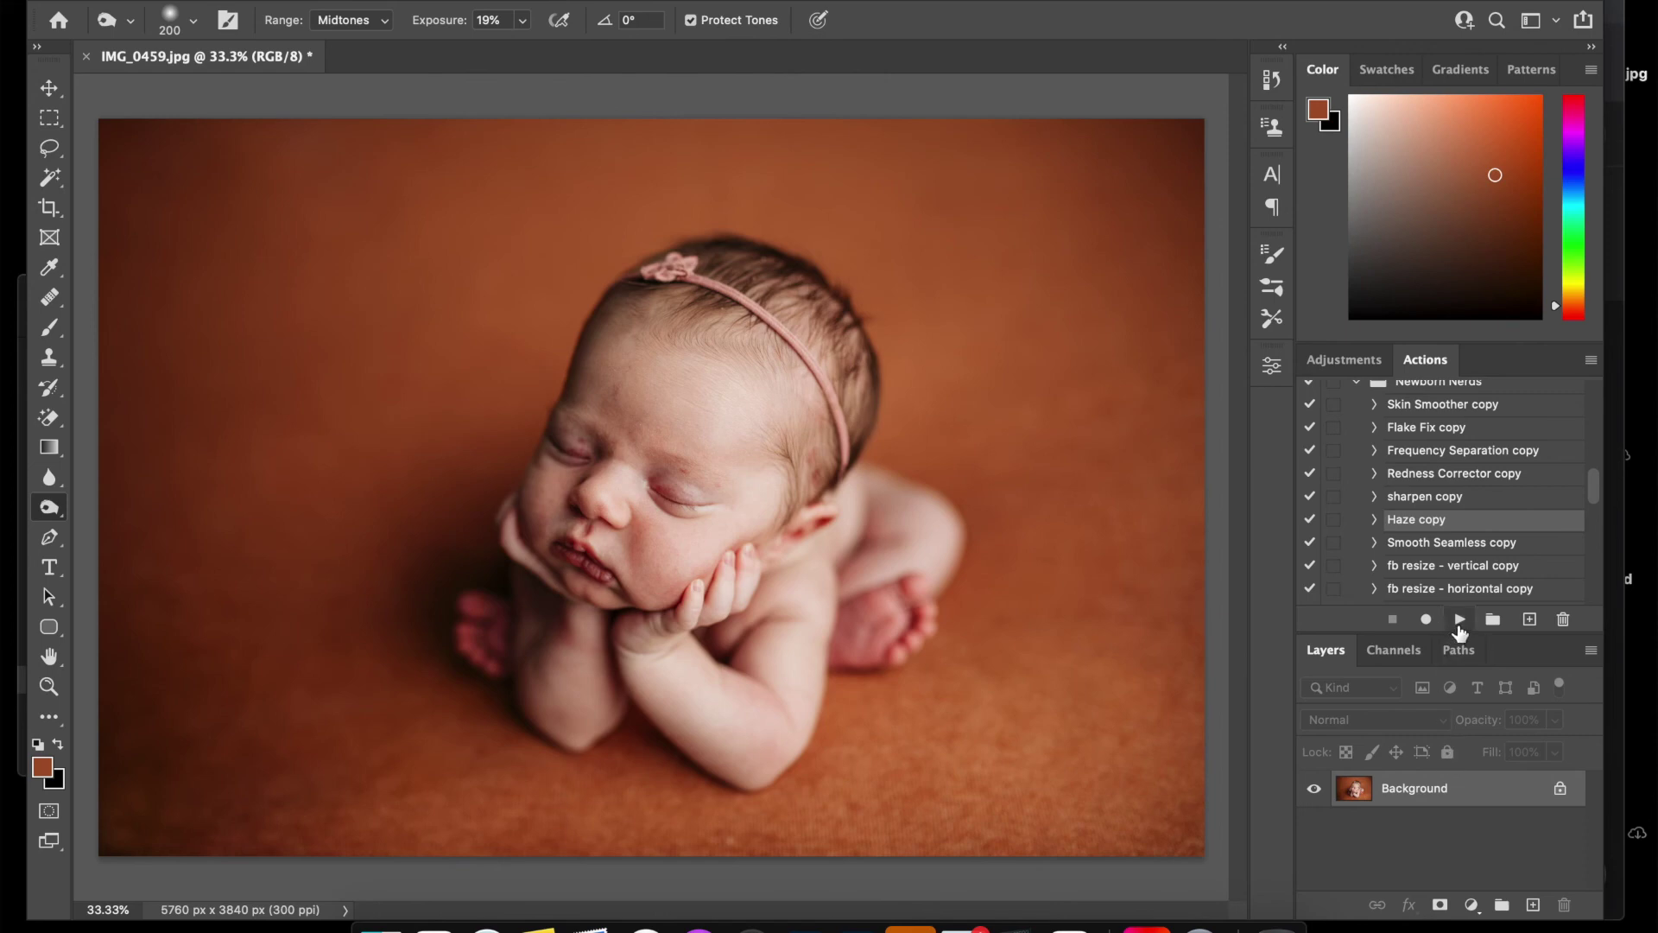
{"action": "left_click", "coordinate": [1458, 619]}
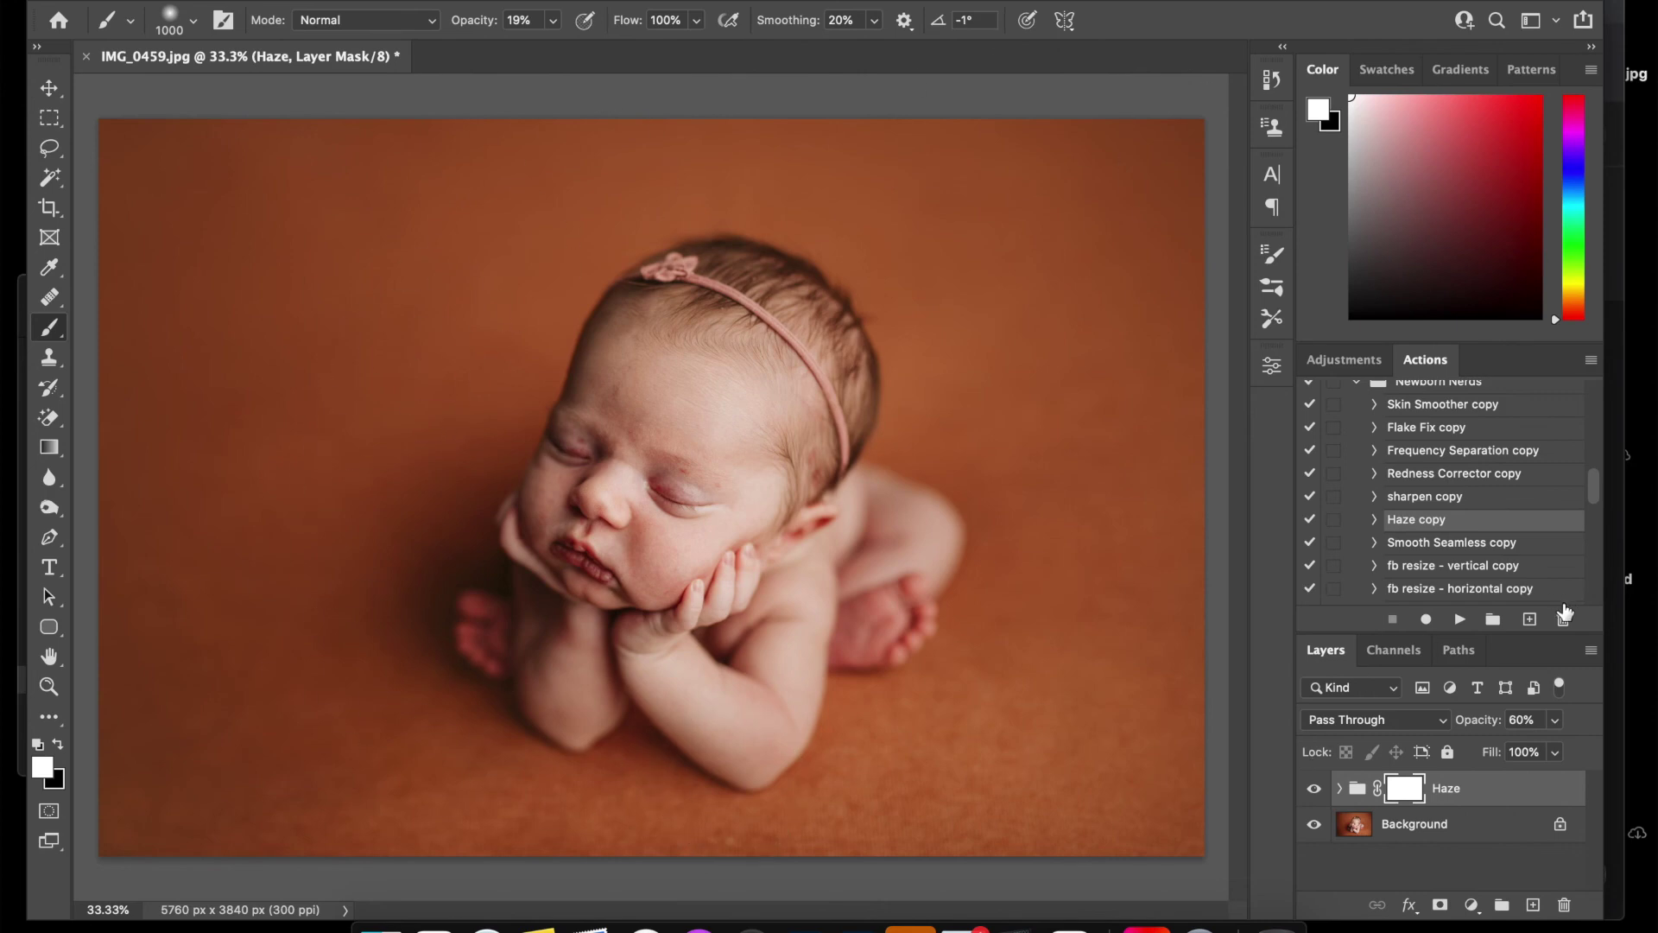
{"action": "left_click", "coordinate": [1554, 720]}
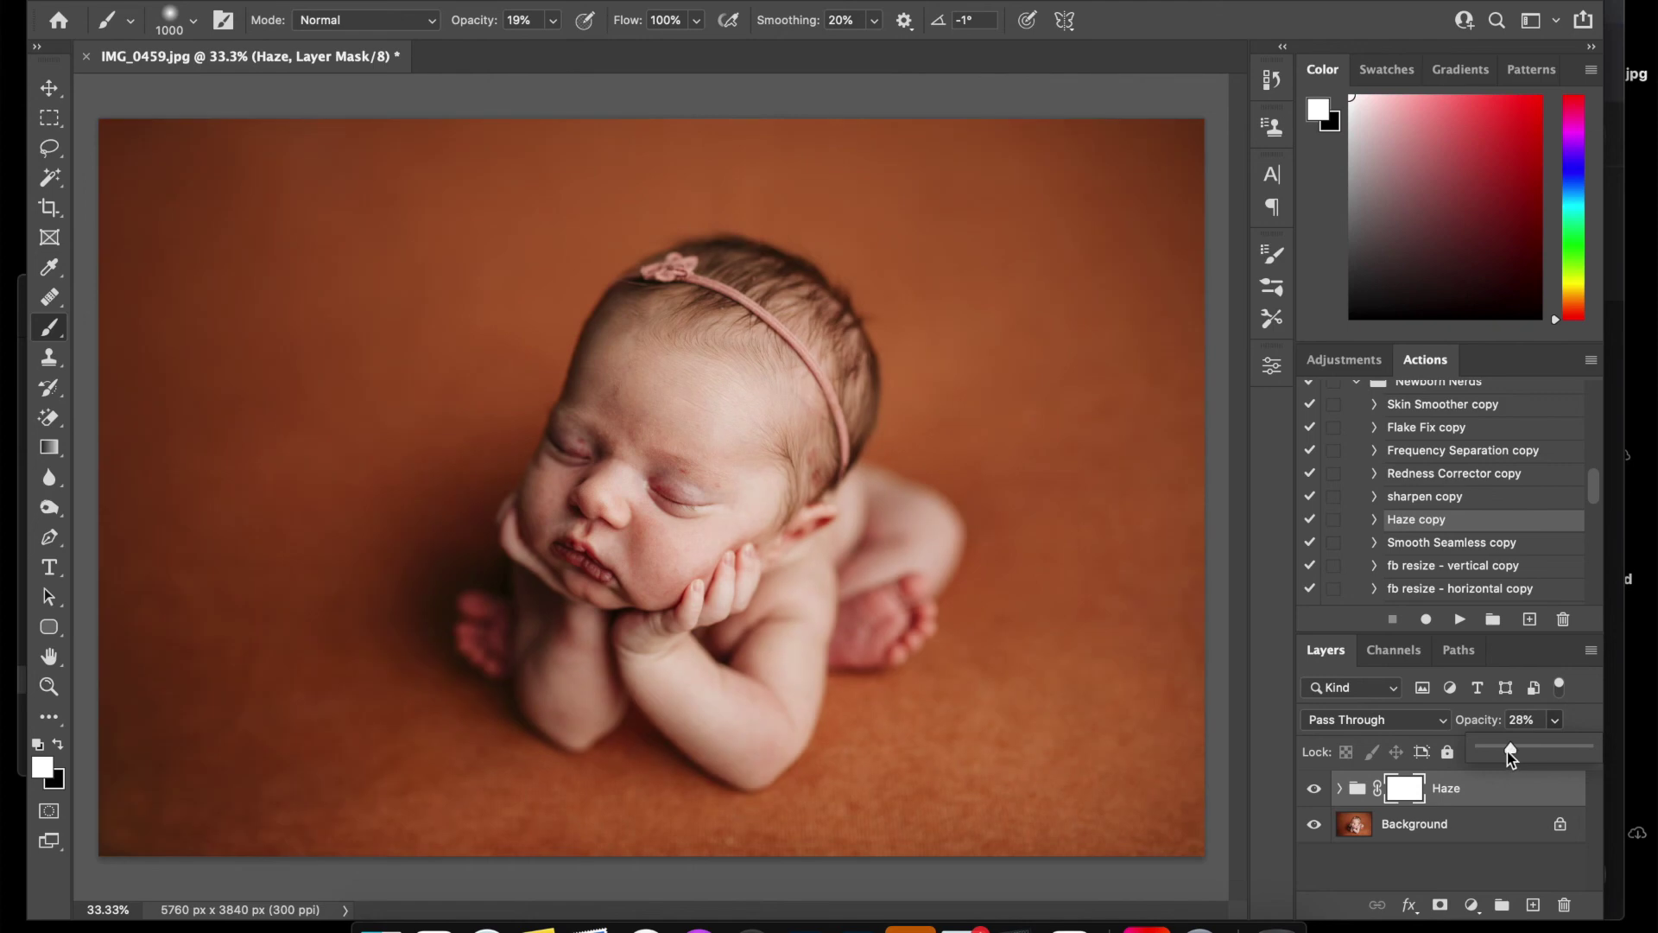
Mask the haze off the baby with a black 2700 px brush at 100% opacity and check the Haze group's visibility
{"action": "left_click", "coordinate": [1403, 800]}
{"action": "key", "text": "bracketright"}
{"action": "key", "text": "bracketright"}
{"action": "key", "text": "bracketright"}
{"action": "key", "text": "bracketright"}
{"action": "key", "text": "bracketright"}
{"action": "key", "text": "bracketright"}
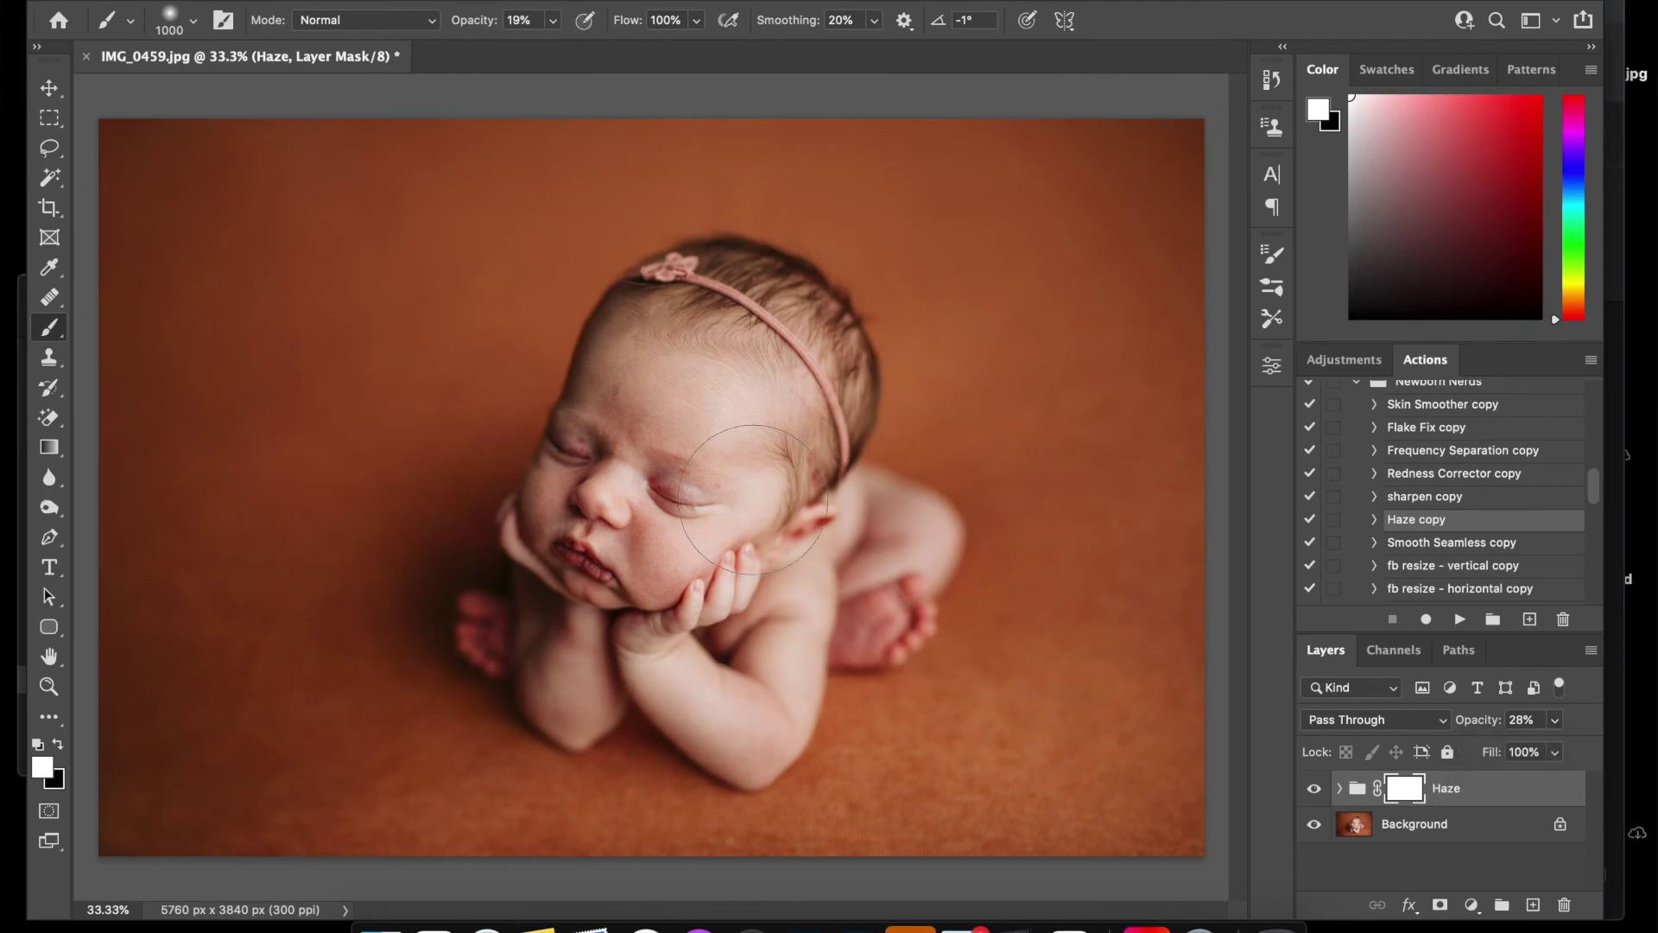
{"action": "key", "text": "bracketright"}
{"action": "key", "text": "bracketright"}
{"action": "key", "text": "bracketright"}
{"action": "key", "text": "bracketright"}
{"action": "key", "text": "bracketright"}
{"action": "key", "text": "bracketright"}
{"action": "key", "text": "bracketright"}
{"action": "key", "text": "bracketright"}
{"action": "key", "text": "bracketright"}
{"action": "key", "text": "bracketright"}
{"action": "key", "text": "bracketright"}
{"action": "left_click", "coordinate": [57, 745]}
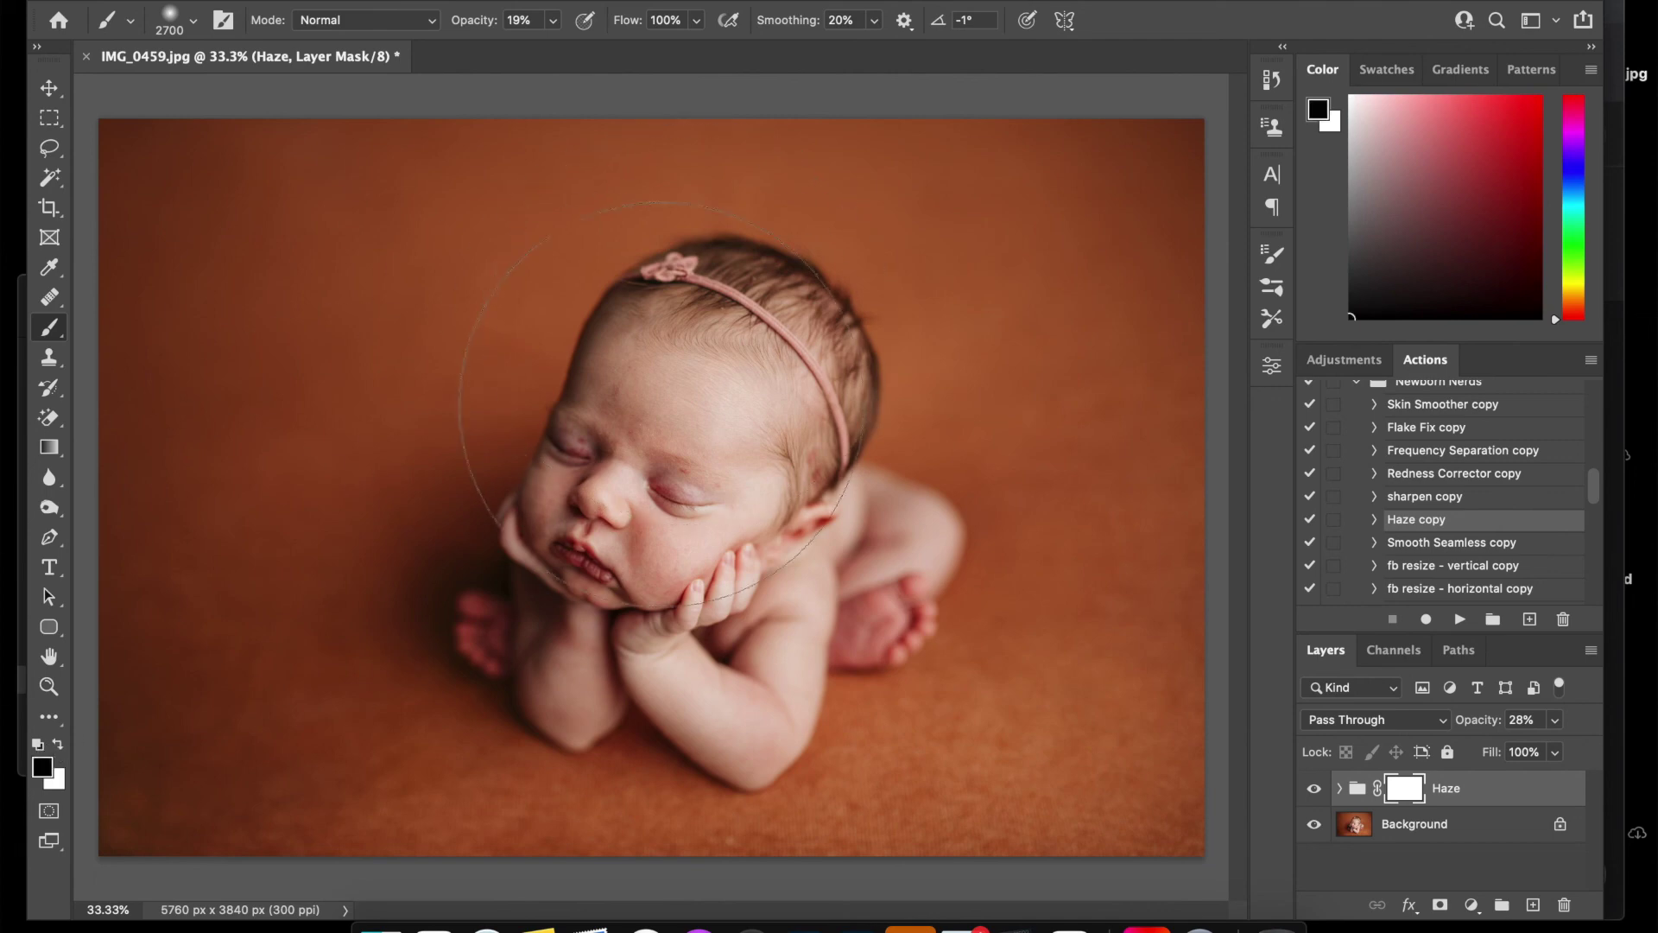
{"action": "left_click", "coordinate": [553, 20]}
{"action": "left_click_drag", "start_coordinate": [549, 48], "coordinate": [805, 58]}
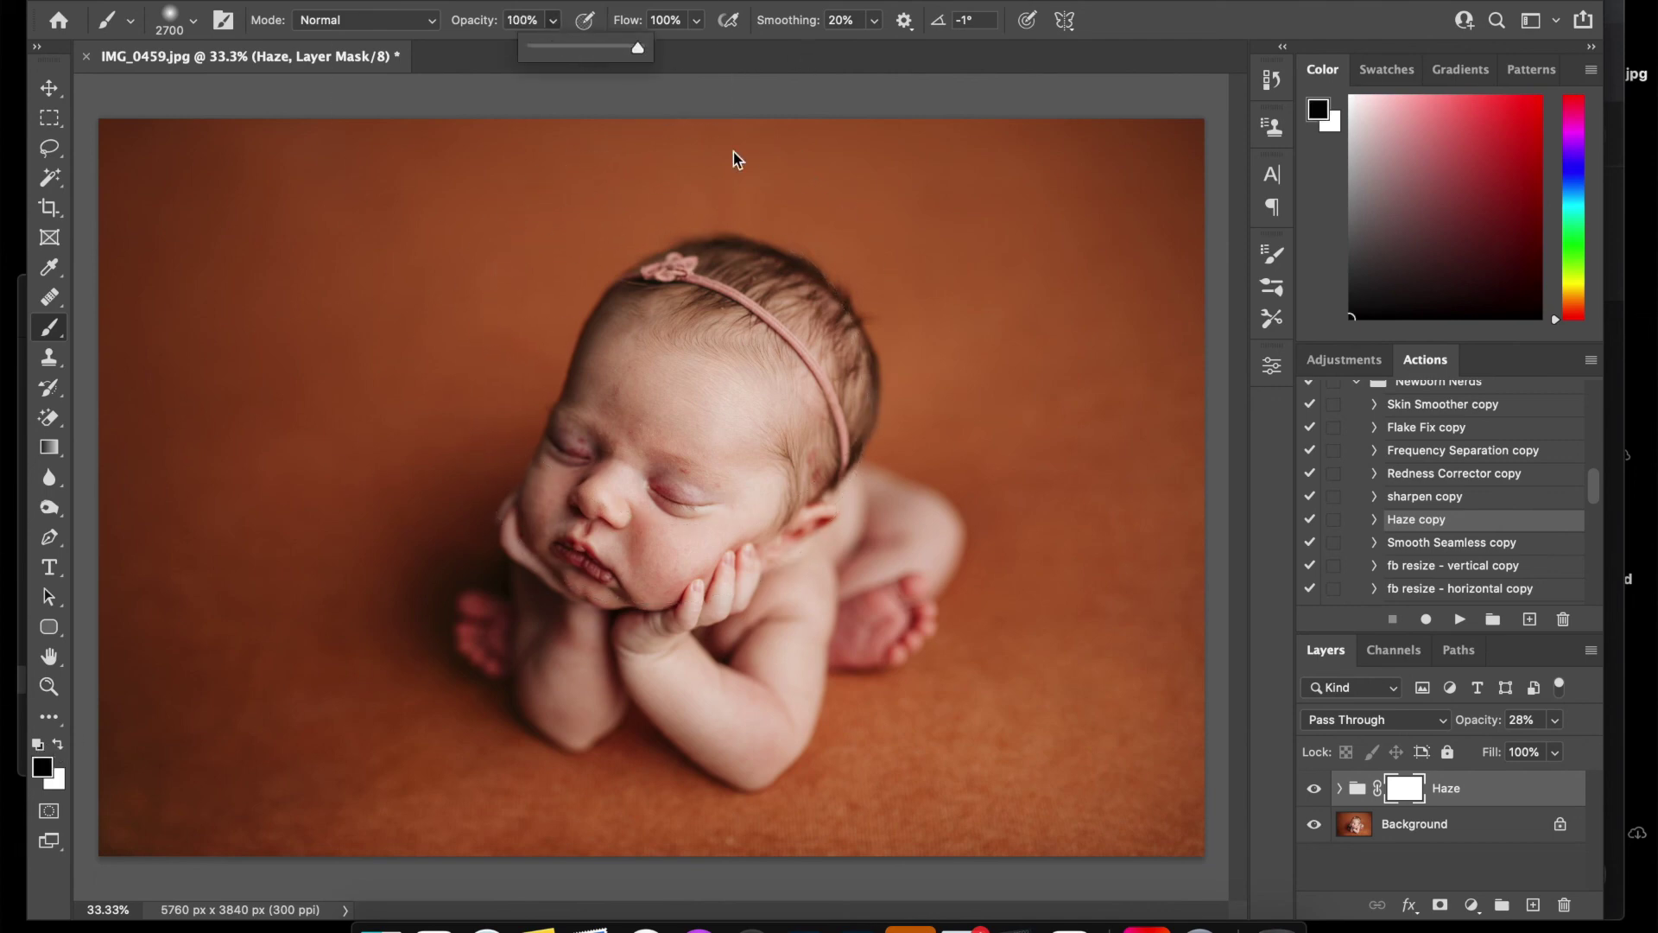
{"action": "left_click", "coordinate": [690, 414]}
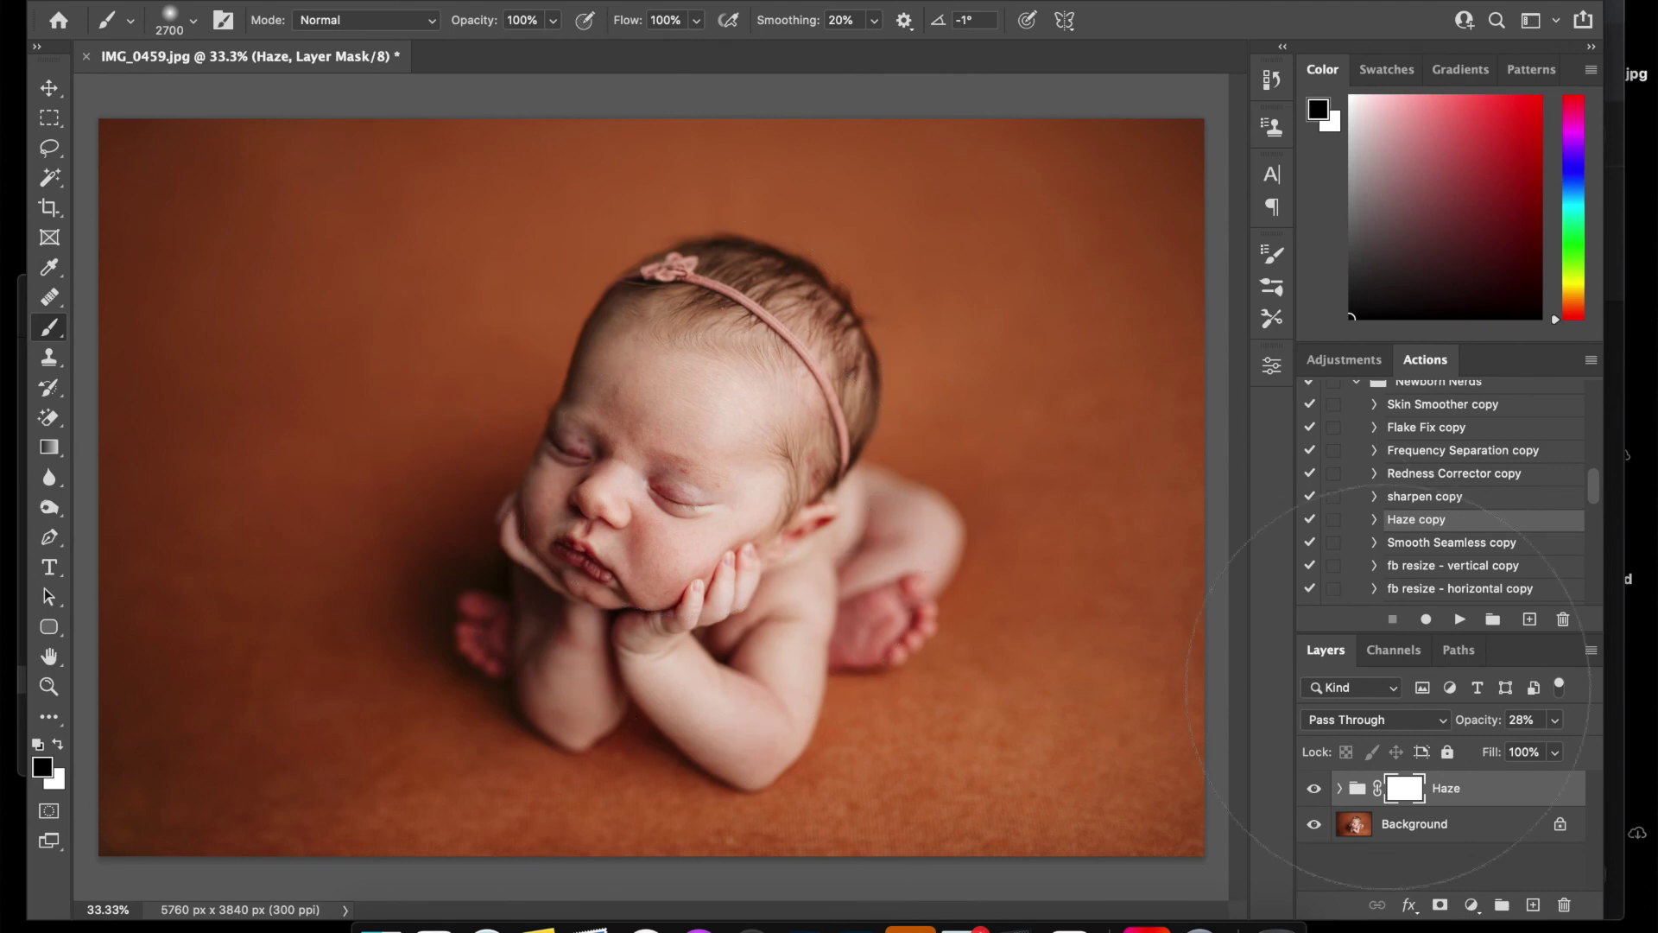
{"action": "left_click", "coordinate": [1313, 789]}
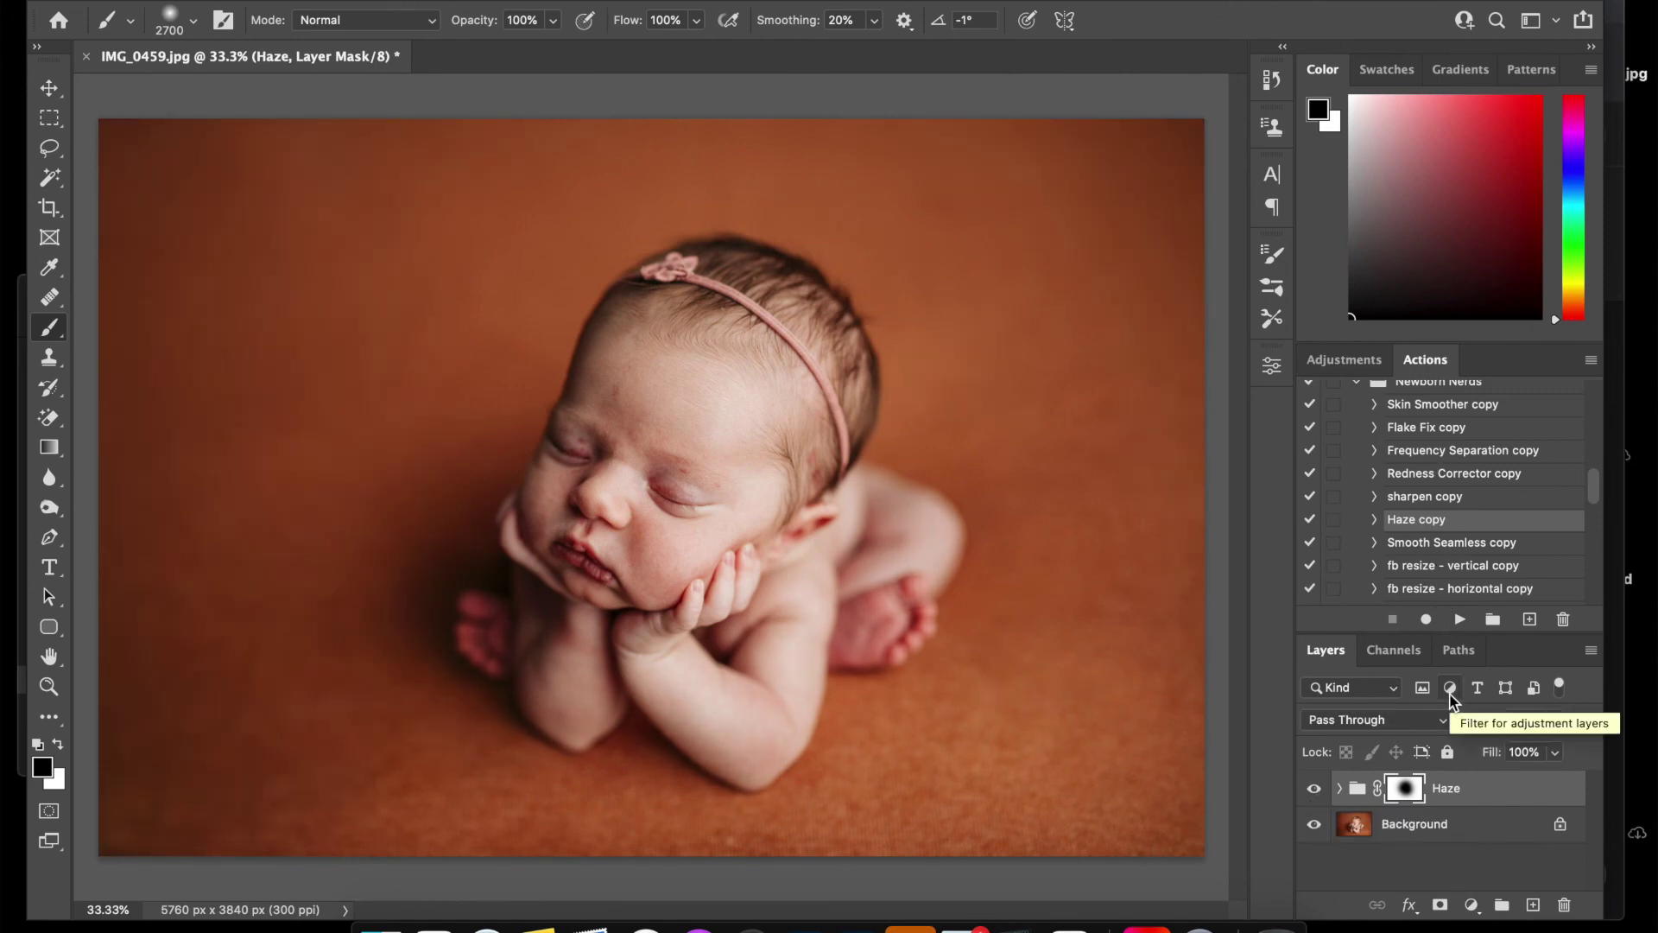
Merge the Haze group into the background and run the Skin Smoother copy action
{"action": "key", "text": "ctrl+z"}
{"action": "left_click", "coordinate": [1454, 407]}
{"action": "left_click", "coordinate": [1459, 619]}
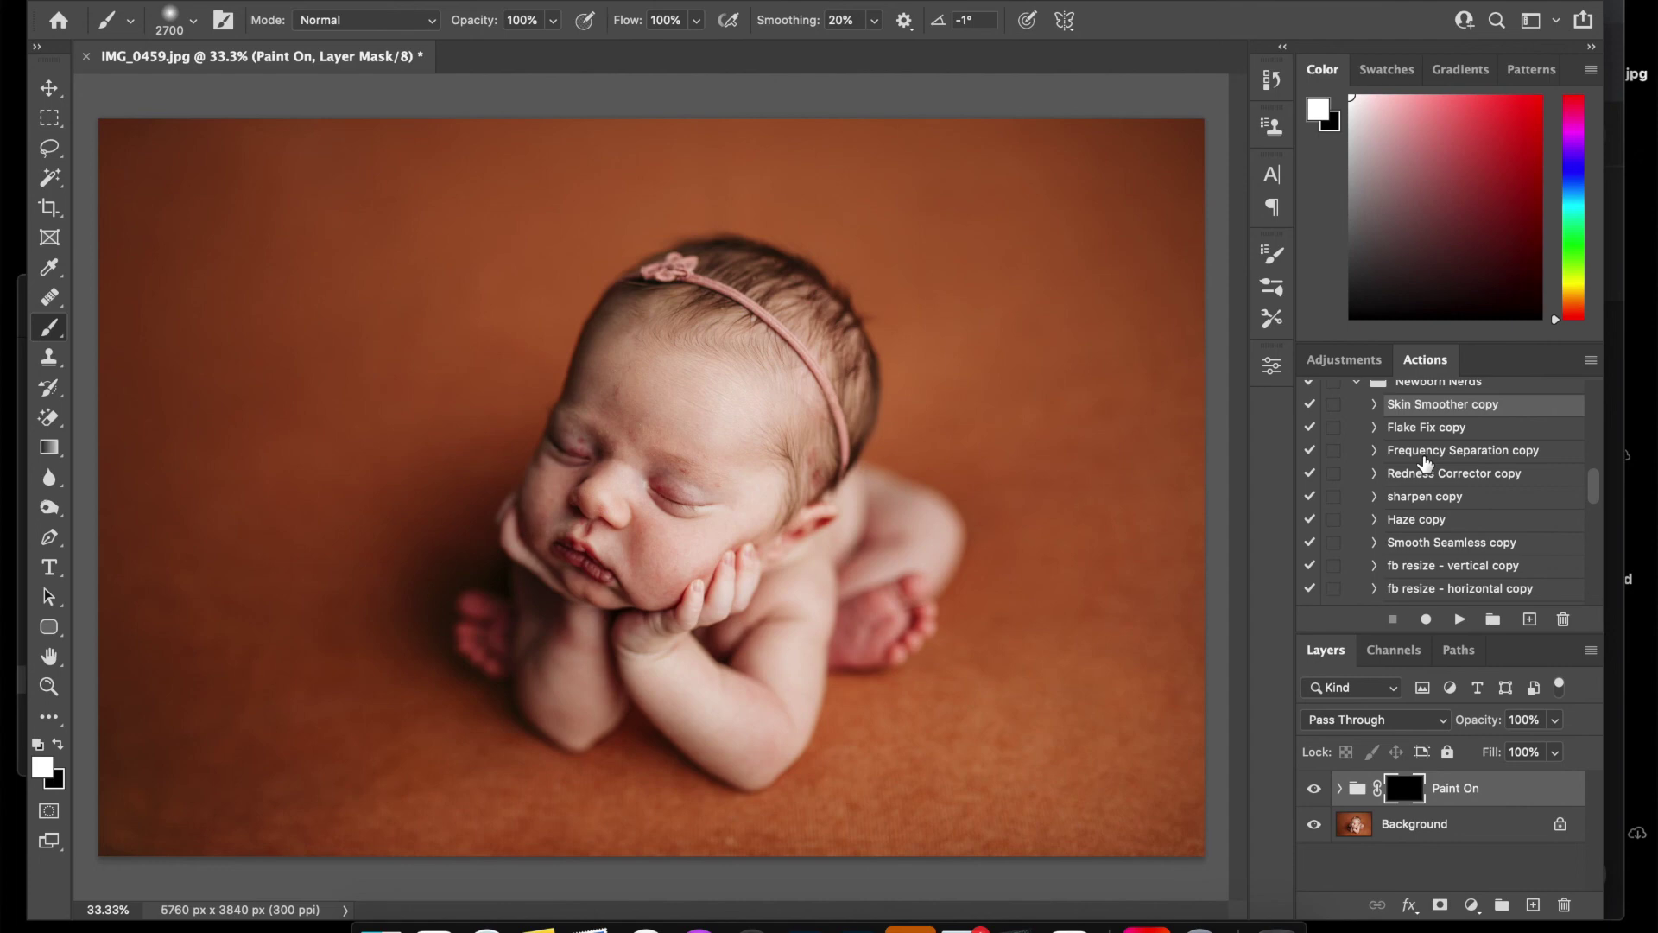
Reveal the skin smoothing over the baby's face by painting white on the Paint On mask with a 90 px brush
{"action": "key", "text": "bracketleft"}
{"action": "key", "text": "bracketleft"}
{"action": "key", "text": "bracketleft"}
{"action": "key", "text": "bracketleft"}
{"action": "key", "text": "bracketleft"}
{"action": "key", "text": "bracketleft"}
{"action": "key", "text": "bracketleft"}
{"action": "key", "text": "bracketleft"}
{"action": "key", "text": "bracketleft"}
{"action": "key", "text": "bracketleft"}
{"action": "key", "text": "bracketleft"}
{"action": "key", "text": "bracketleft"}
{"action": "key", "text": "bracketleft"}
{"action": "key", "text": "bracketleft"}
{"action": "key", "text": "bracketleft"}
{"action": "key", "text": "bracketleft"}
{"action": "key", "text": "bracketleft"}
{"action": "key", "text": "bracketleft"}
{"action": "key", "text": "bracketleft"}
{"action": "key", "text": "bracketleft"}
{"action": "key", "text": "bracketleft"}
{"action": "key", "text": "bracketleft"}
{"action": "key", "text": "bracketleft"}
{"action": "key", "text": "bracketleft"}
{"action": "key", "text": "bracketleft"}
{"action": "key", "text": "bracketleft"}
{"action": "key", "text": "bracketleft"}
{"action": "key", "text": "bracketleft"}
{"action": "scroll", "coordinate": [686, 469], "scroll_direction": "up", "scroll_amount": 2}
{"action": "key", "text": "bracketleft"}
{"action": "key", "text": "bracketleft"}
{"action": "key", "text": "bracketleft"}
{"action": "left_click_drag", "start_coordinate": [674, 461], "coordinate": [718, 466]}
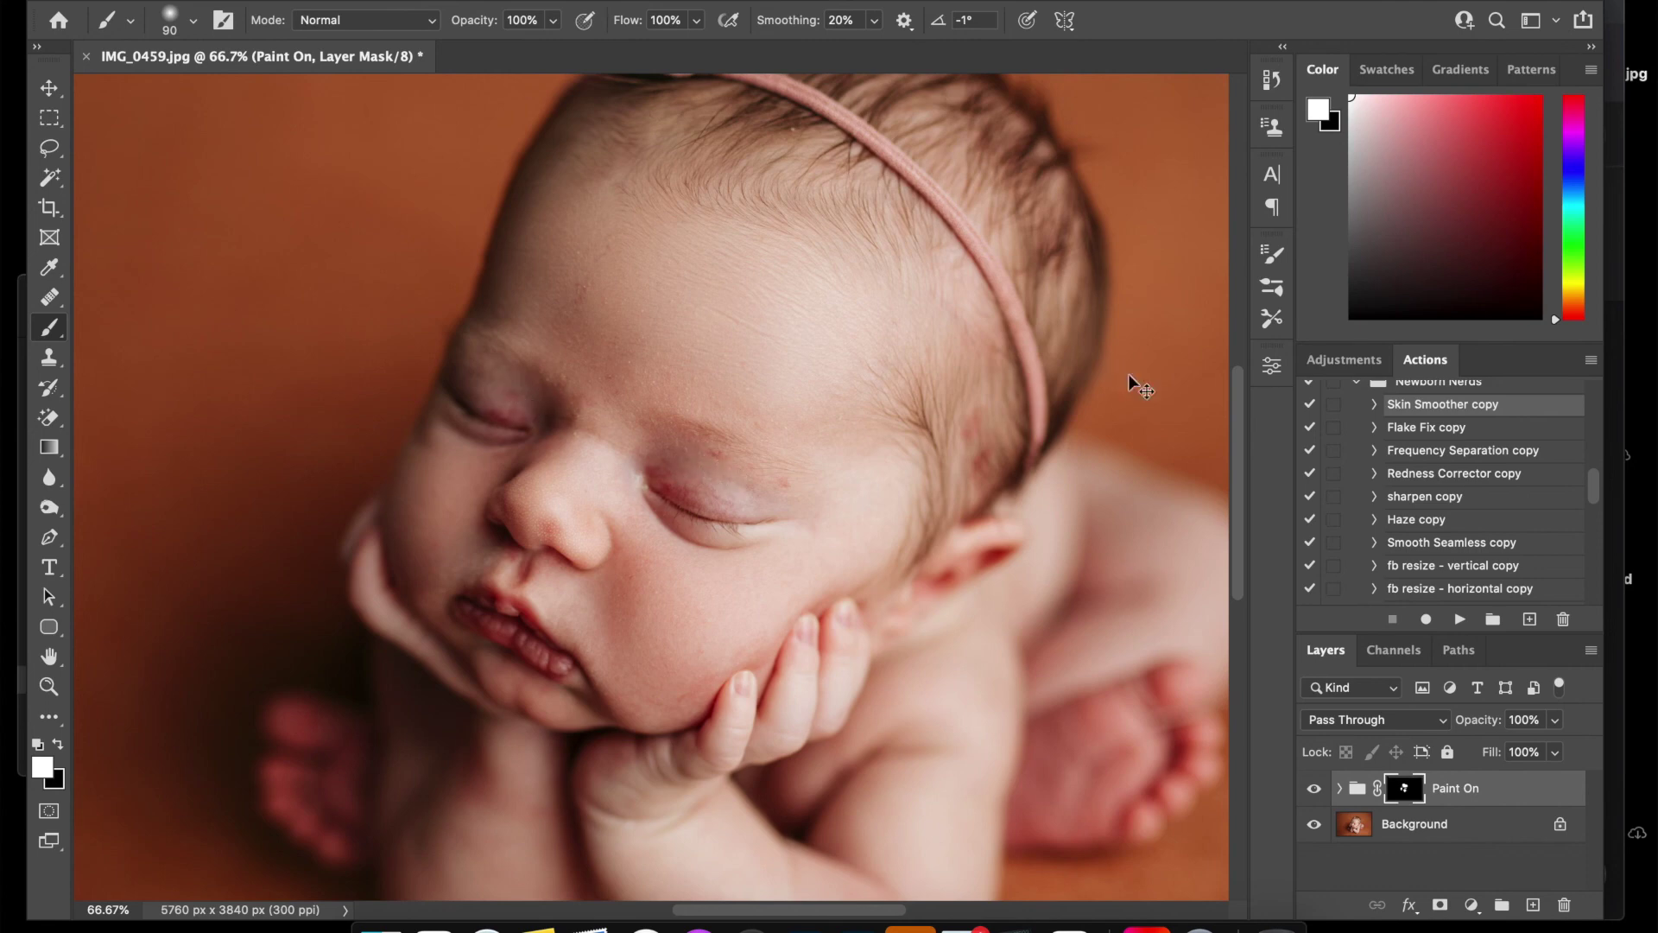
{"action": "key", "text": "ctrl+plus"}
{"action": "key", "text": "ctrl+plus"}
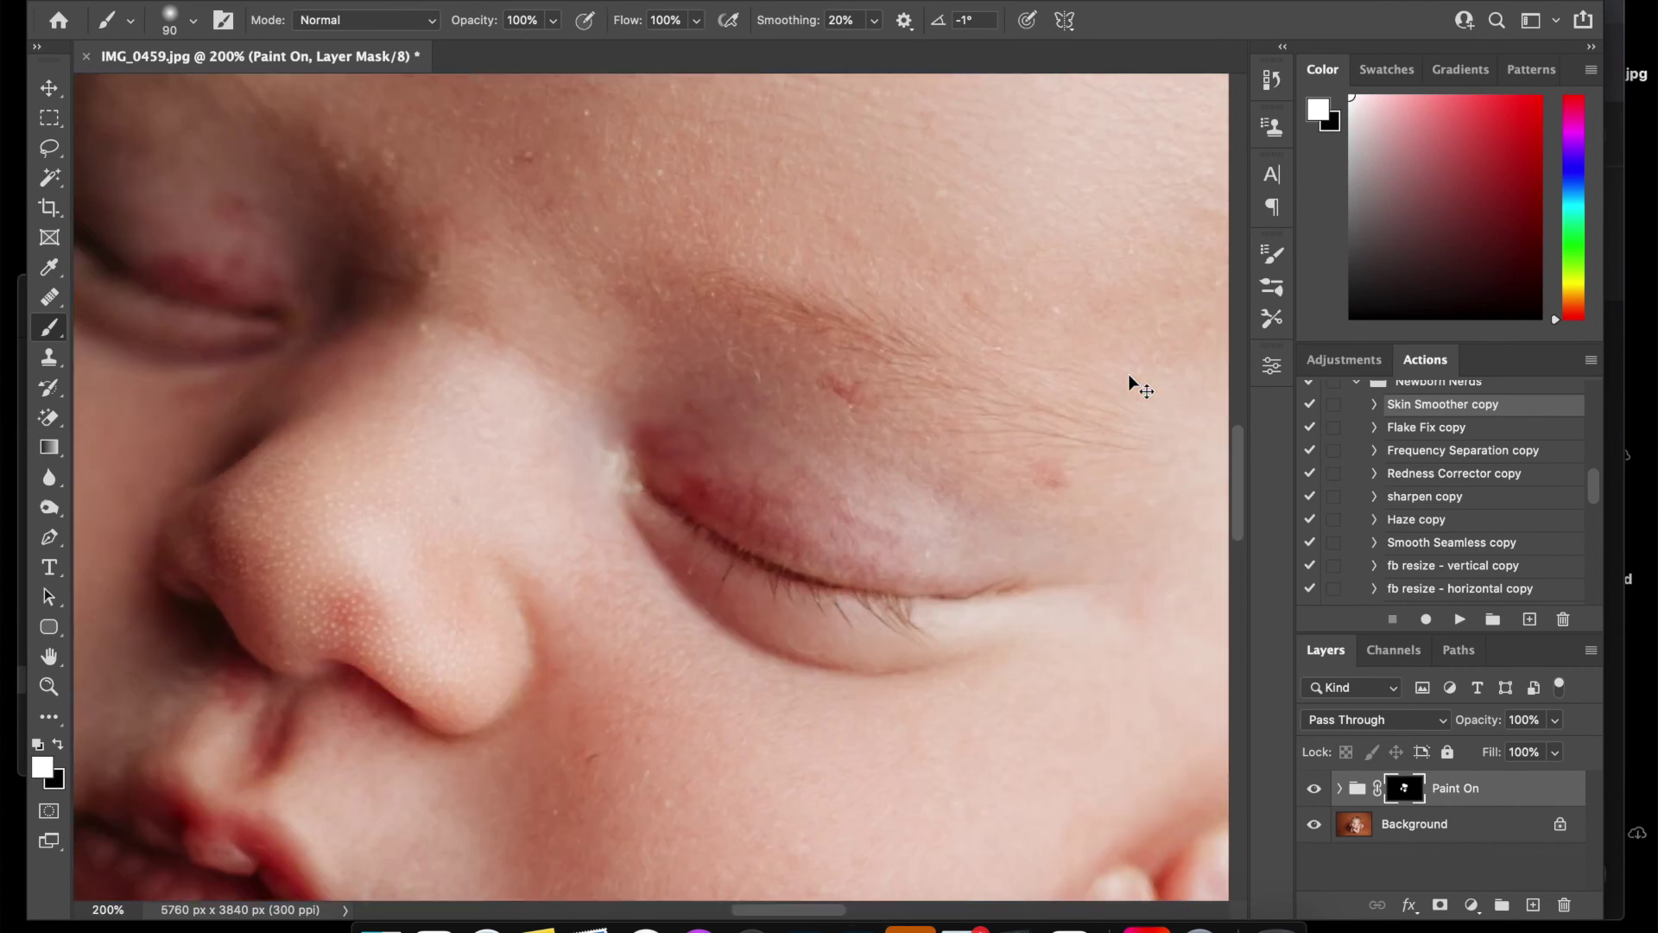
{"action": "scroll", "coordinate": [911, 532], "scroll_direction": "up", "scroll_amount": 10}
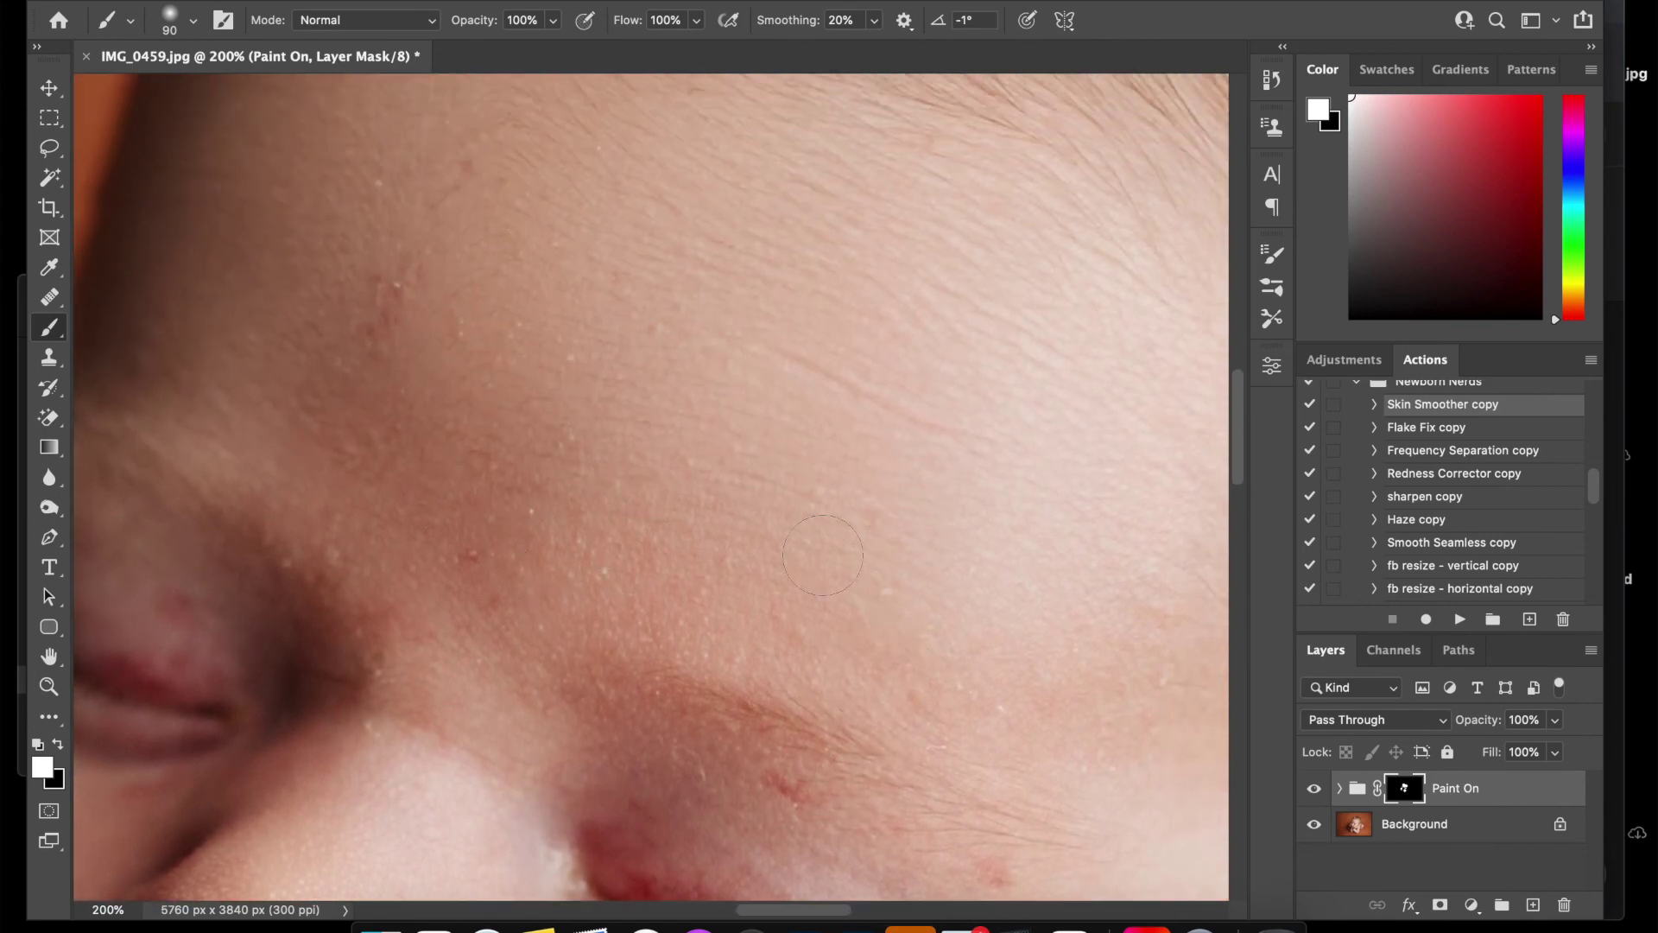
{"action": "key", "text": "ctrl+minus"}
{"action": "key", "text": "ctrl+minus"}
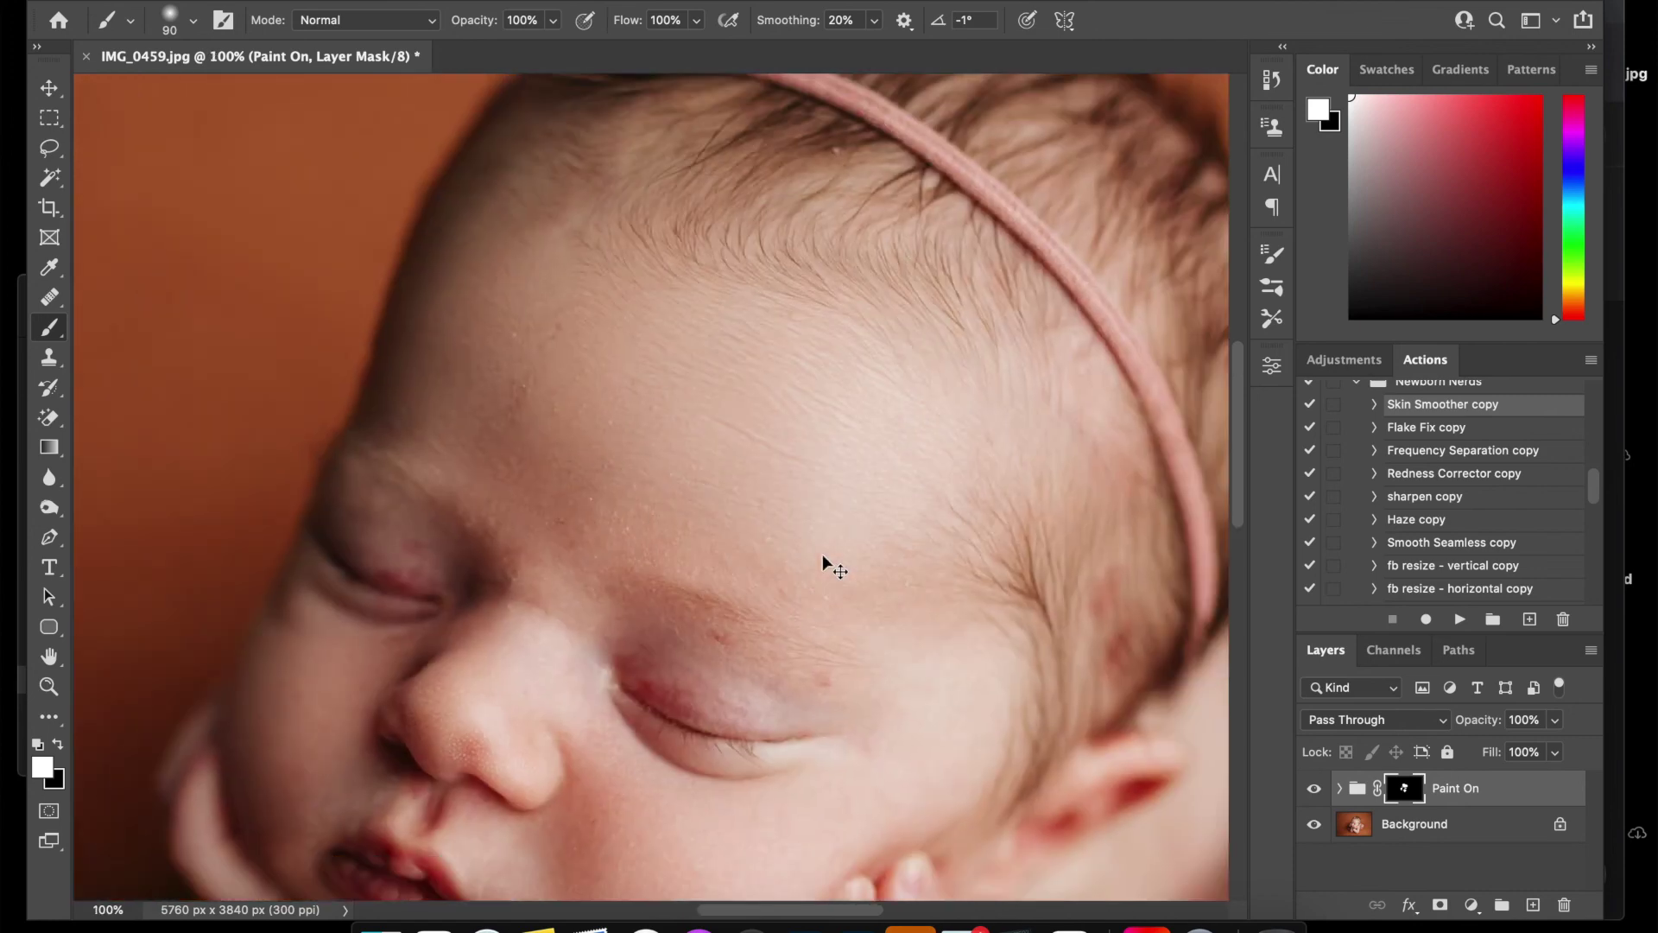
Enlarge the brush to 150 px and paint the skin smoothing onto the baby's arms
{"action": "scroll", "coordinate": [822, 555], "scroll_direction": "down", "scroll_amount": 5}
{"action": "key", "text": "bracketright"}
{"action": "key", "text": "bracketright"}
{"action": "key", "text": "bracketright"}
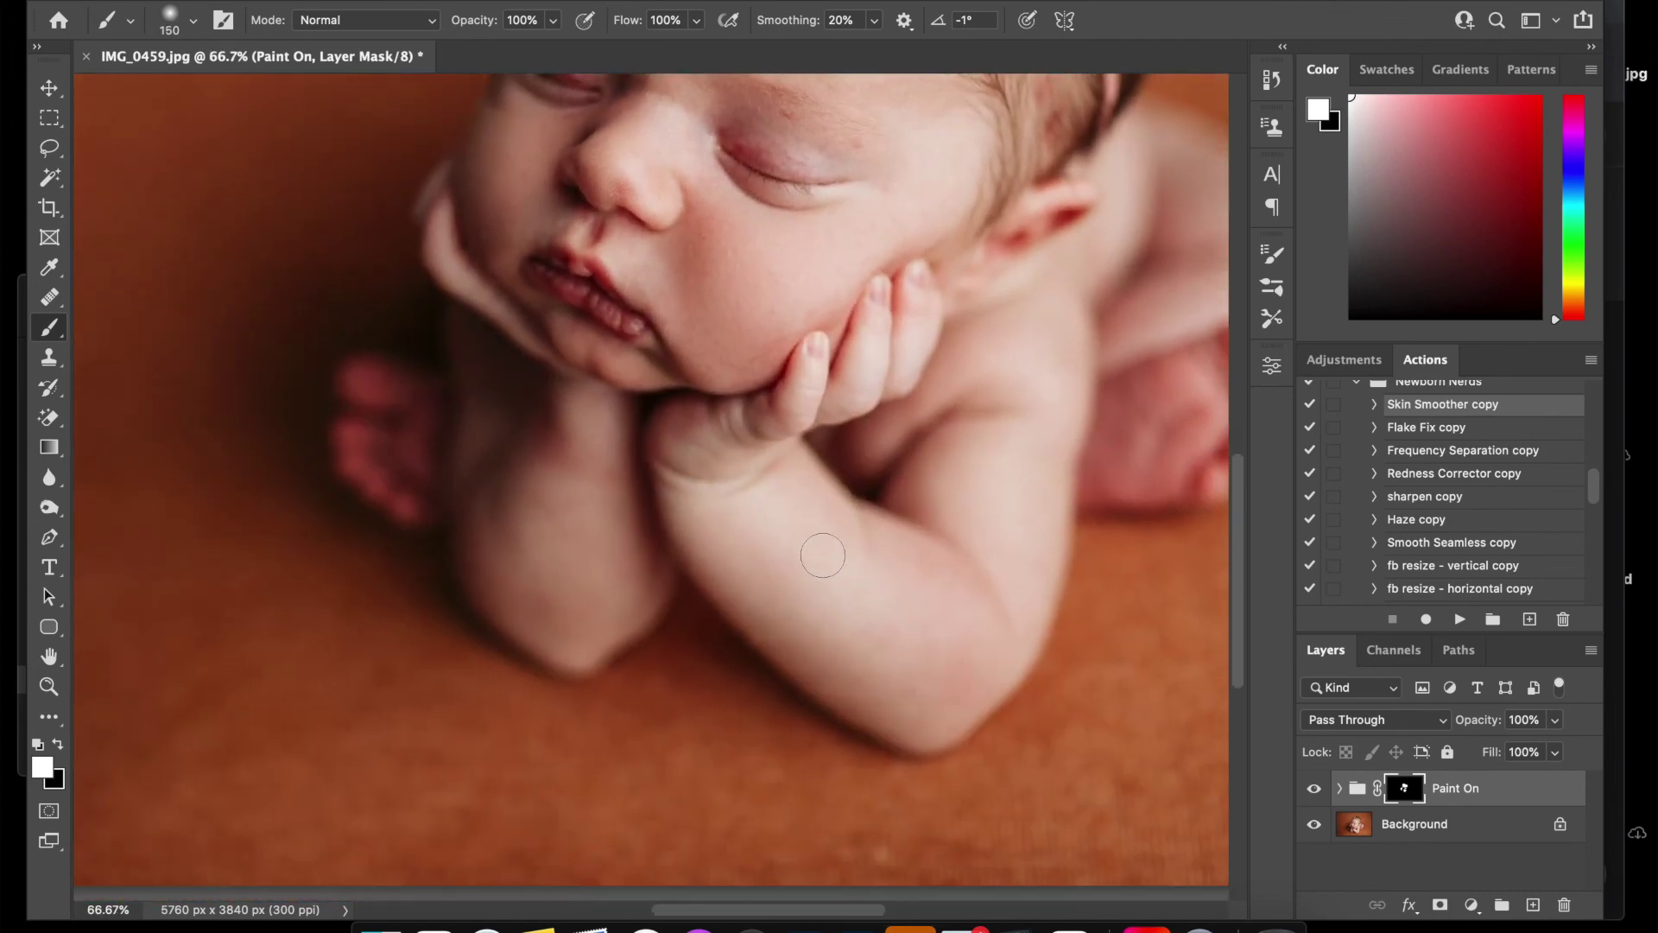
{"action": "mouse_move", "coordinate": [931, 638]}
{"action": "left_mouse_down"}
{"action": "mouse_move", "coordinate": [872, 596]}
{"action": "mouse_move", "coordinate": [730, 574]}
{"action": "left_mouse_up"}
Compare the whole photo with the Paint On smoothing group hidden and shown
{"action": "key", "text": "ctrl+minus"}
{"action": "key", "text": "ctrl+minus"}
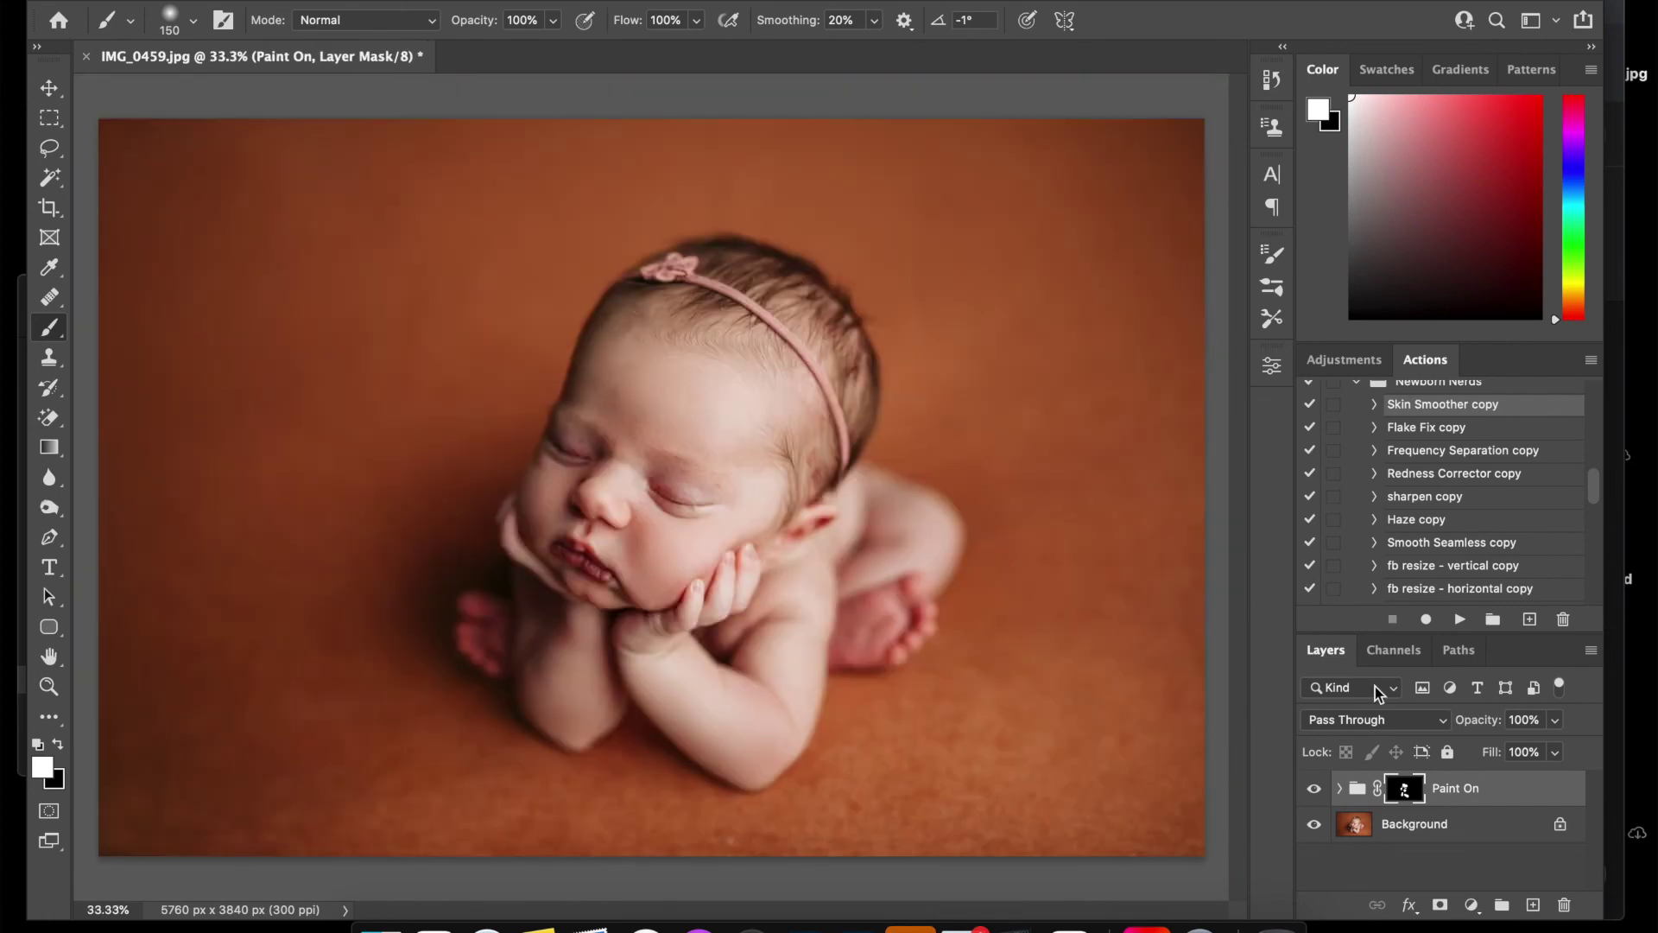
{"action": "left_click", "coordinate": [1314, 789]}
{"action": "left_click", "coordinate": [1314, 789]}
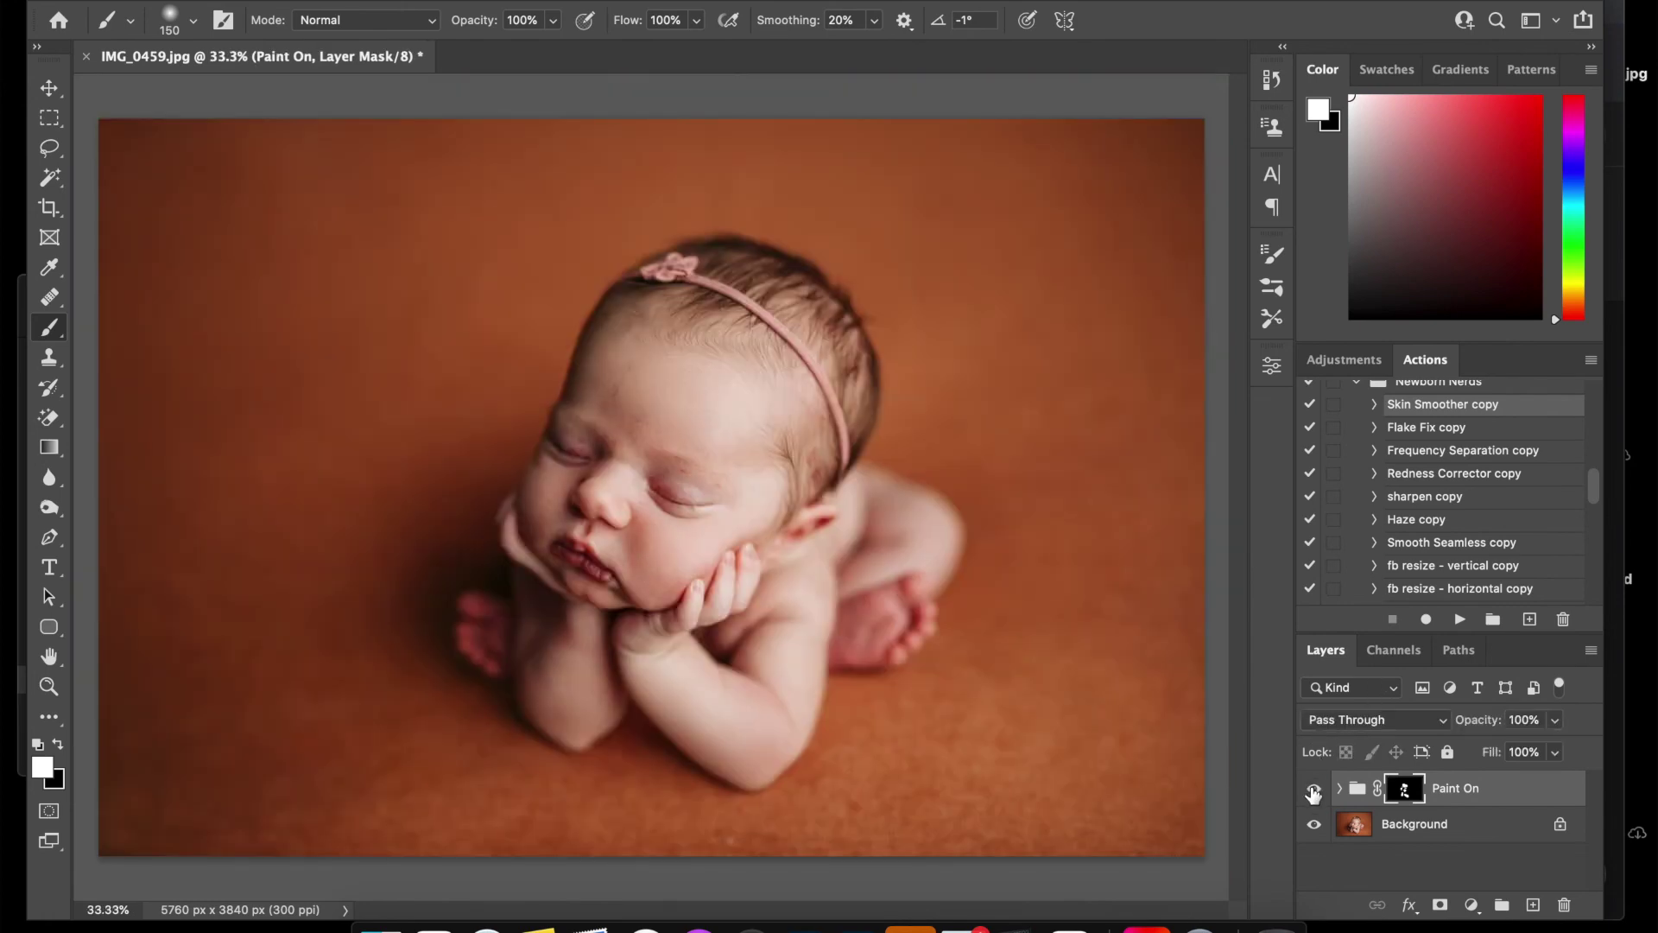